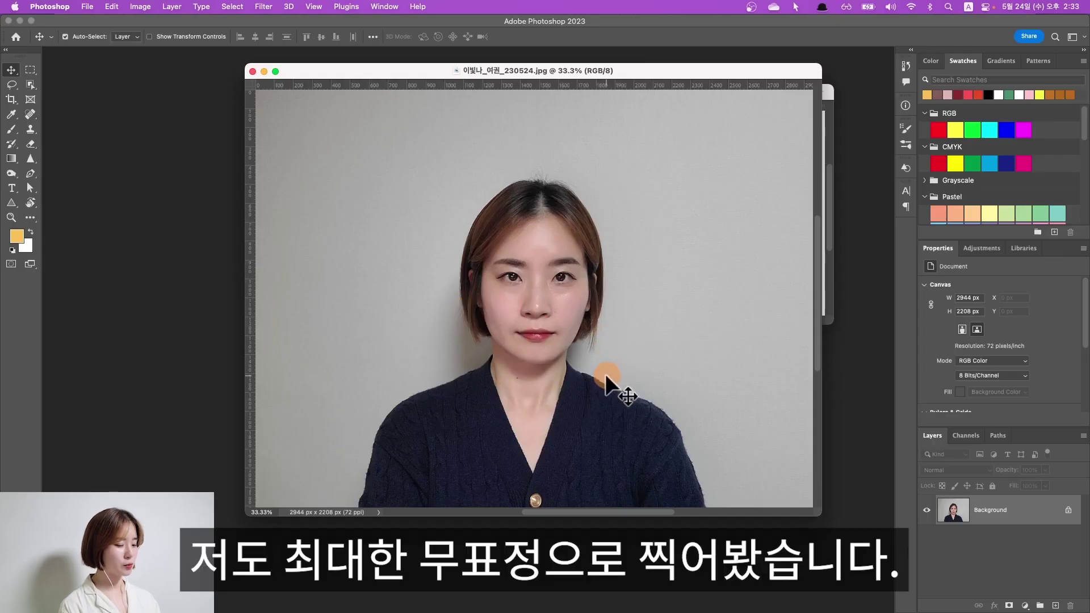
Step: Zoom in and back out on the portrait photo, then bring up the File menu
{"action": "key", "text": "super+plus"}
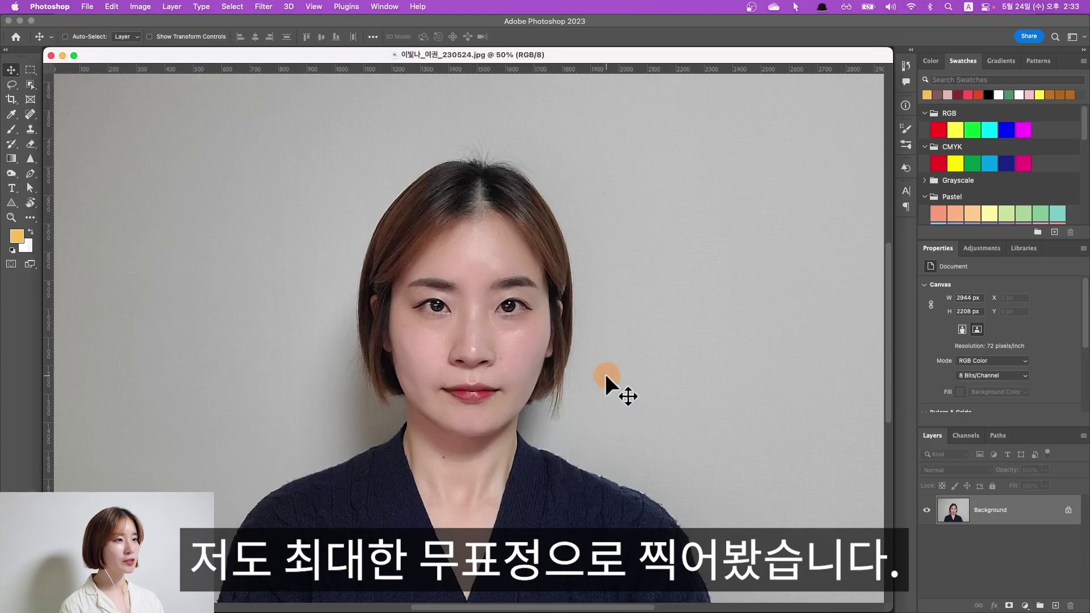
{"action": "key", "text": "super+minus"}
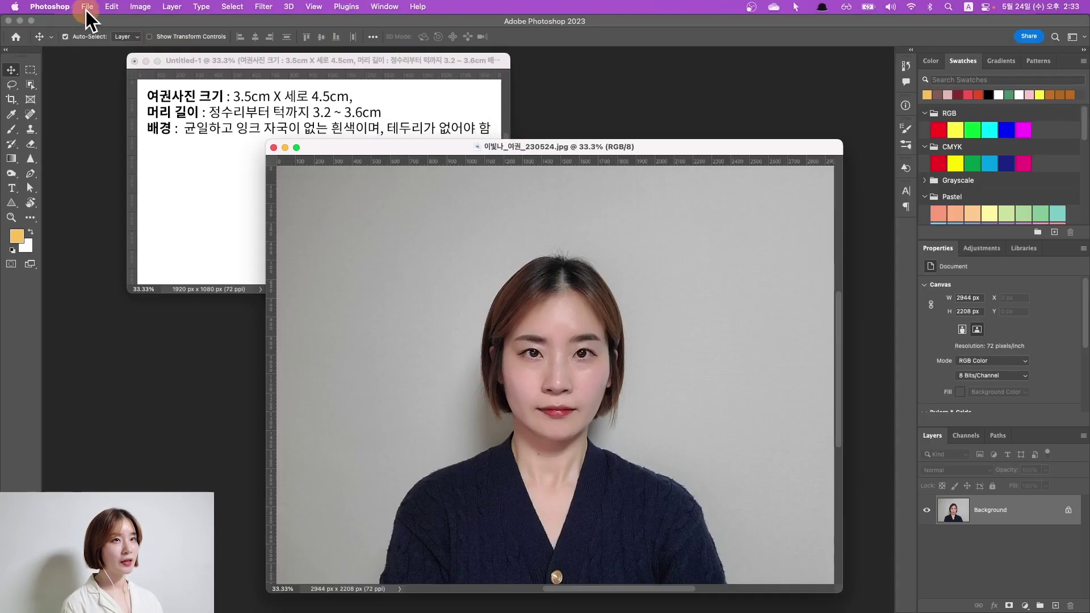
{"action": "left_click", "coordinate": [86, 8]}
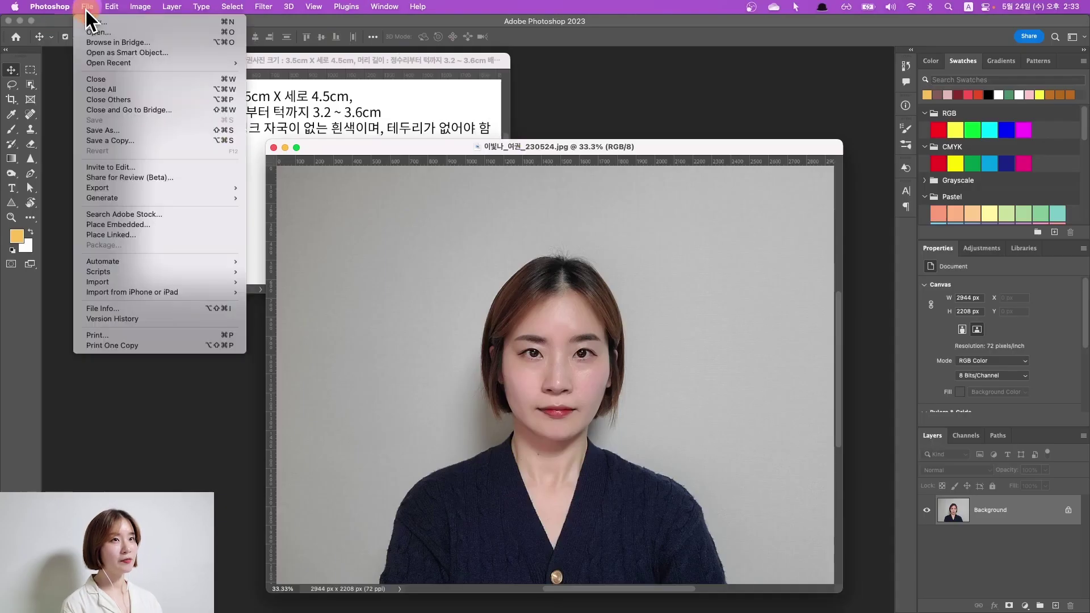
Step: Create a new Print-preset document 3.5 cm wide by 4.5 cm high at 300 ppi
{"action": "left_click", "coordinate": [108, 22]}
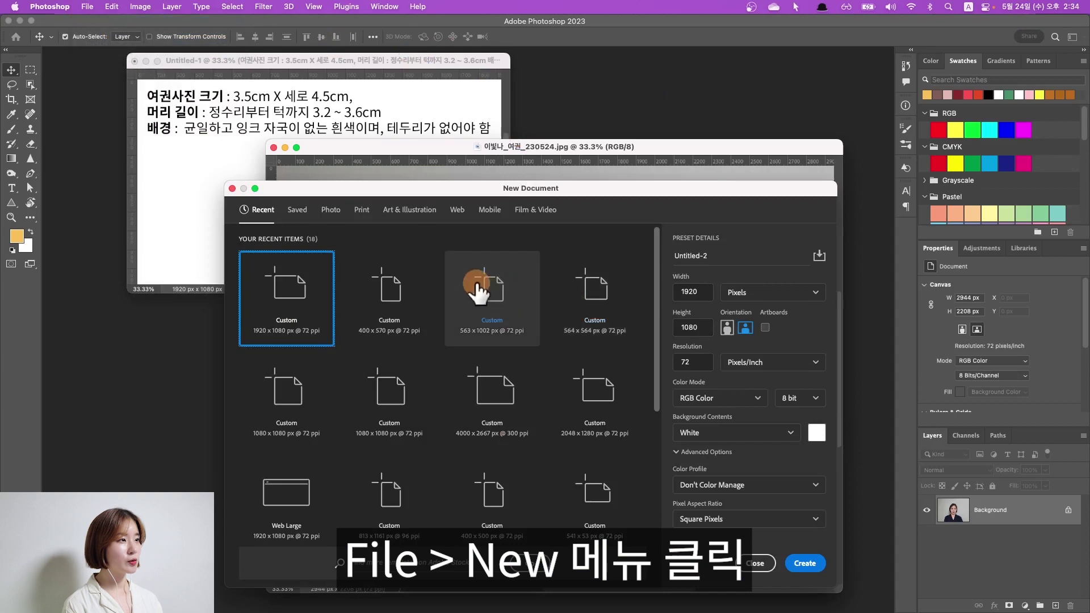
{"action": "left_click", "coordinate": [362, 209]}
{"action": "left_click", "coordinate": [738, 298]}
{"action": "left_click", "coordinate": [744, 341]}
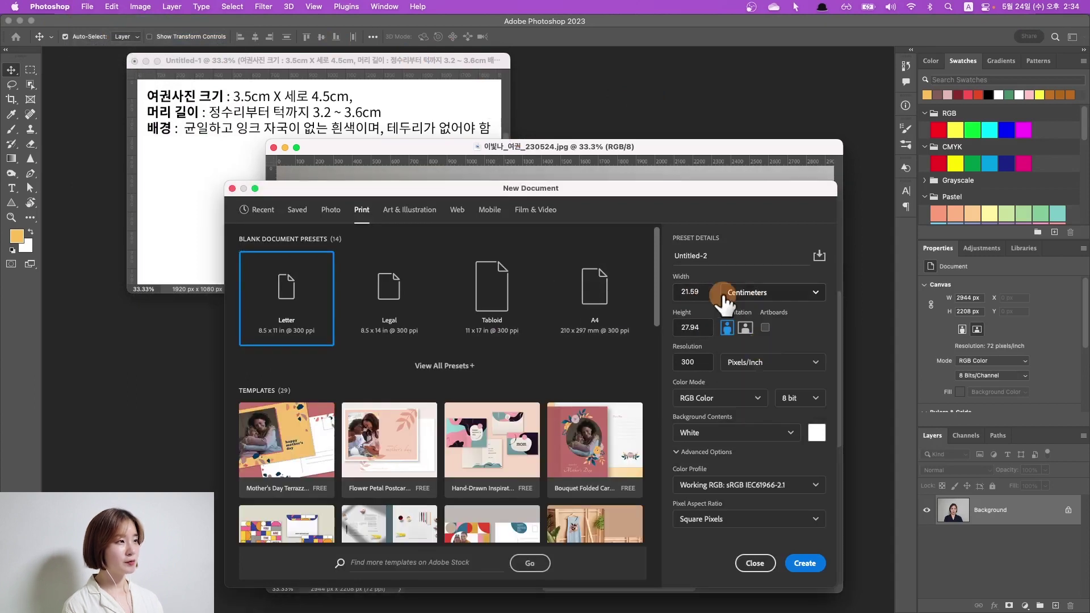
{"action": "double_click", "coordinate": [689, 292]}
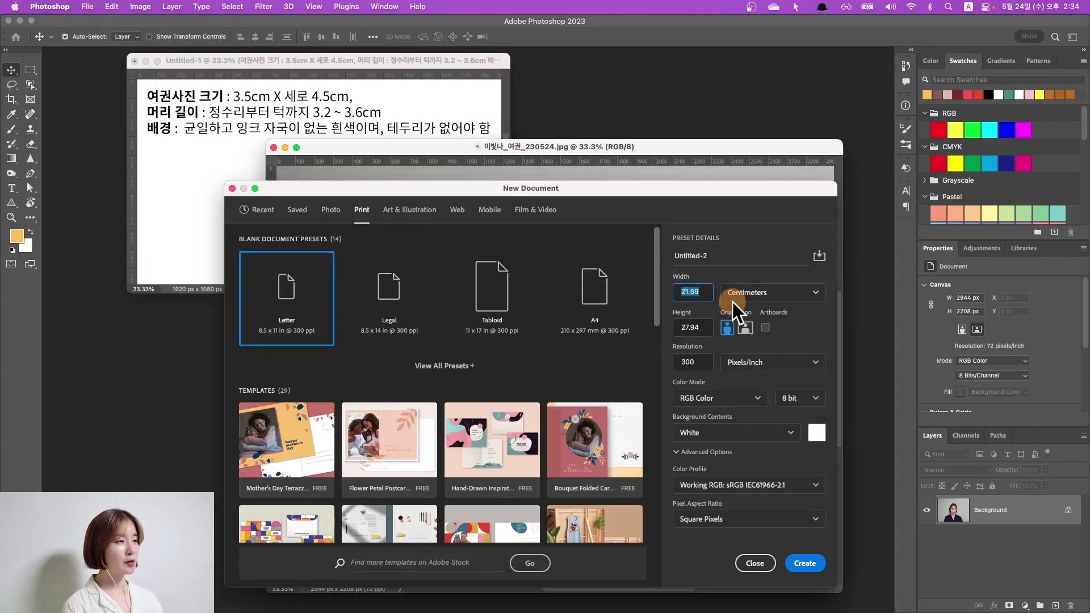
{"action": "type", "text": "3.5"}
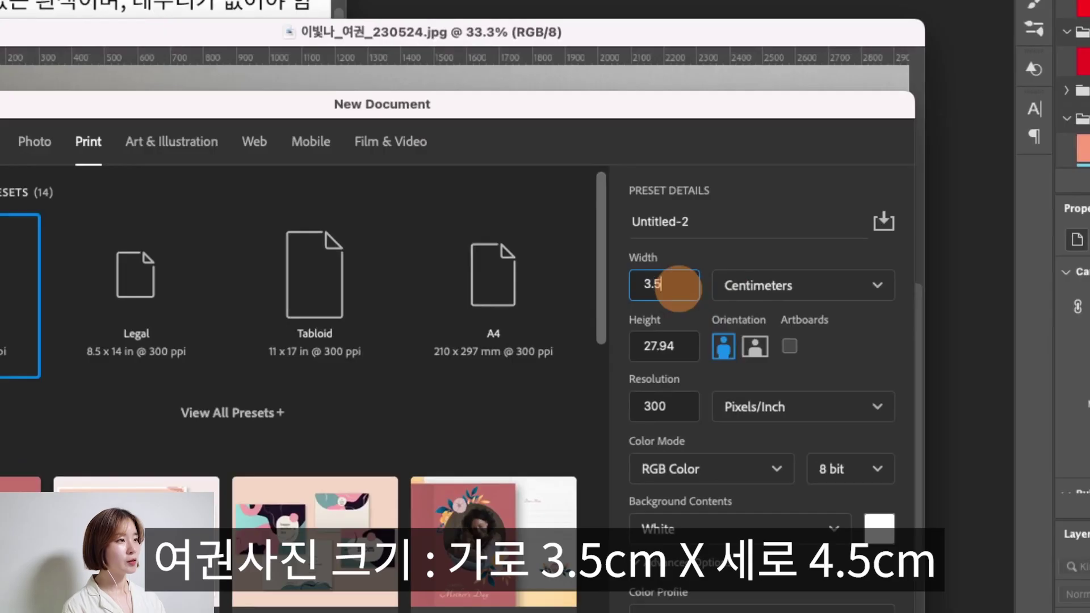
{"action": "double_click", "coordinate": [677, 345]}
{"action": "type", "text": "4.5"}
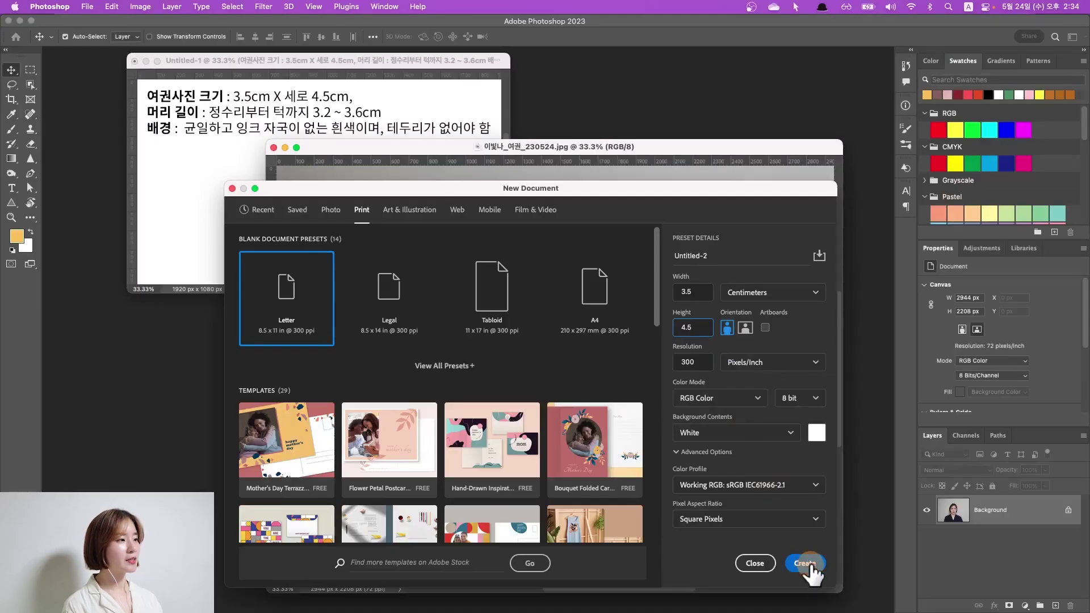
{"action": "left_click", "coordinate": [807, 566]}
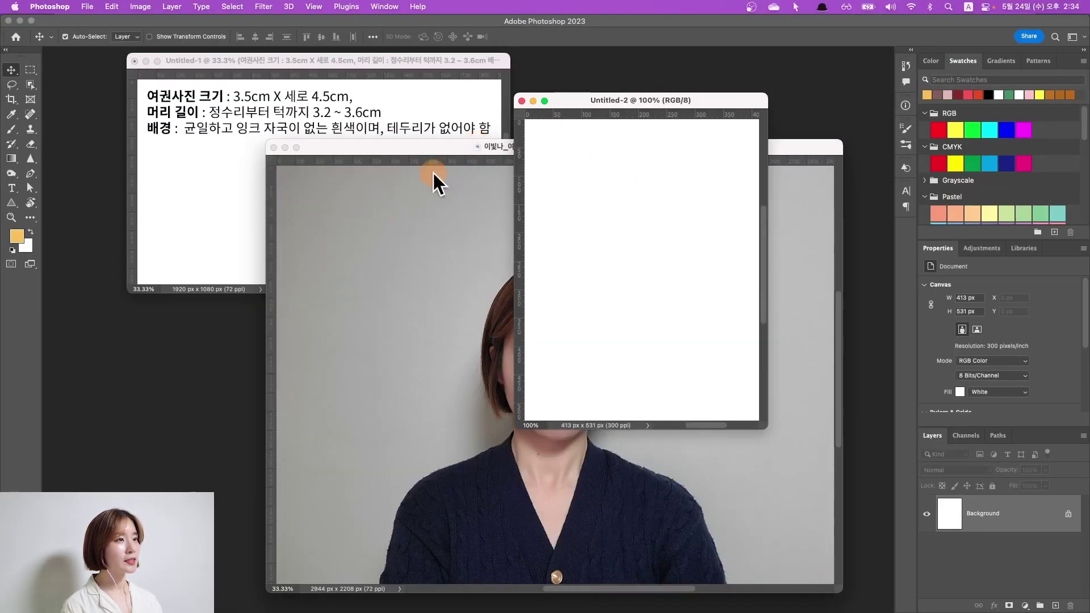
Step: Copy the portrait into the new document as a layer and close the original photo
{"action": "left_click", "coordinate": [418, 149]}
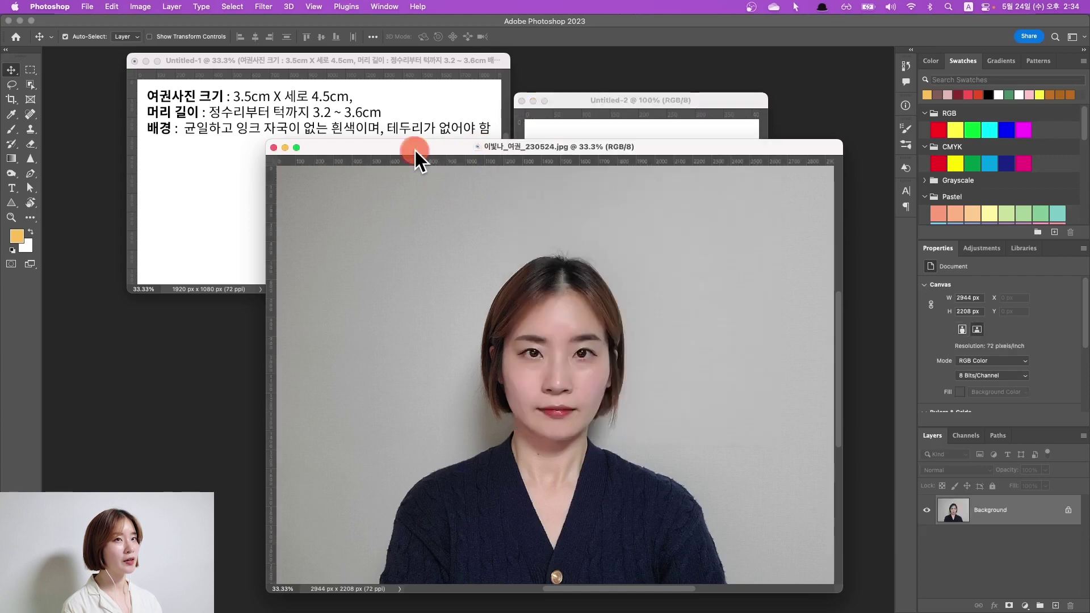
{"action": "left_click_drag", "start_coordinate": [558, 147], "coordinate": [564, 198]}
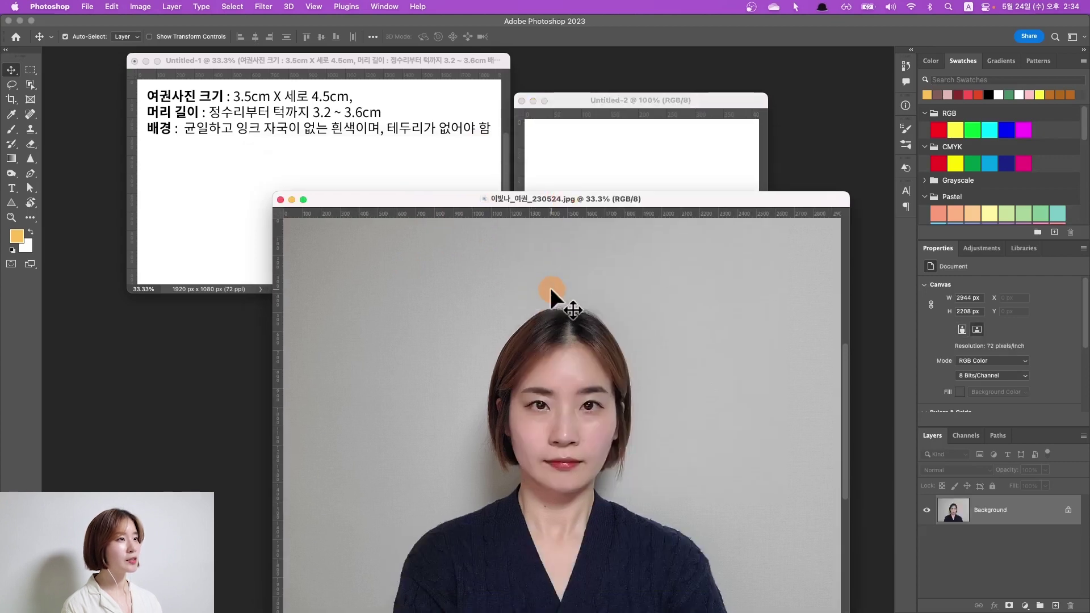
{"action": "mouse_move", "coordinate": [550, 287]}
{"action": "left_mouse_down"}
{"action": "mouse_move", "coordinate": [622, 153]}
{"action": "mouse_move", "coordinate": [634, 255]}
{"action": "left_mouse_up"}
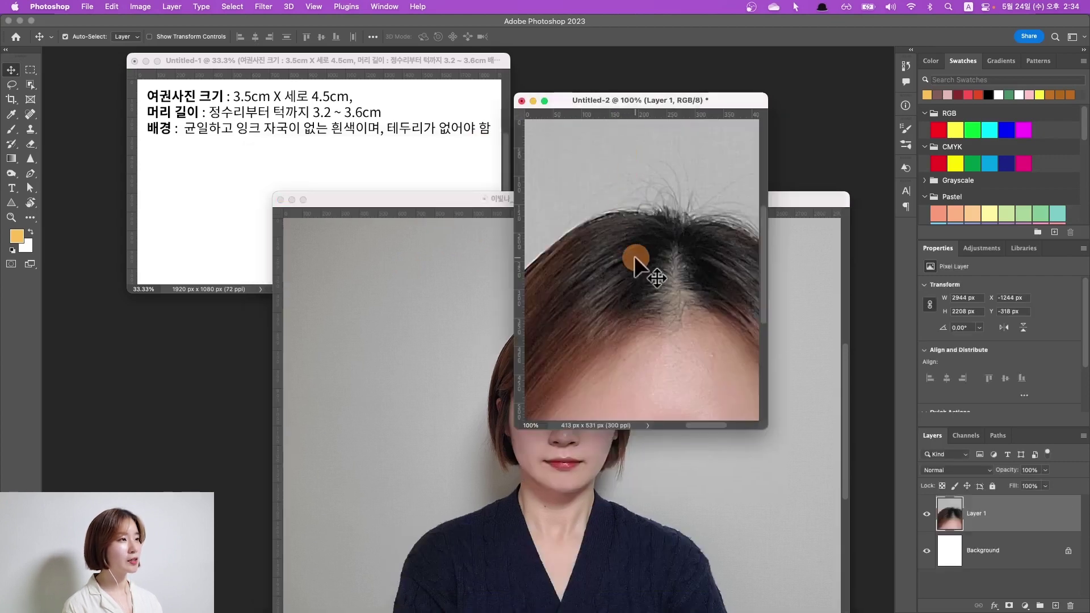
{"action": "left_click_drag", "start_coordinate": [477, 199], "coordinate": [402, 199]}
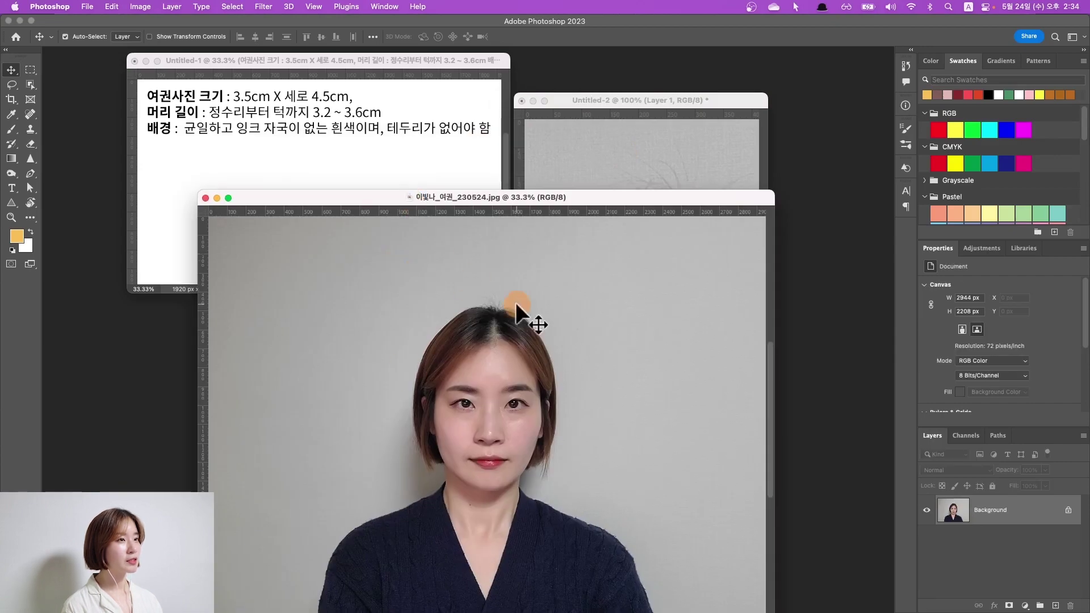
{"action": "left_click", "coordinate": [207, 197]}
Step: Enlarge the Untitled-2 window and move the photo up so the eyes show
{"action": "left_click_drag", "start_coordinate": [641, 100], "coordinate": [479, 165]}
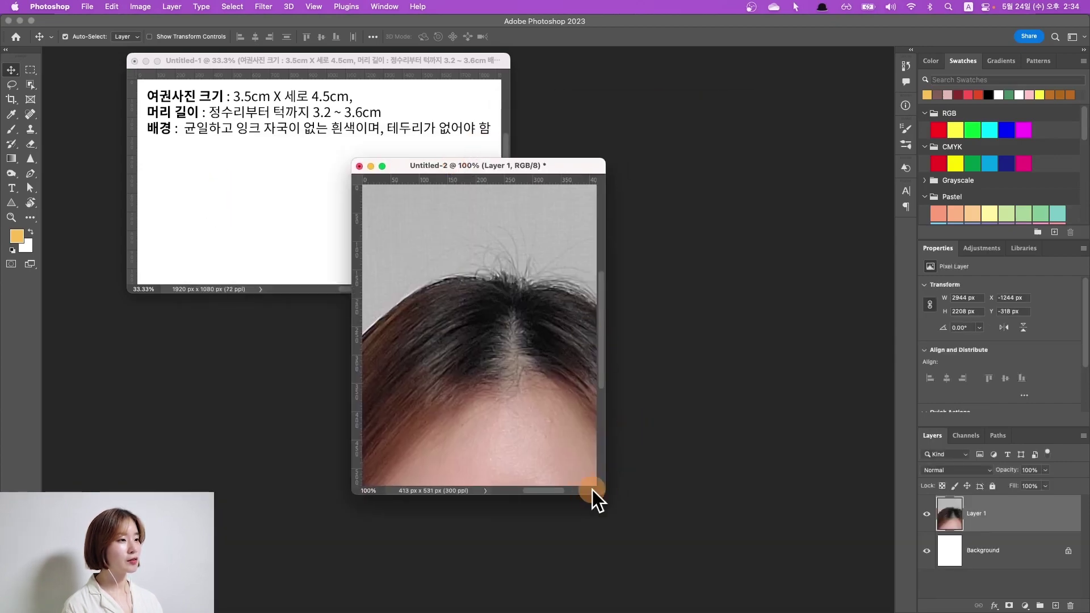
{"action": "left_click_drag", "start_coordinate": [603, 496], "coordinate": [741, 579]}
{"action": "mouse_move", "coordinate": [597, 356]}
{"action": "left_mouse_down"}
{"action": "mouse_move", "coordinate": [578, 261]}
{"action": "mouse_move", "coordinate": [519, 479]}
{"action": "mouse_move", "coordinate": [522, 319]}
{"action": "mouse_move", "coordinate": [635, 390]}
{"action": "left_mouse_up"}
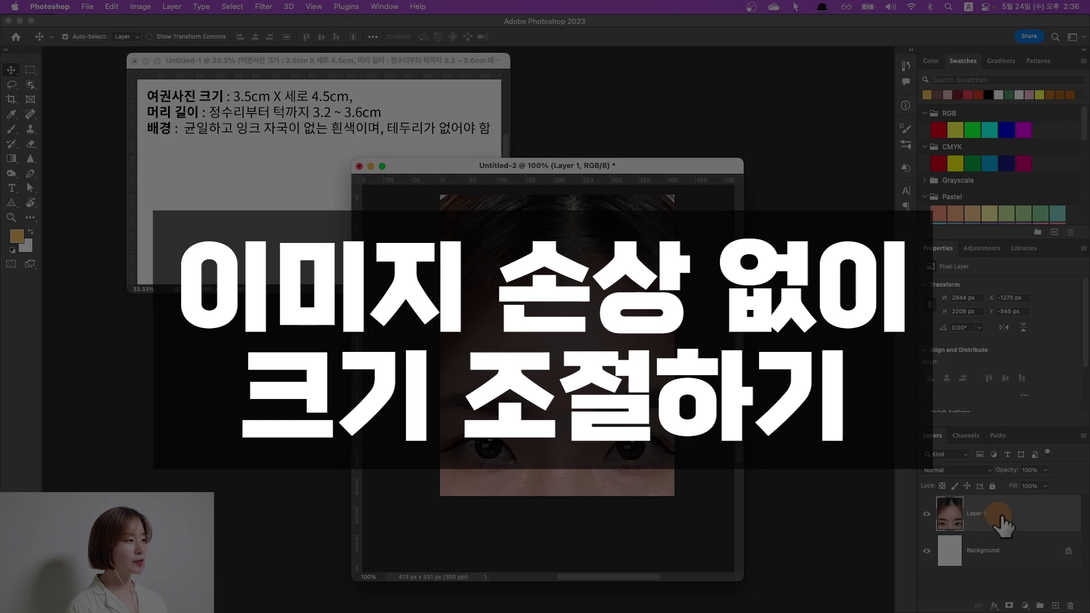
{"action": "right_click", "coordinate": [1003, 519]}
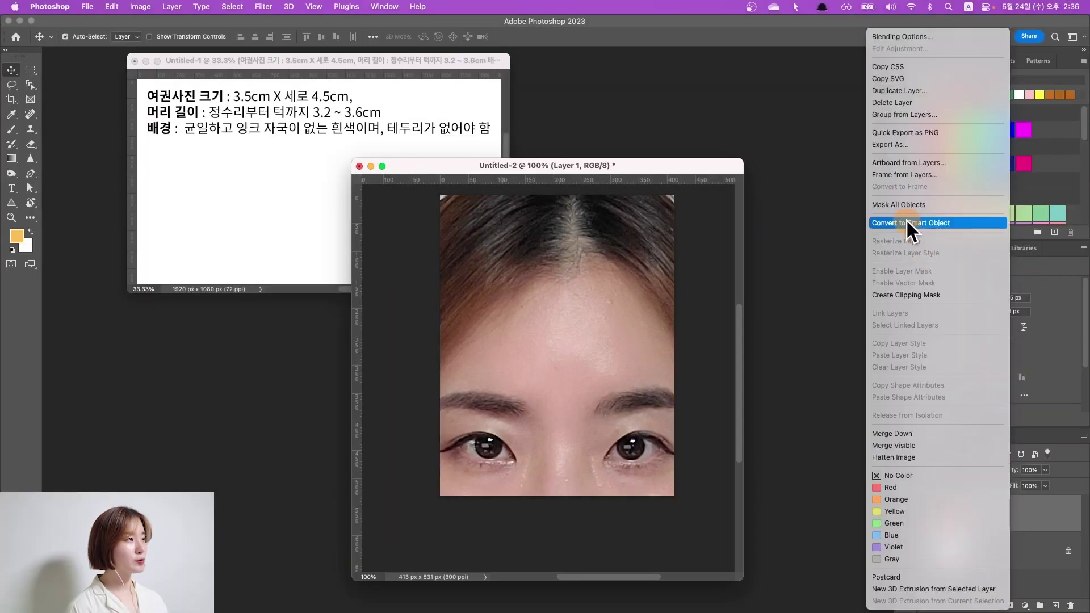
Step: Convert Layer 1 to a smart object and scale it to 30% width, centring the face
{"action": "left_click", "coordinate": [921, 222]}
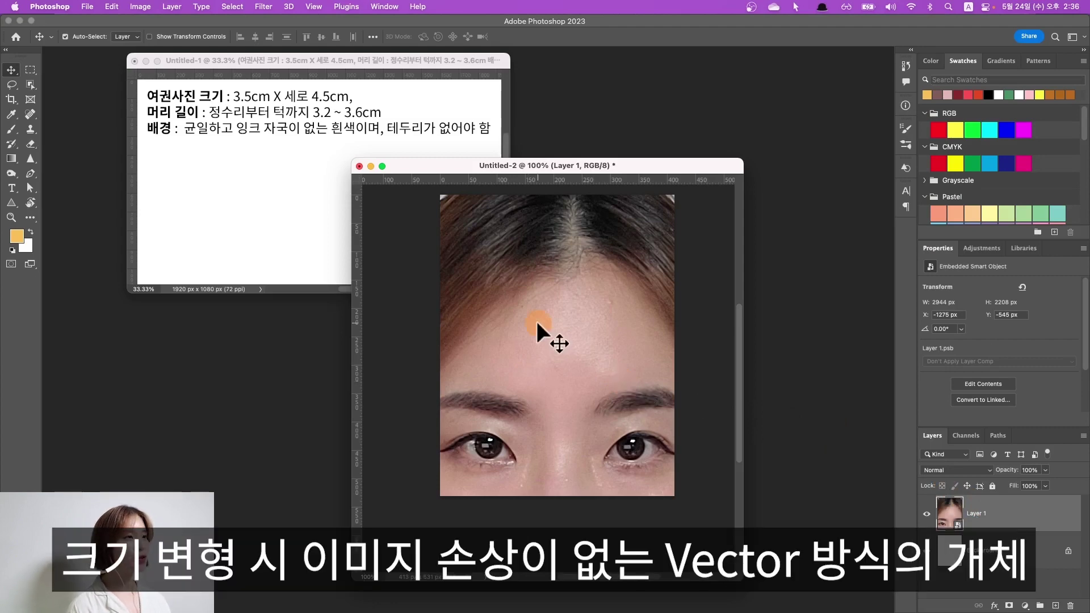
{"action": "key", "text": "ctrl+t"}
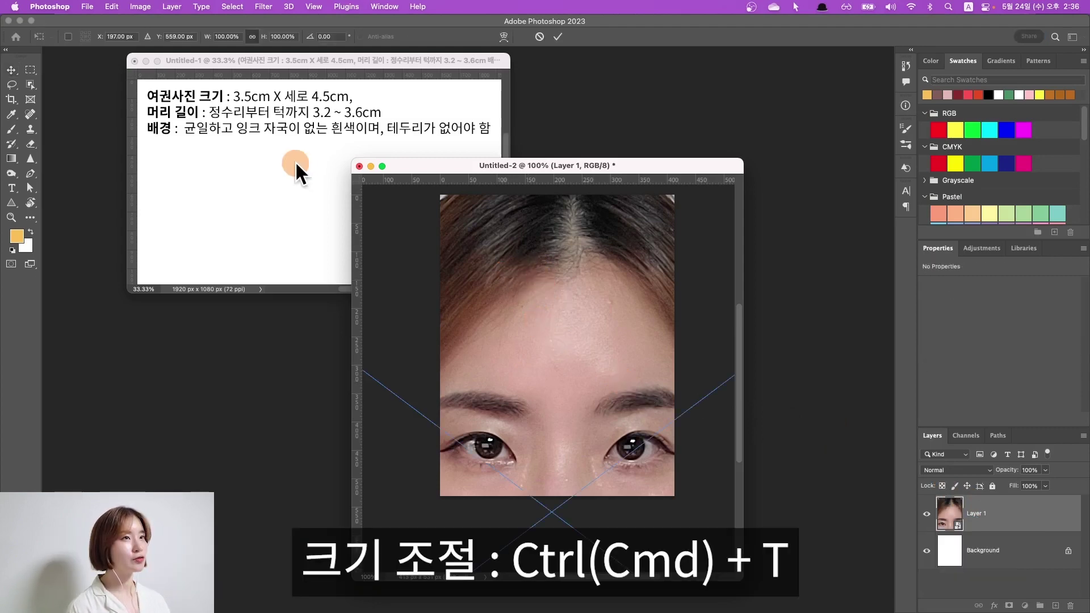
{"action": "left_click", "coordinate": [223, 36]}
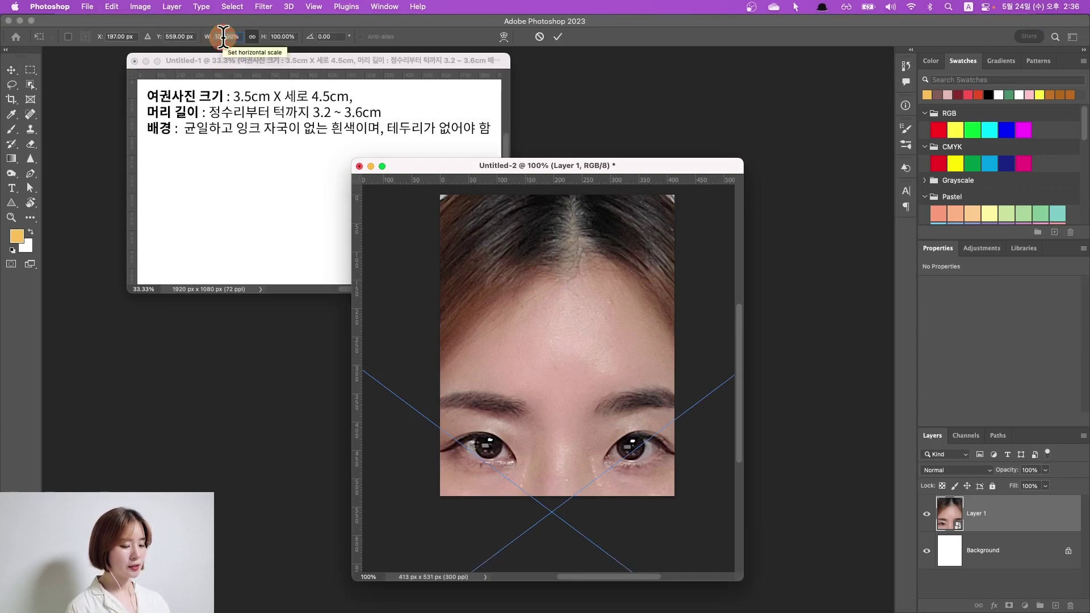
{"action": "type", "text": "30"}
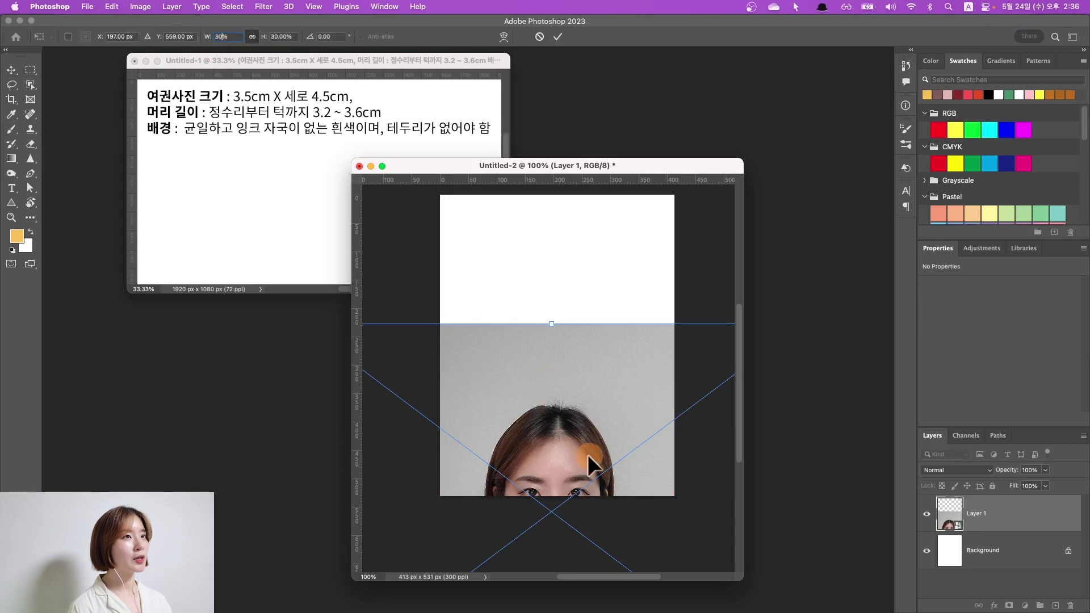
{"action": "left_click_drag", "start_coordinate": [587, 454], "coordinate": [510, 379]}
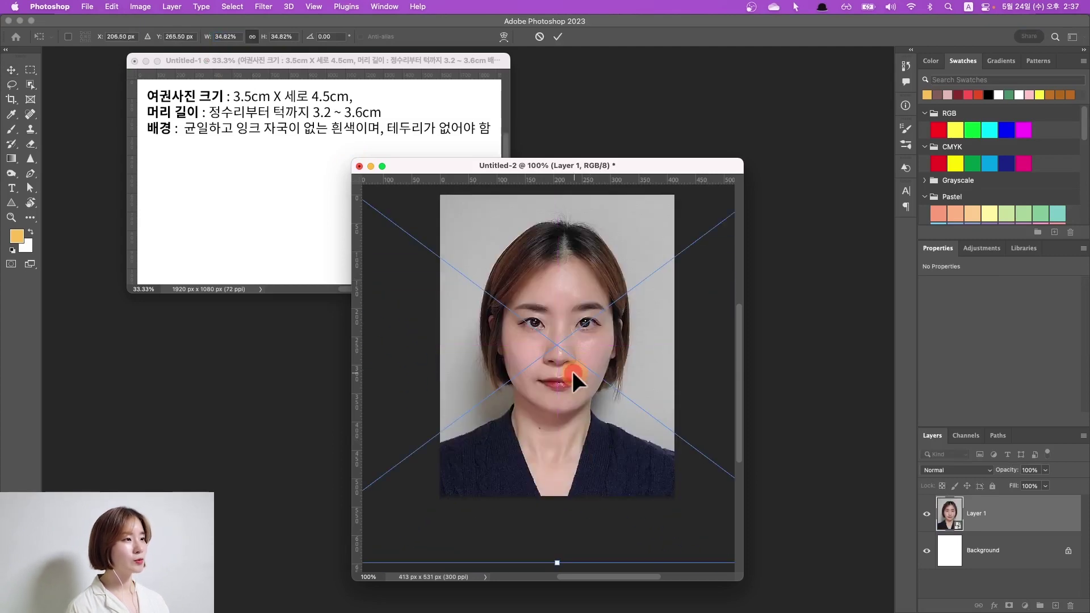
{"action": "key", "text": "Return"}
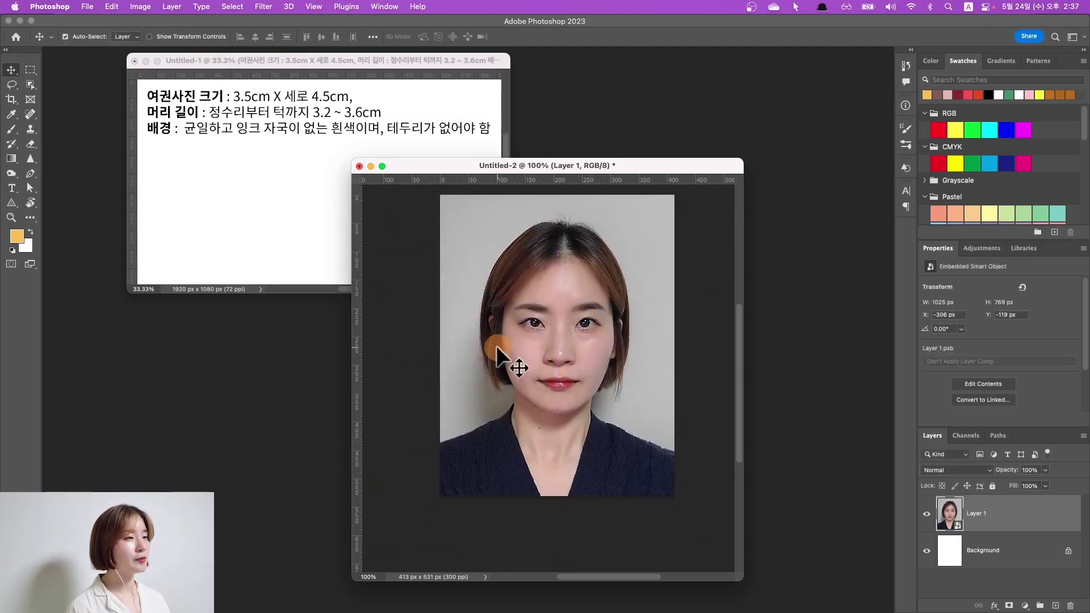
{"action": "mouse_move", "coordinate": [352, 160]}
{"action": "left_mouse_down"}
{"action": "mouse_move", "coordinate": [443, 171]}
{"action": "mouse_move", "coordinate": [443, 181]}
{"action": "left_mouse_up"}
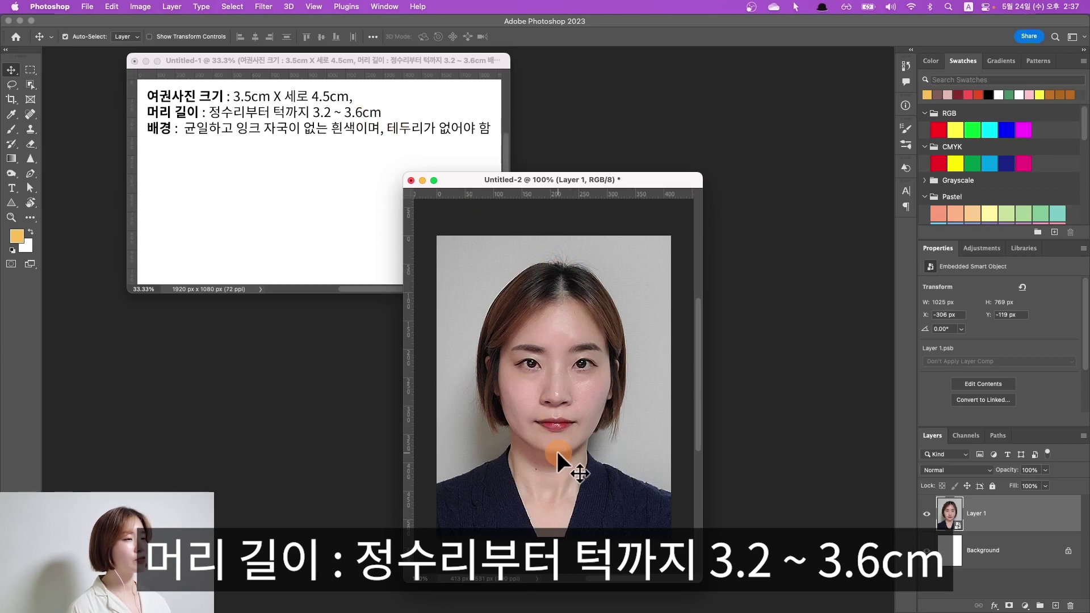
Step: Set the rulers to centimetres and measure the head height with a rectangular marquee
{"action": "key", "text": "m"}
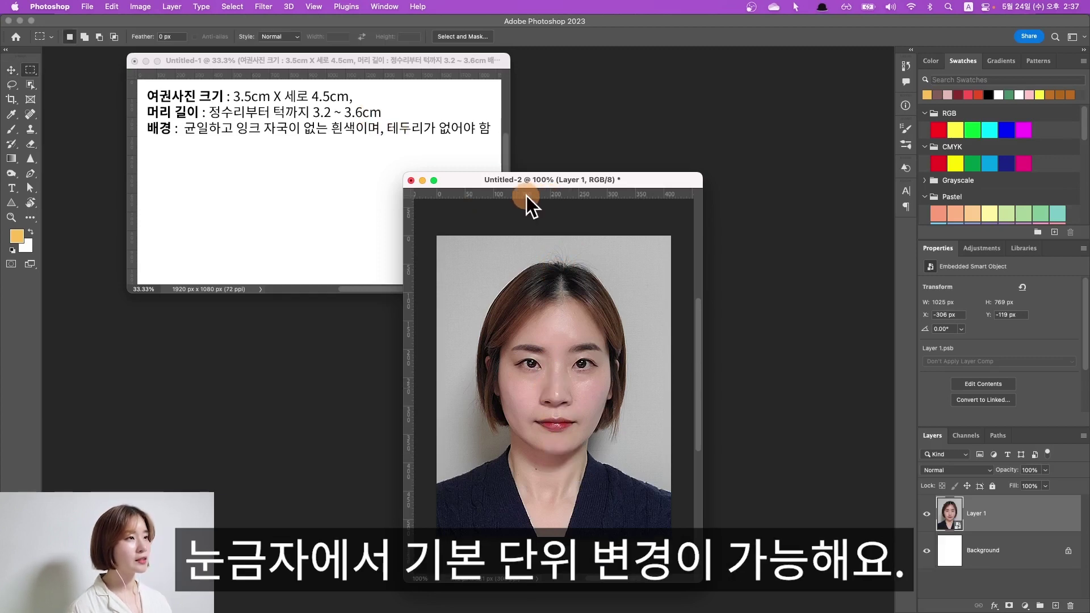
{"action": "right_click", "coordinate": [532, 195]}
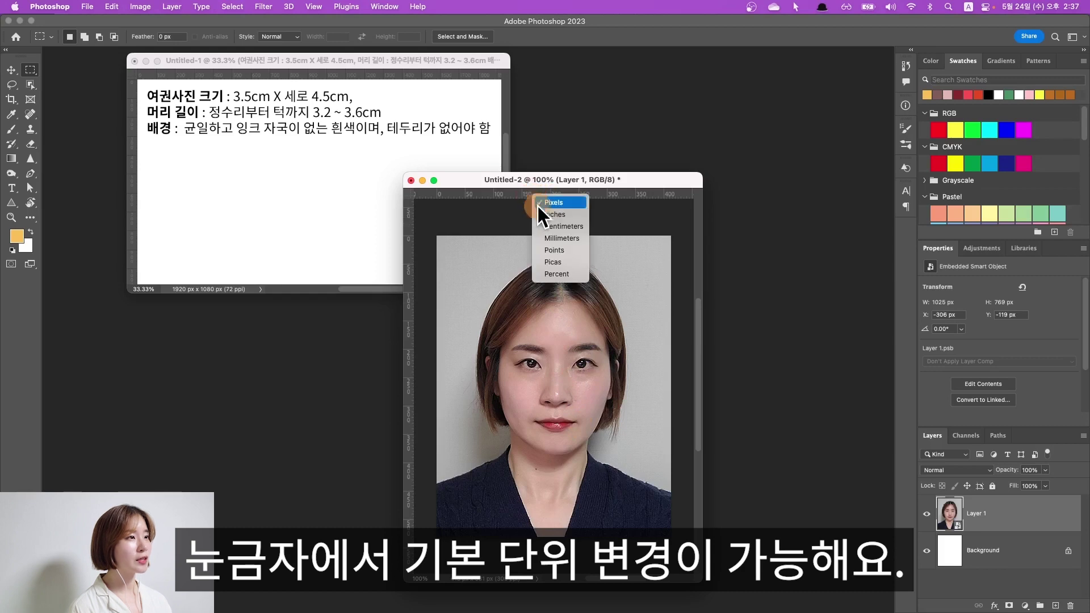
{"action": "left_click", "coordinate": [560, 227]}
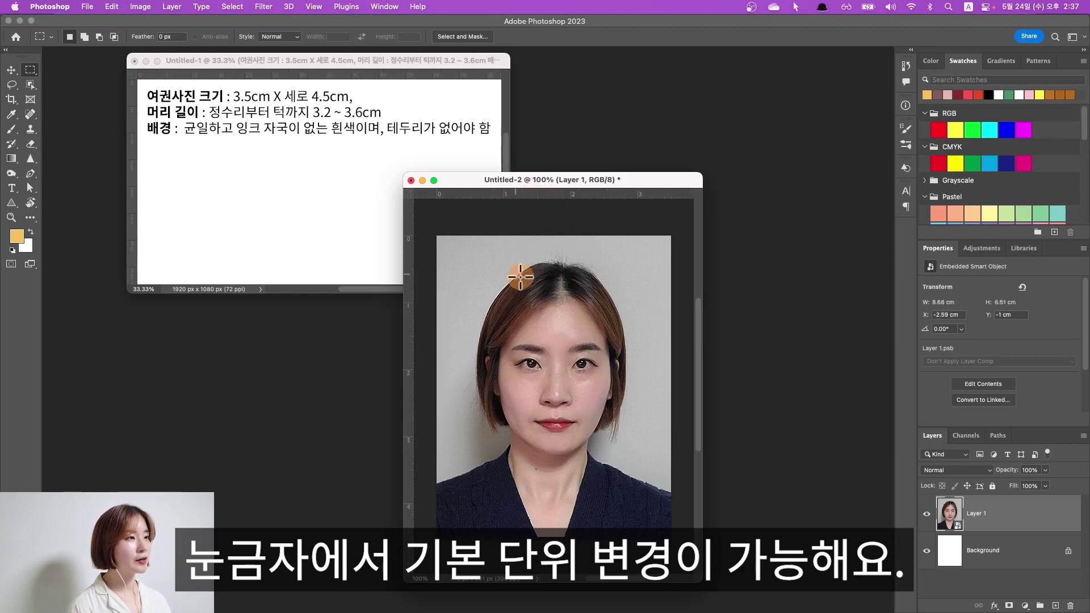
{"action": "key", "text": "v"}
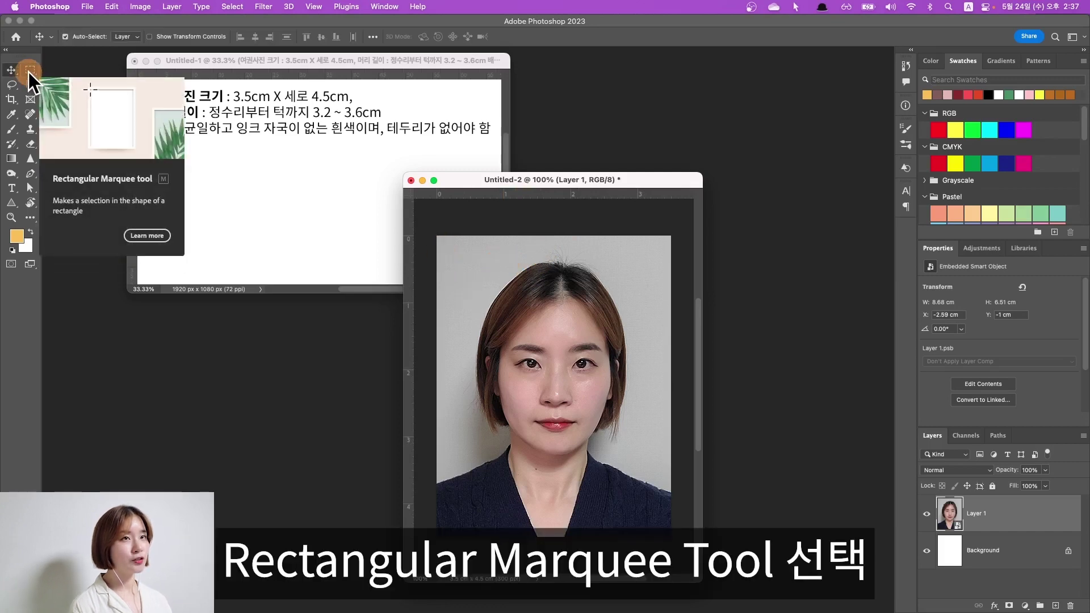
{"action": "left_click", "coordinate": [28, 72]}
{"action": "left_click_drag", "start_coordinate": [529, 263], "coordinate": [579, 454]}
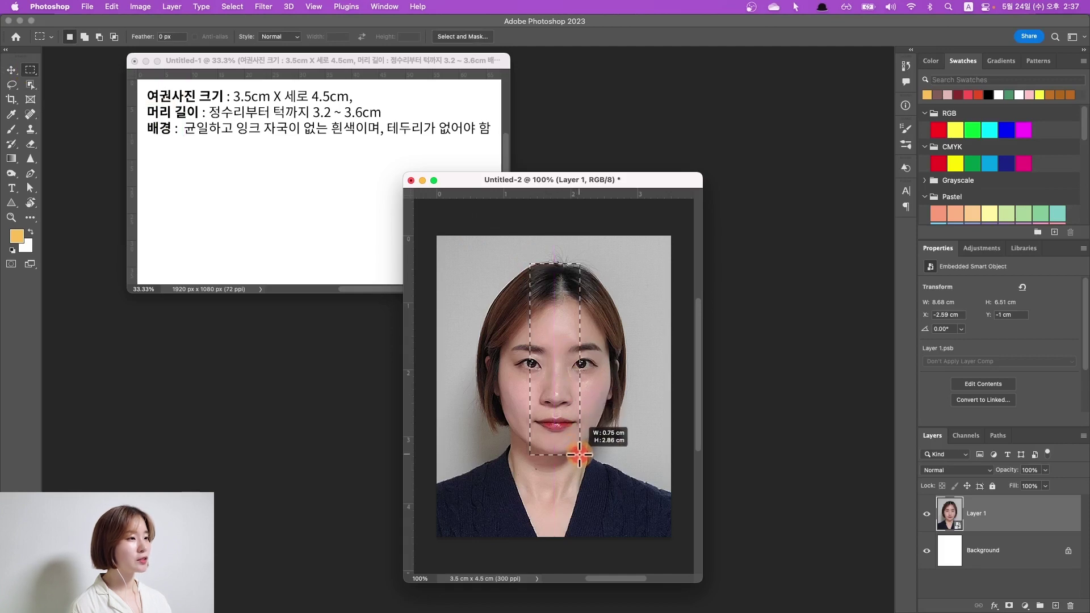
{"action": "left_click_drag", "start_coordinate": [579, 454], "coordinate": [581, 454]}
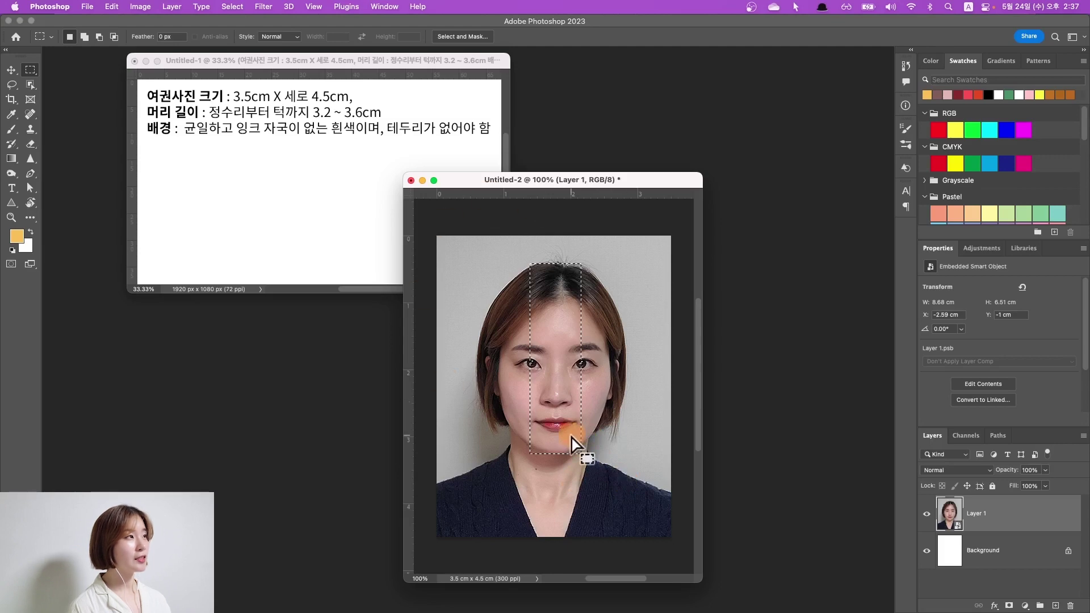
{"action": "left_click", "coordinate": [613, 444]}
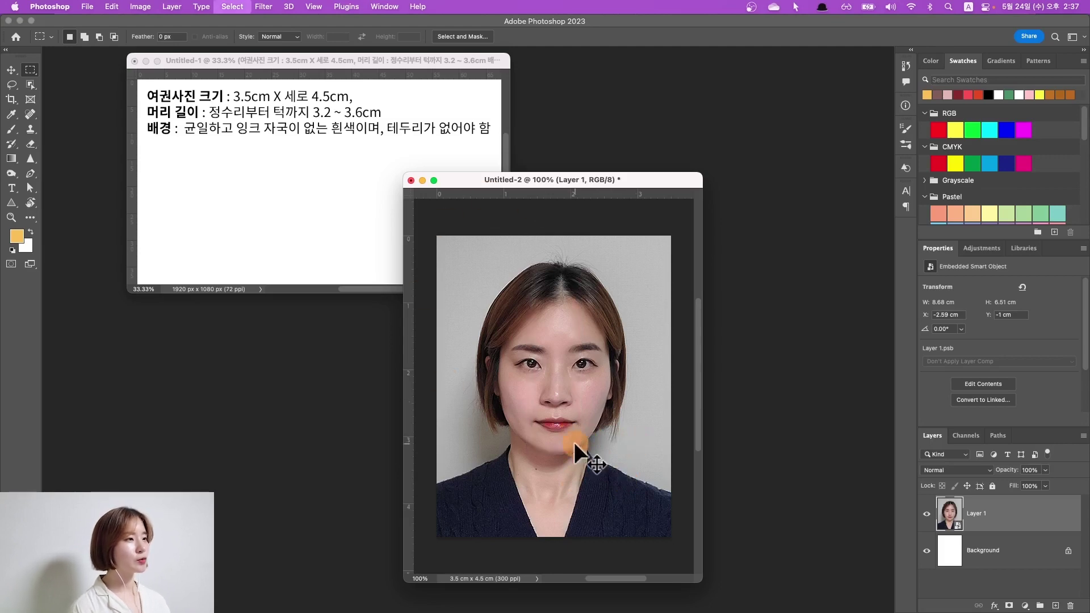
Step: Enlarge and reposition the photo, then re-measure the head at about 3.2 cm and deselect
{"action": "key", "text": "super+t"}
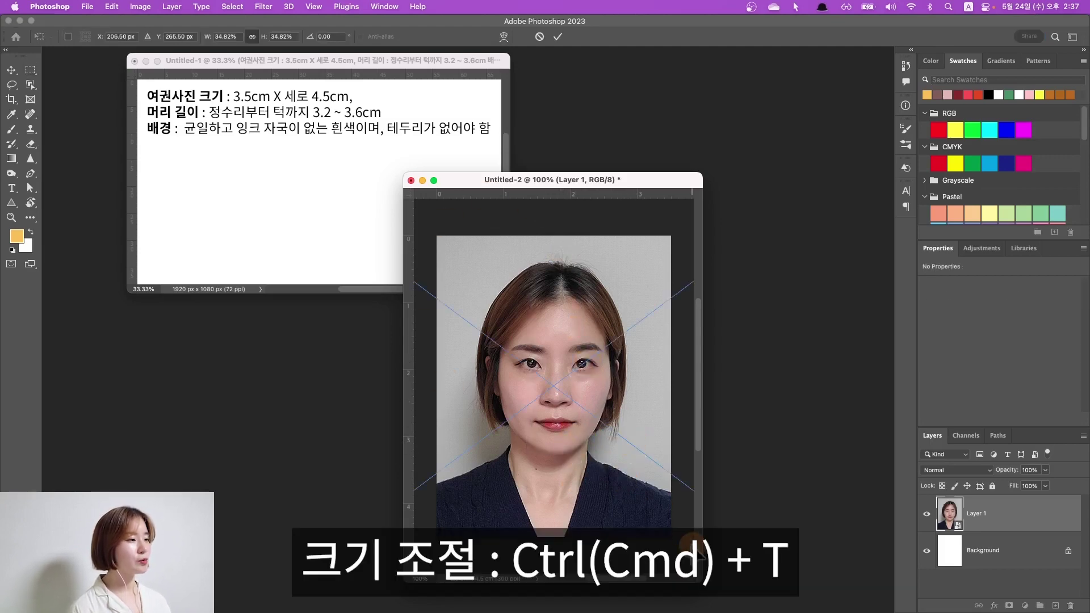
{"action": "key", "text": "super+minus"}
{"action": "left_click_drag", "start_coordinate": [789, 591], "coordinate": [790, 607]}
{"action": "left_click_drag", "start_coordinate": [596, 277], "coordinate": [597, 261]}
{"action": "left_click_drag", "start_coordinate": [612, 322], "coordinate": [614, 329]}
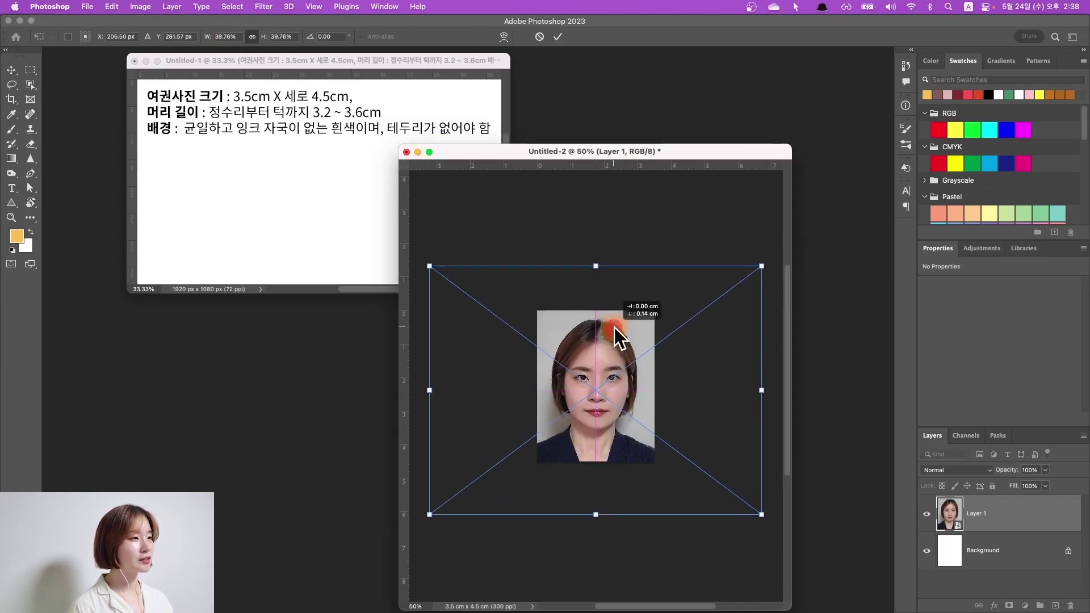
{"action": "left_click_drag", "start_coordinate": [614, 329], "coordinate": [614, 328]}
{"action": "key", "text": "Return"}
{"action": "key", "text": "super+plus"}
{"action": "key", "text": "super+plus"}
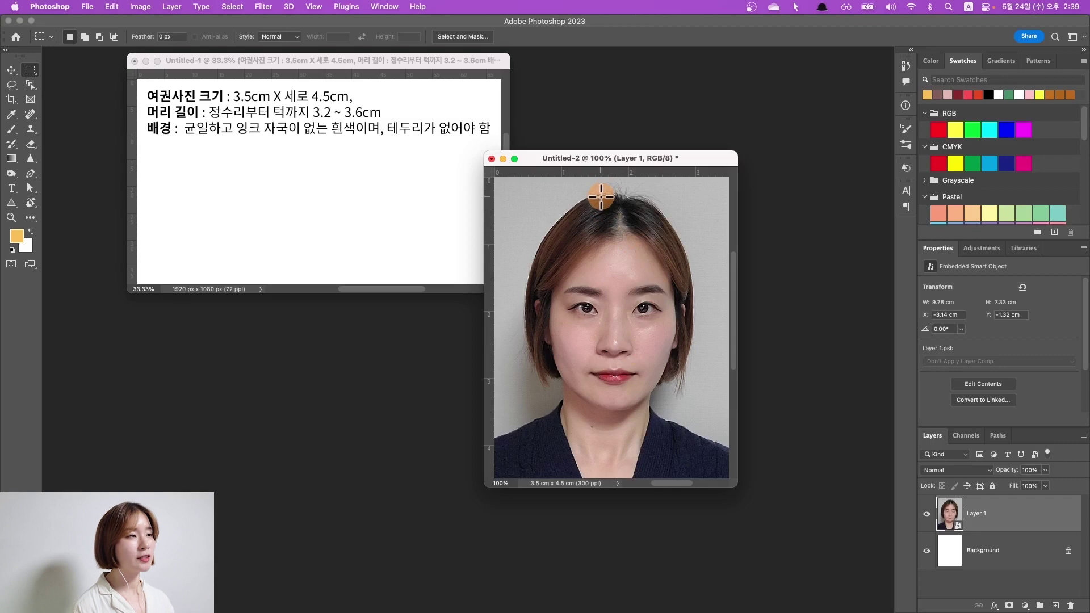
{"action": "left_click_drag", "start_coordinate": [600, 195], "coordinate": [639, 409]}
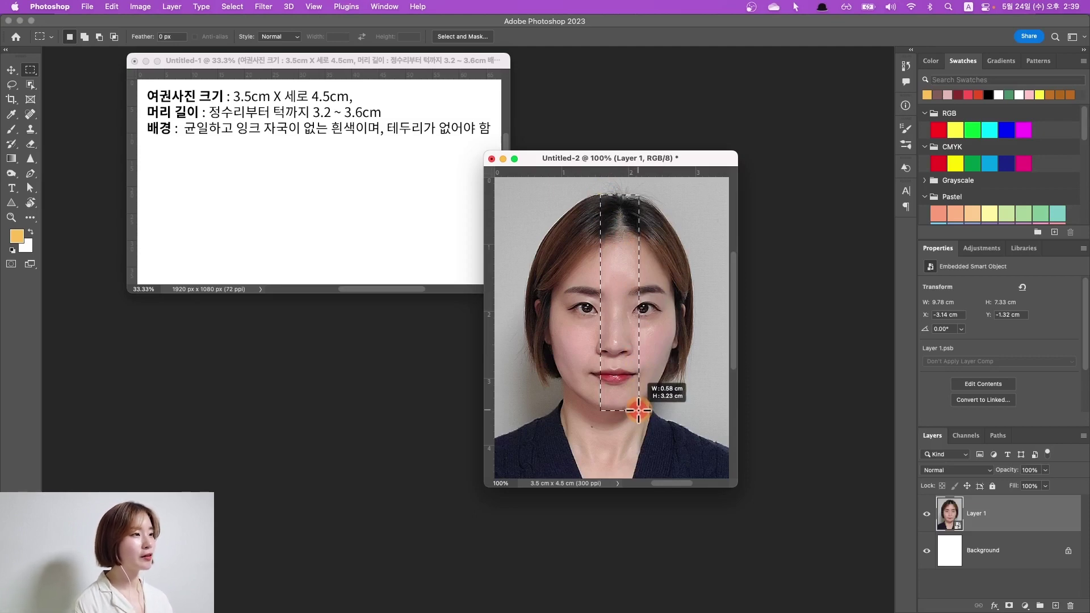
{"action": "key", "text": "super+d"}
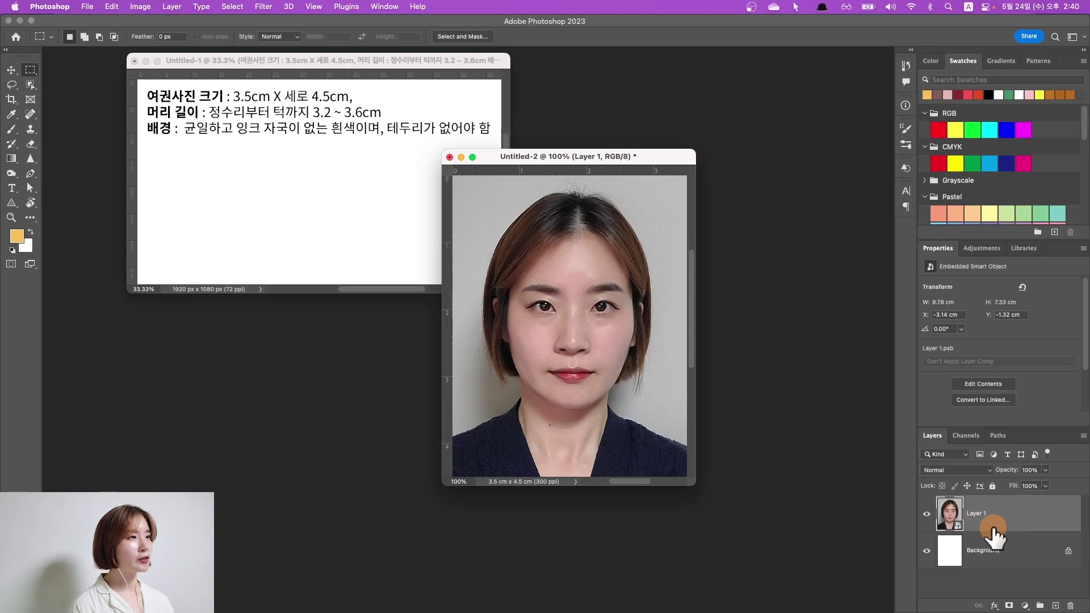
Step: Duplicate the photo layer with Cmd+J and rasterize Layer 1 copy into pixels
{"action": "key", "text": "s"}
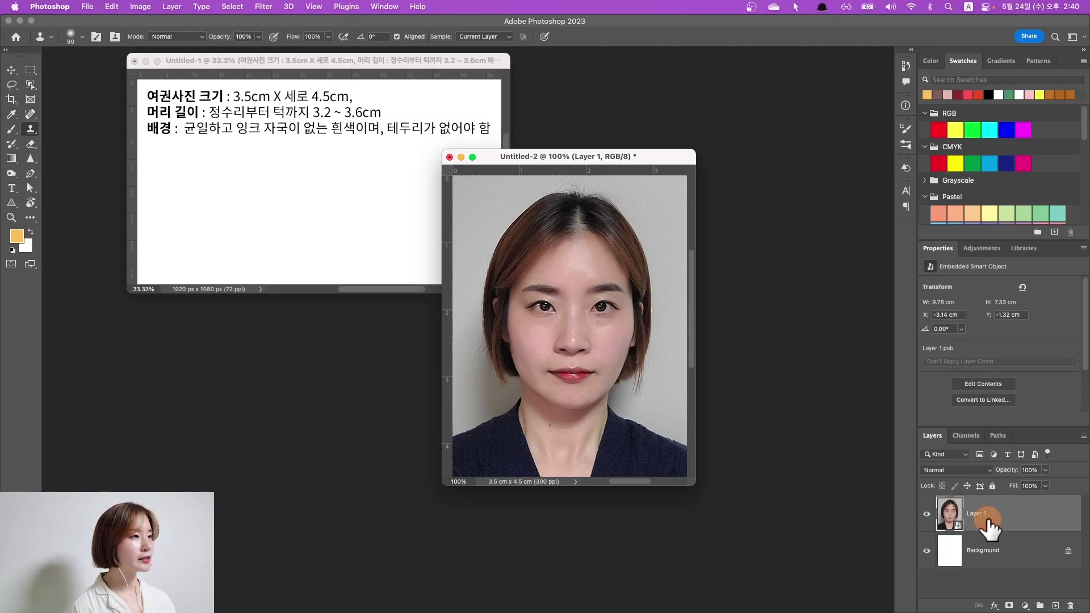
{"action": "key", "text": "super+j"}
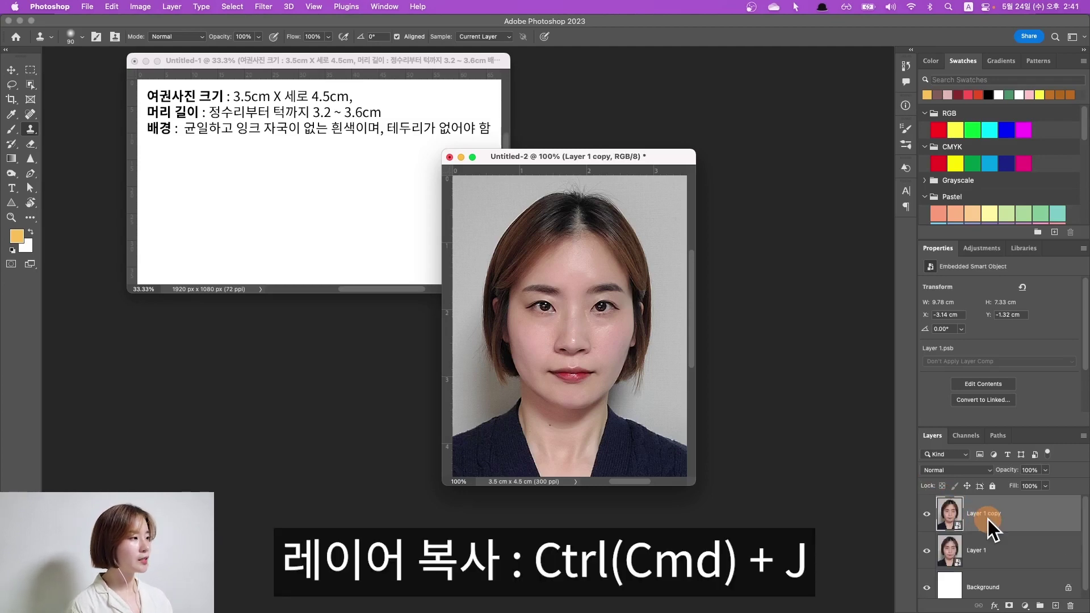
{"action": "right_click", "coordinate": [1023, 522]}
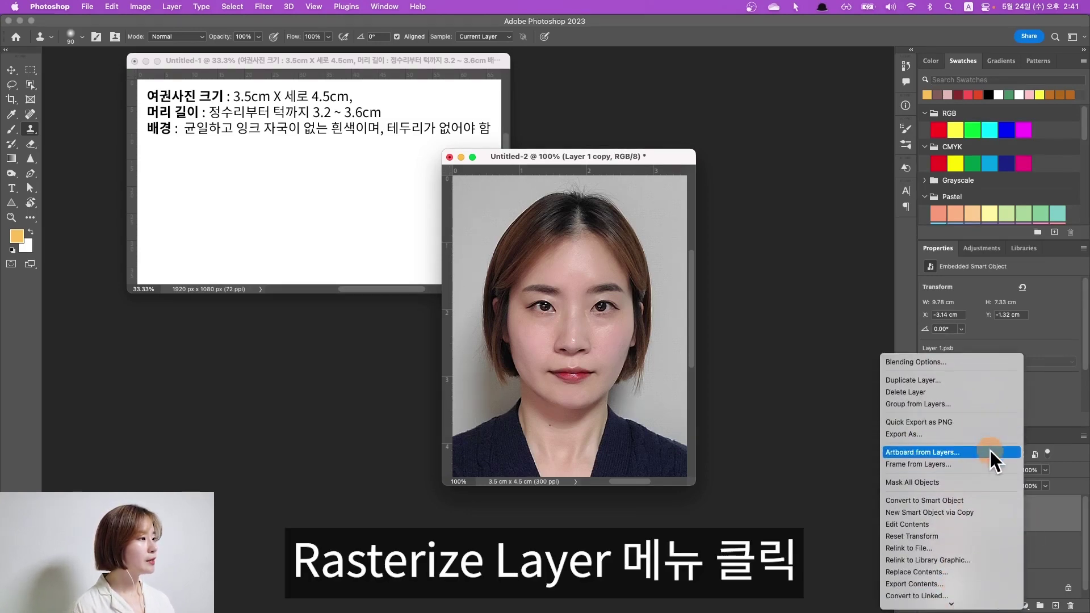
{"action": "scroll", "coordinate": [964, 440], "scroll_direction": "down", "scroll_amount": 5}
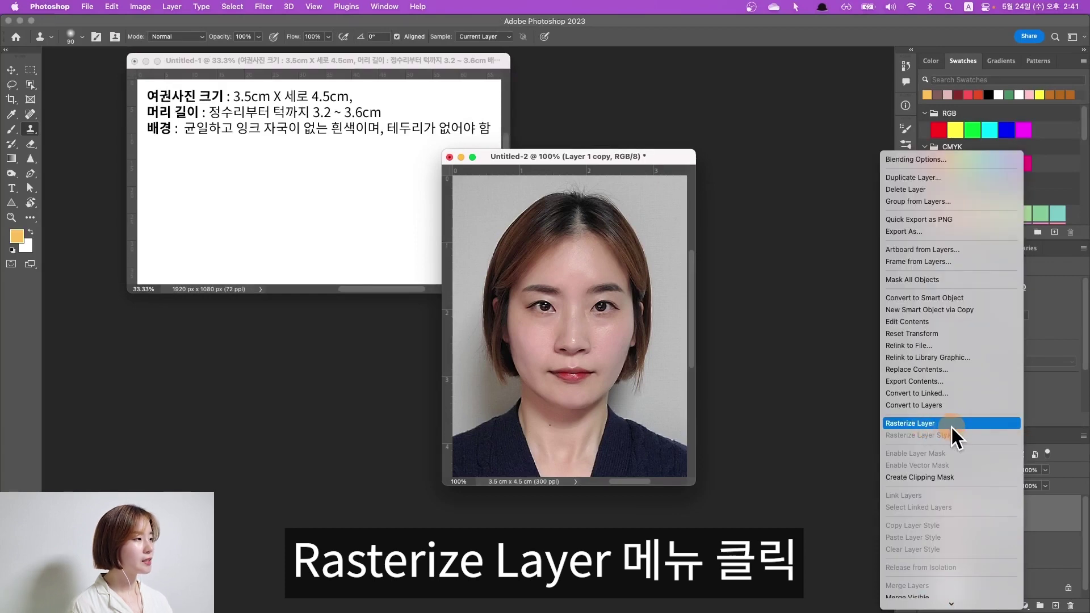
{"action": "left_click", "coordinate": [966, 422]}
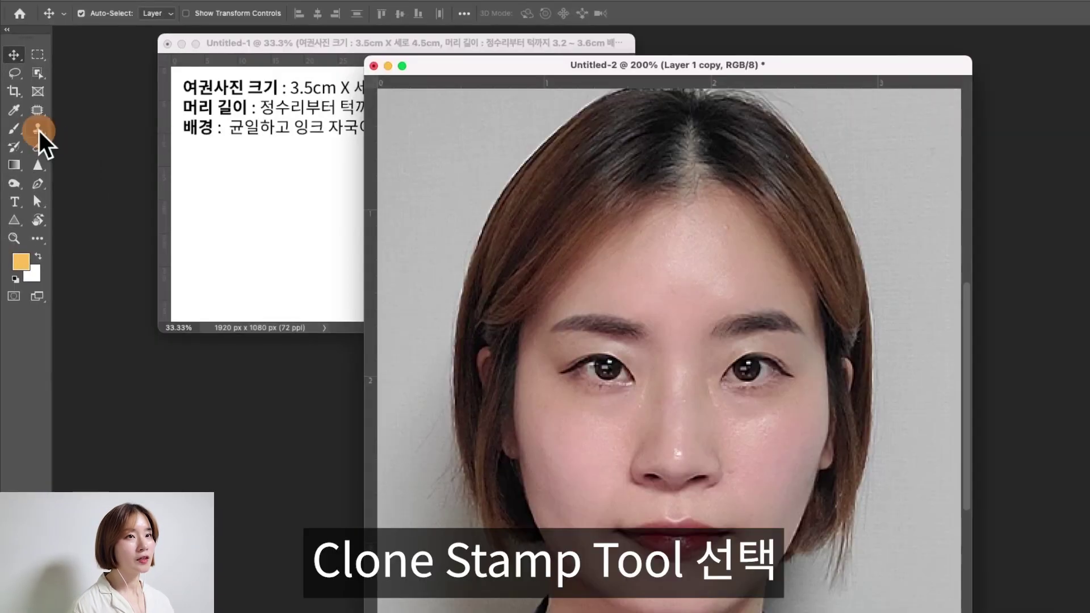
Step: Set up the Clone Stamp with a smaller brush and sample clean forehead skin
{"action": "left_click", "coordinate": [40, 135]}
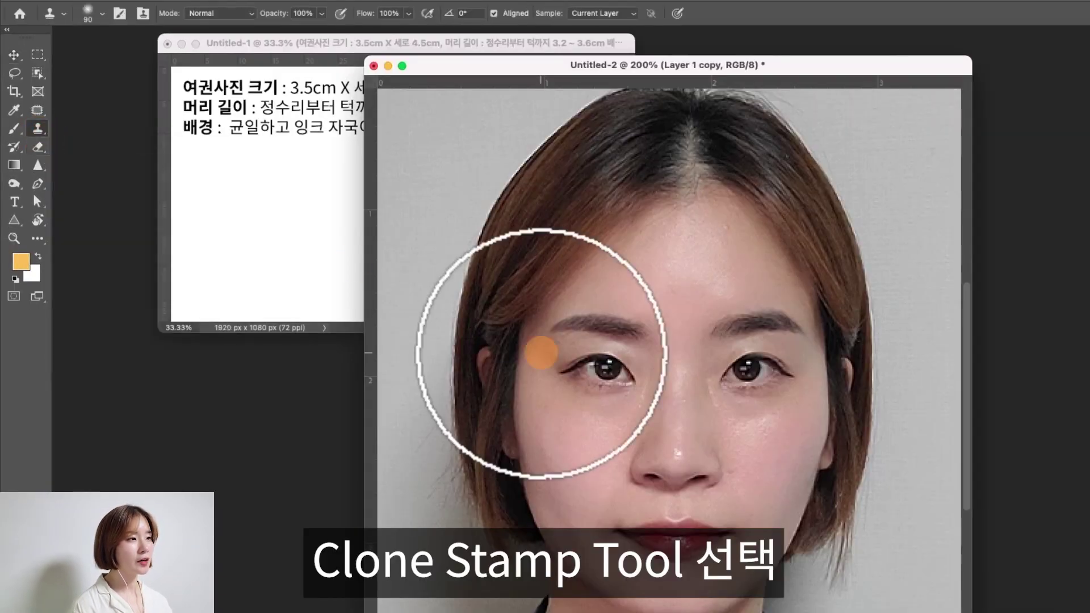
{"action": "key", "text": "bracketleft"}
{"action": "key", "text": "bracketleft"}
{"action": "key", "text": "bracketleft"}
{"action": "key", "text": "bracketleft"}
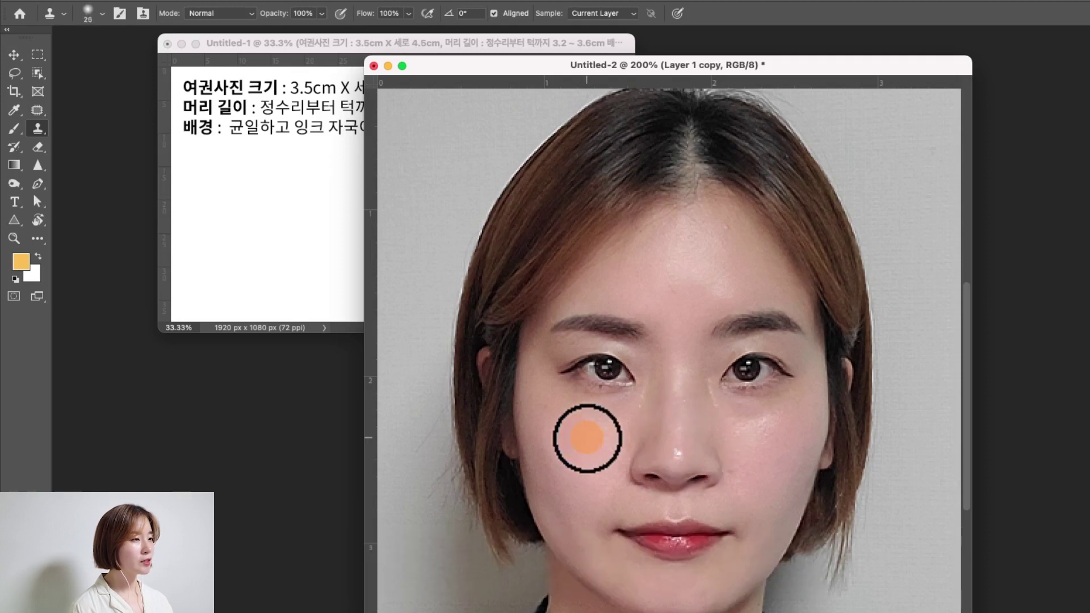
{"action": "key", "text": "bracketleft"}
{"action": "key", "text": "bracketleft"}
{"action": "key", "text": "bracketleft"}
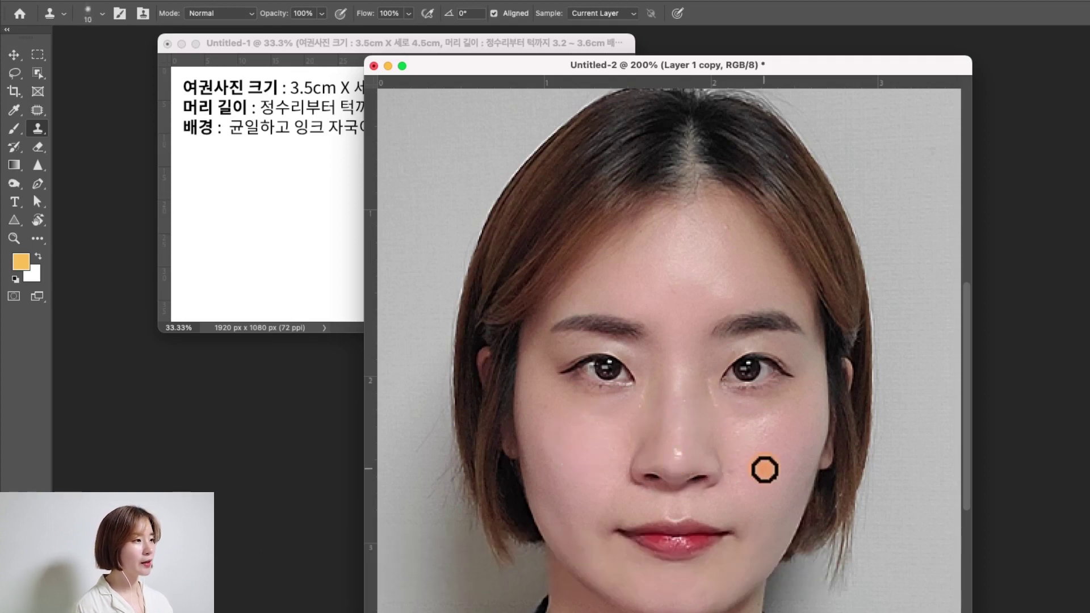
{"action": "scroll", "coordinate": [620, 182], "scroll_direction": "right", "scroll_amount": 3}
{"action": "scroll", "coordinate": [620, 181], "scroll_direction": "down", "scroll_amount": 1}
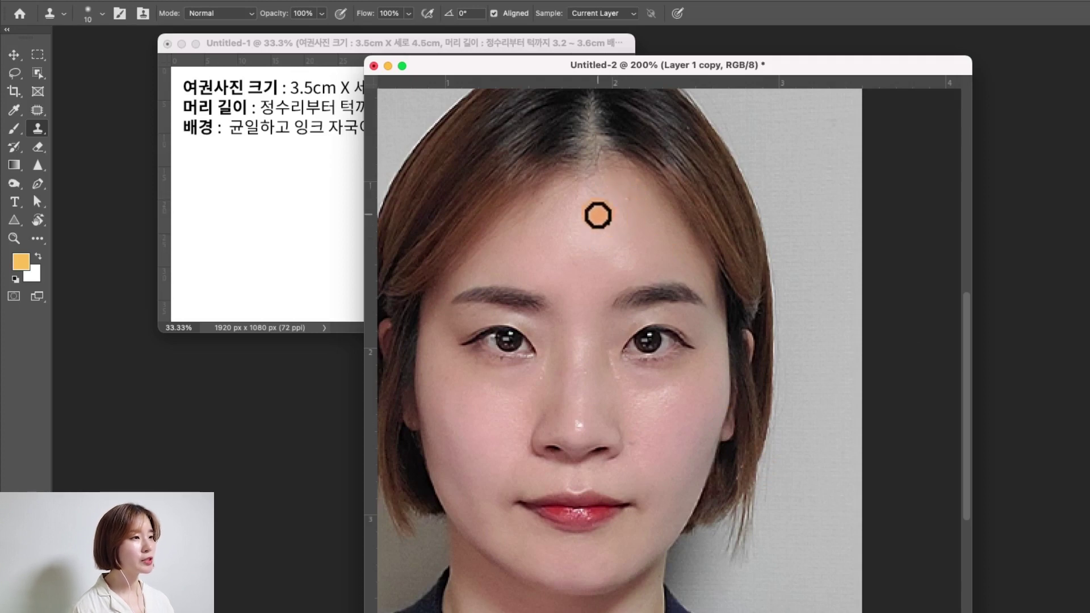
{"action": "key", "text": "alt"}
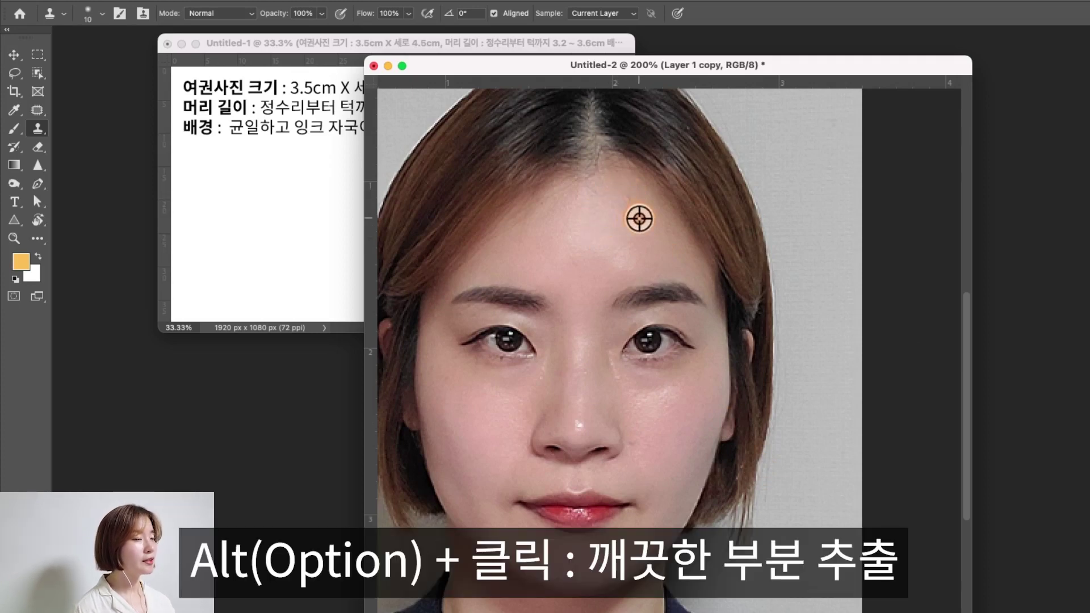
{"action": "left_click", "coordinate": [638, 209], "text": "alt"}
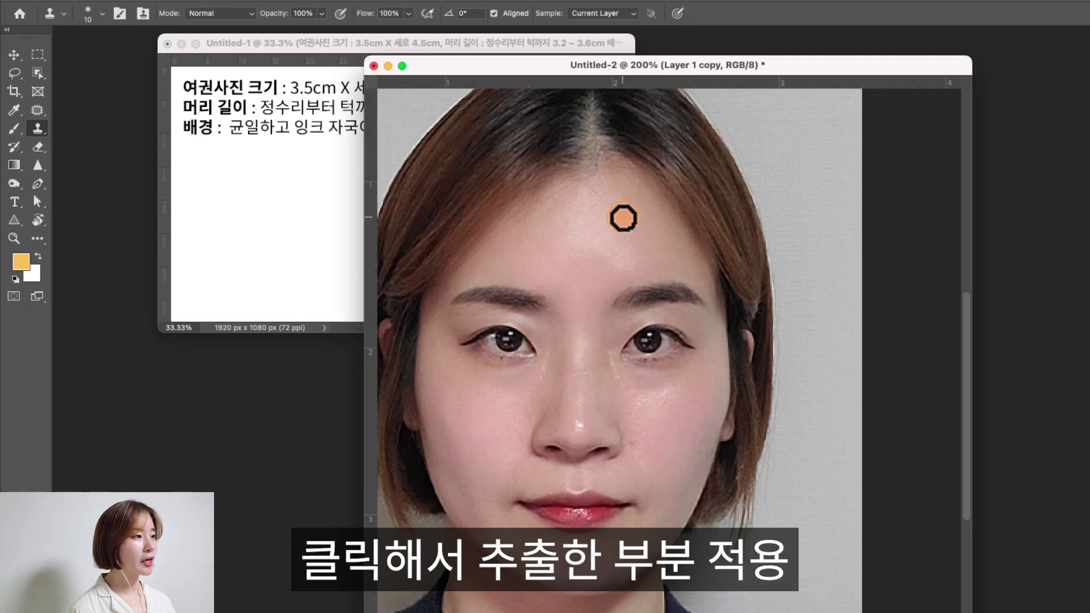
Step: Sample clean cheek skin and clone it over the cheek blemishes
{"action": "key", "text": "super+equal"}
{"action": "left_click", "coordinate": [685, 244], "text": "alt"}
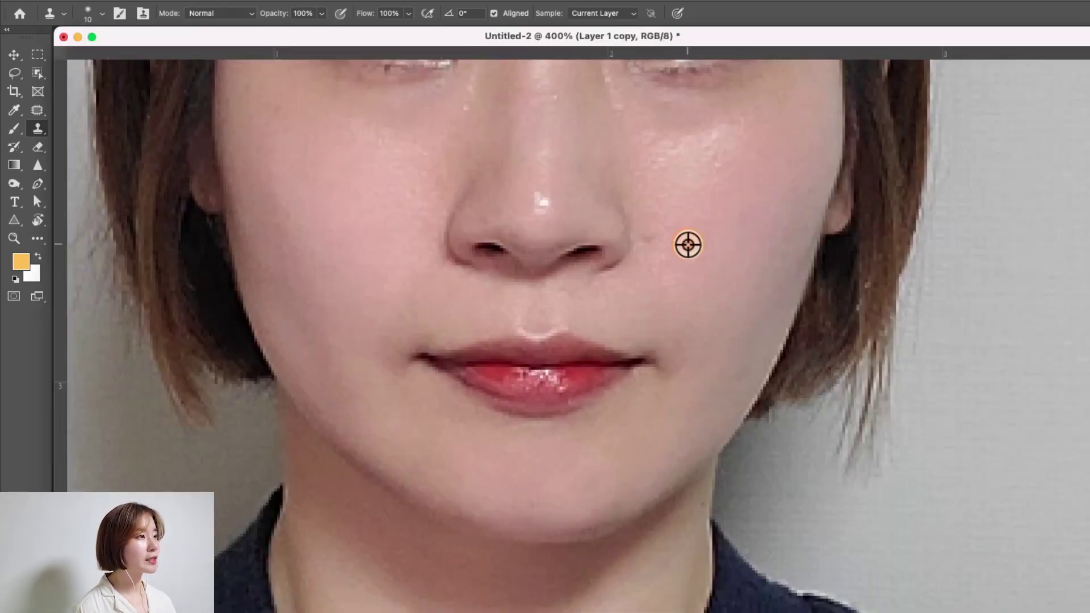
{"action": "left_click_drag", "start_coordinate": [674, 251], "coordinate": [654, 244]}
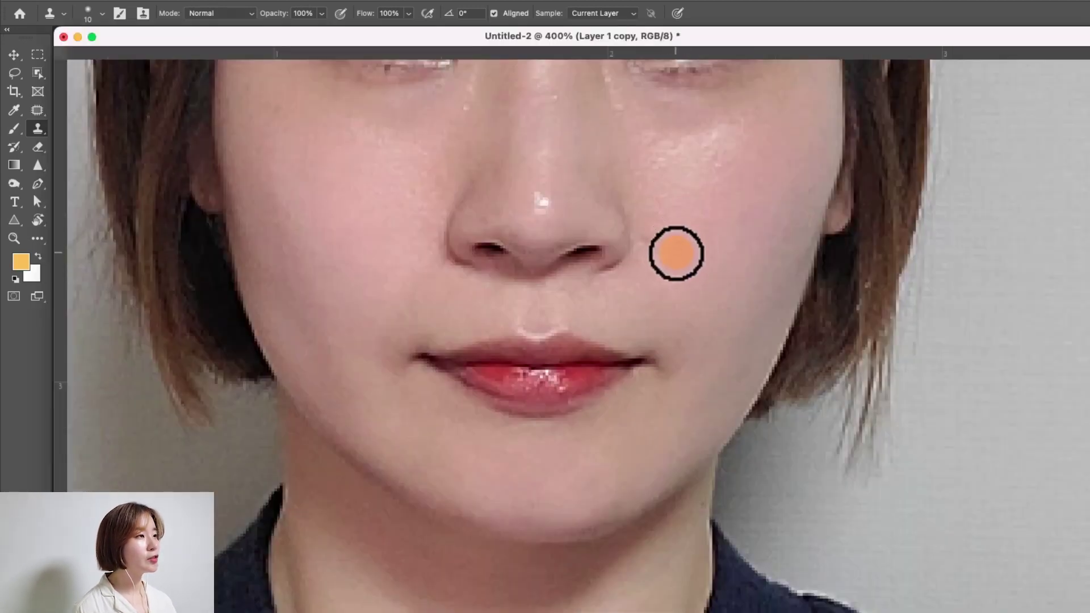
{"action": "left_click", "coordinate": [647, 244]}
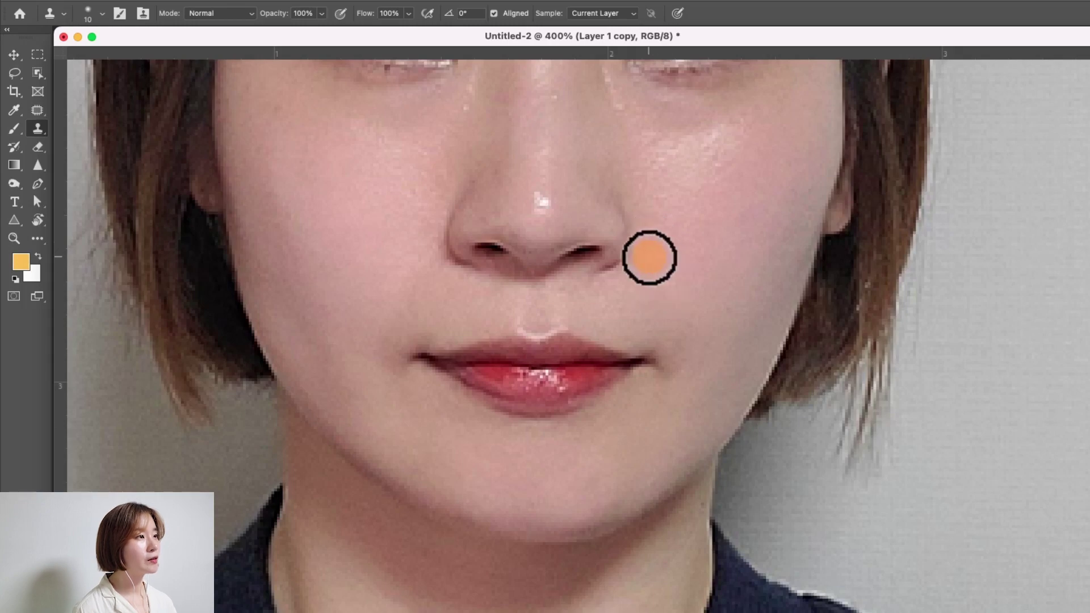
{"action": "scroll", "coordinate": [531, 402], "scroll_direction": "up", "scroll_amount": 5}
{"action": "scroll", "coordinate": [530, 401], "scroll_direction": "left", "scroll_amount": 5}
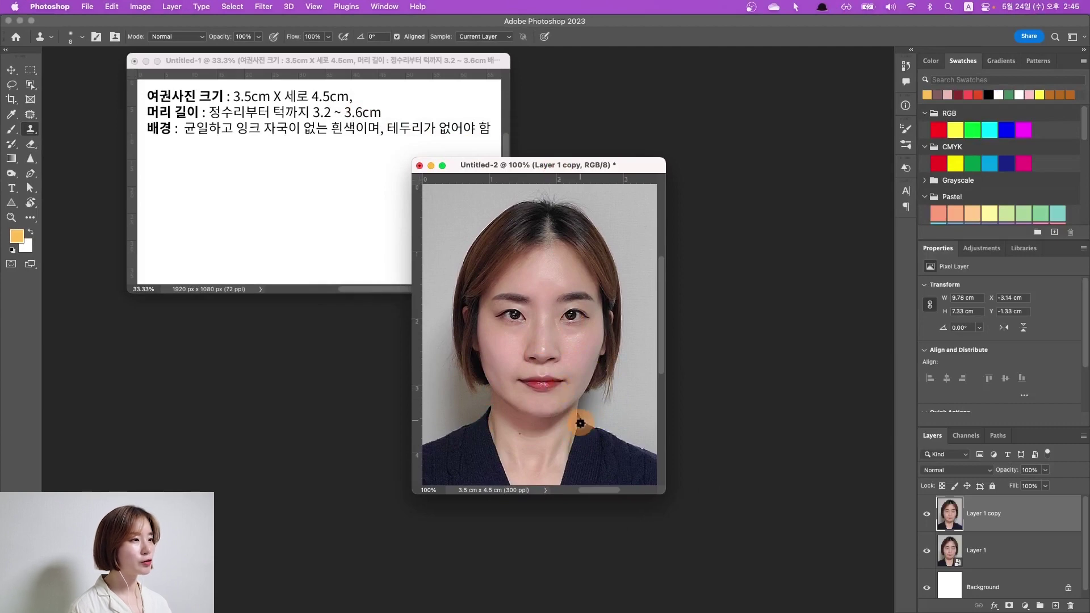
Step: In Liquify, use the Forward Warp Tool to nudge the neck and collar edge
{"action": "left_click", "coordinate": [263, 6]}
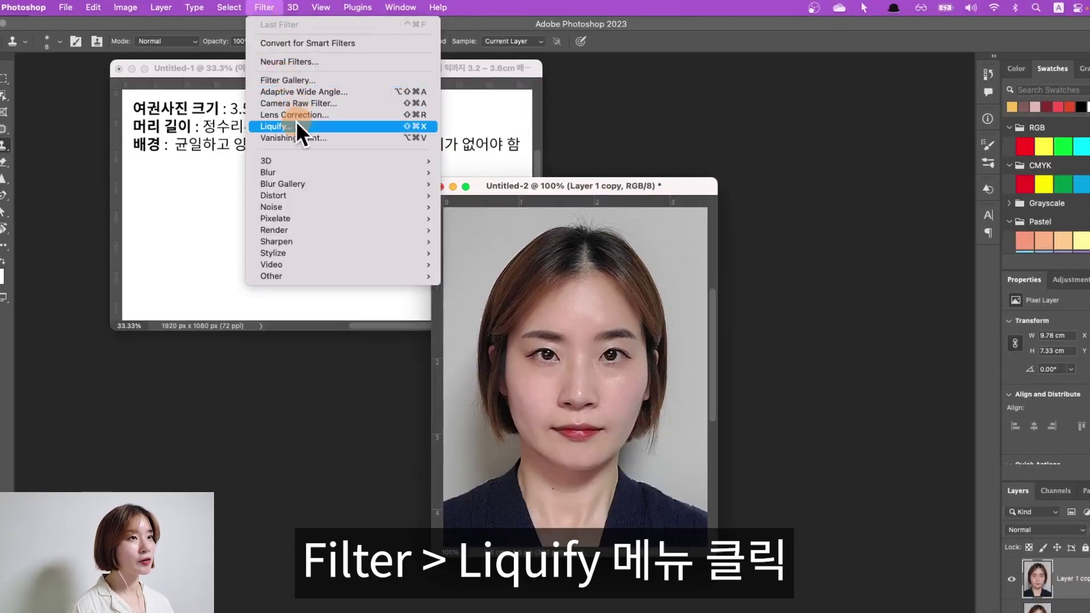
{"action": "left_click", "coordinate": [292, 126]}
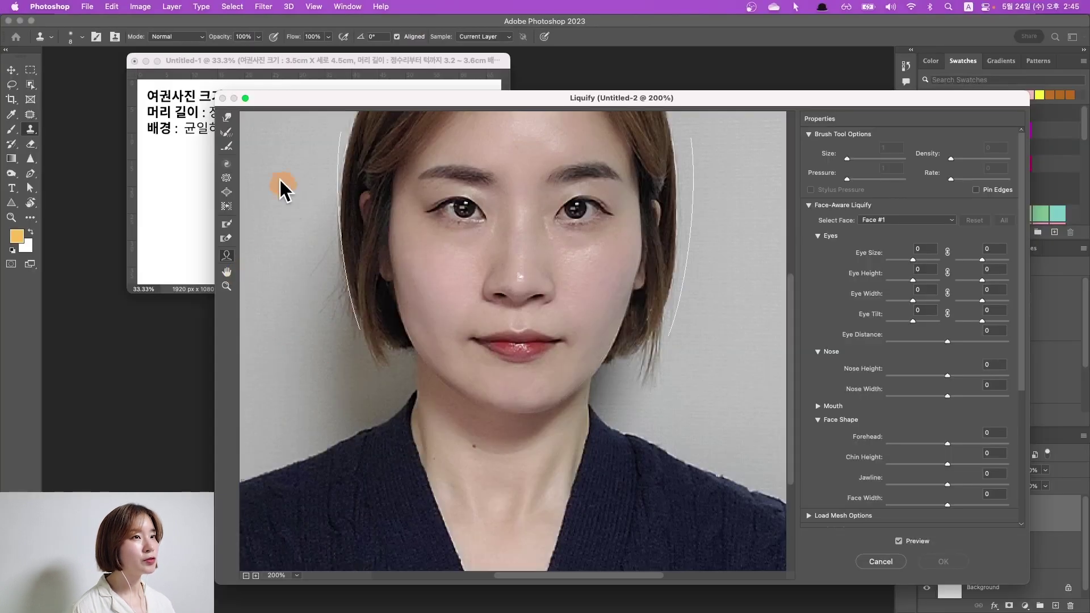
{"action": "left_click", "coordinate": [227, 118]}
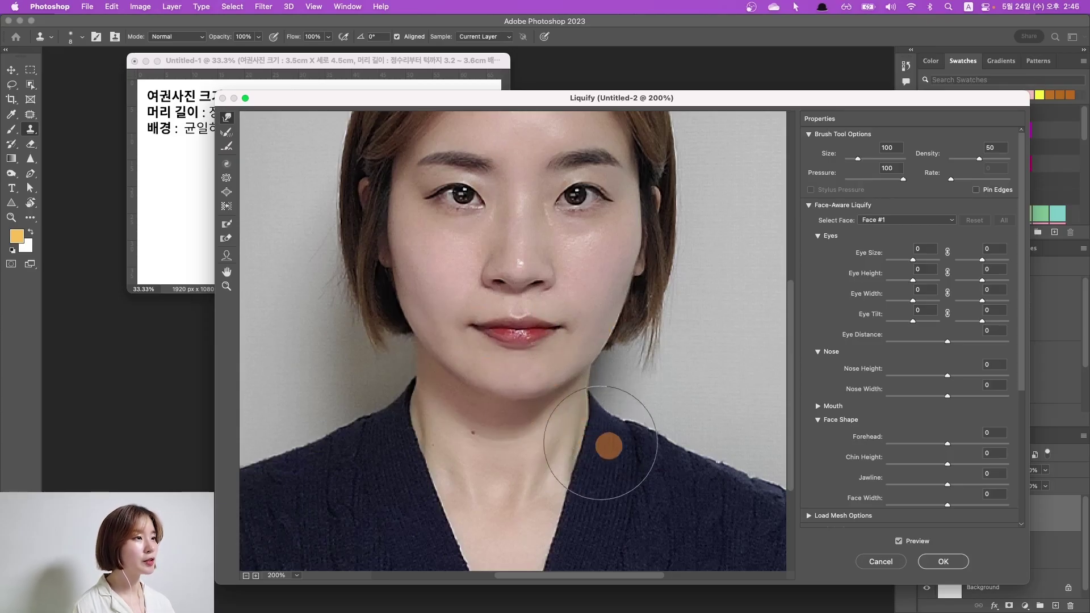
{"action": "left_click_drag", "start_coordinate": [569, 442], "coordinate": [601, 462]}
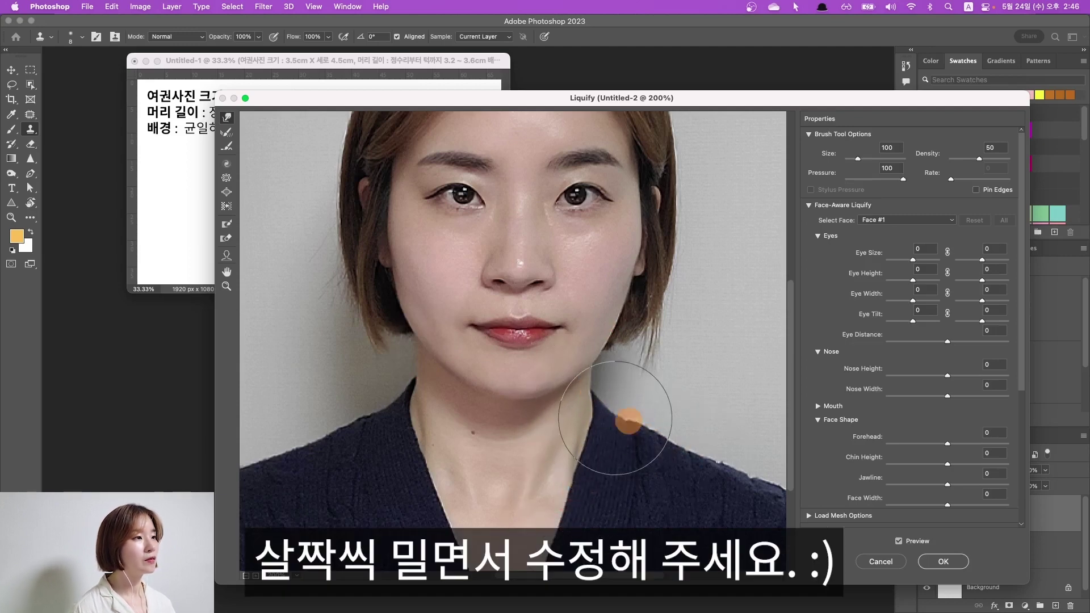
Step: Enlarge the warp brush, push the cheek and jawline inward, and apply Liquify
{"action": "key", "text": "ctrl+space"}
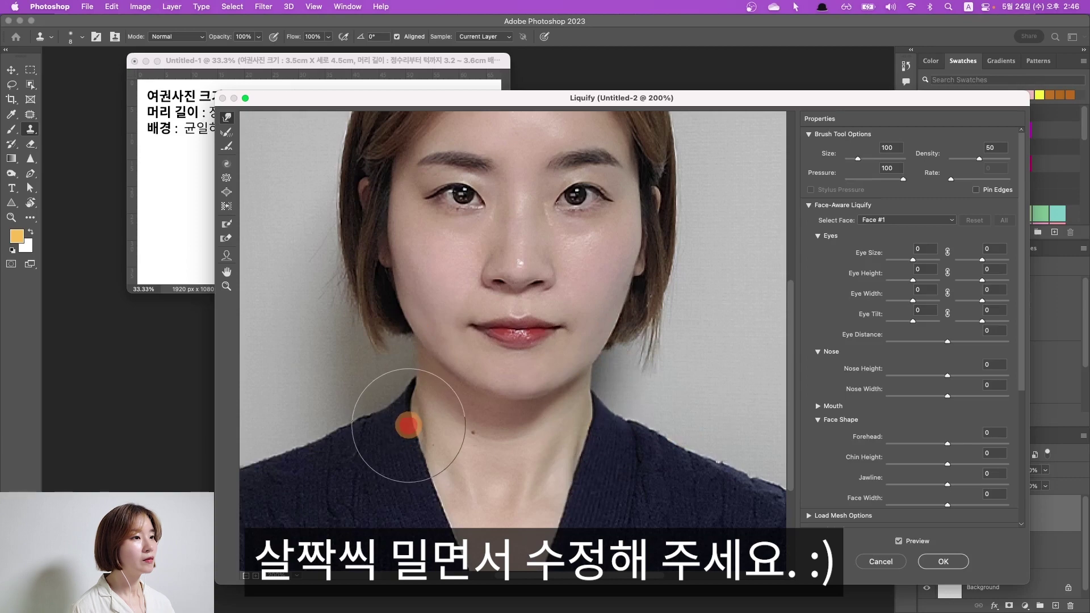
{"action": "key", "text": "bracketleft"}
{"action": "key", "text": "bracketleft"}
{"action": "key", "text": "bracketleft"}
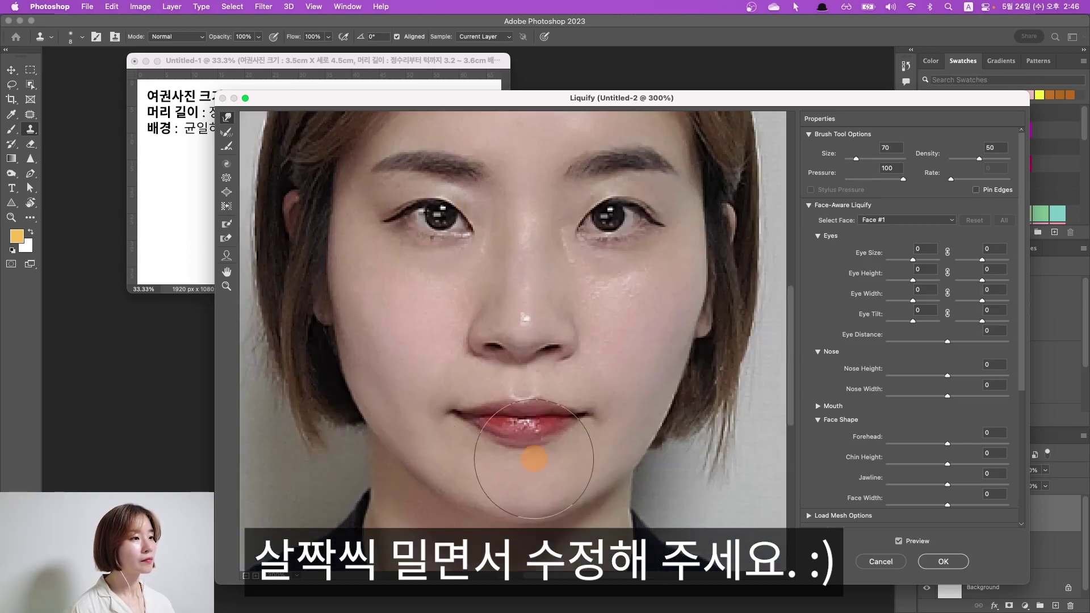
{"action": "key", "text": "super+minus"}
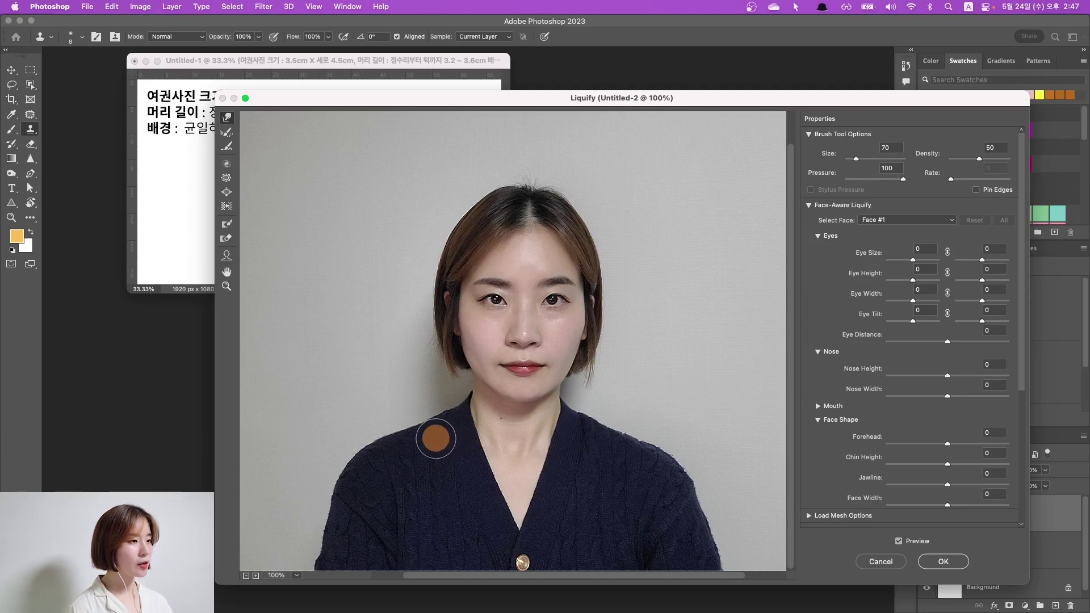
{"action": "key", "text": "super+plus"}
{"action": "key", "text": "super+minus"}
{"action": "key", "text": "bracketright"}
{"action": "key", "text": "bracketright"}
{"action": "key", "text": "bracketright"}
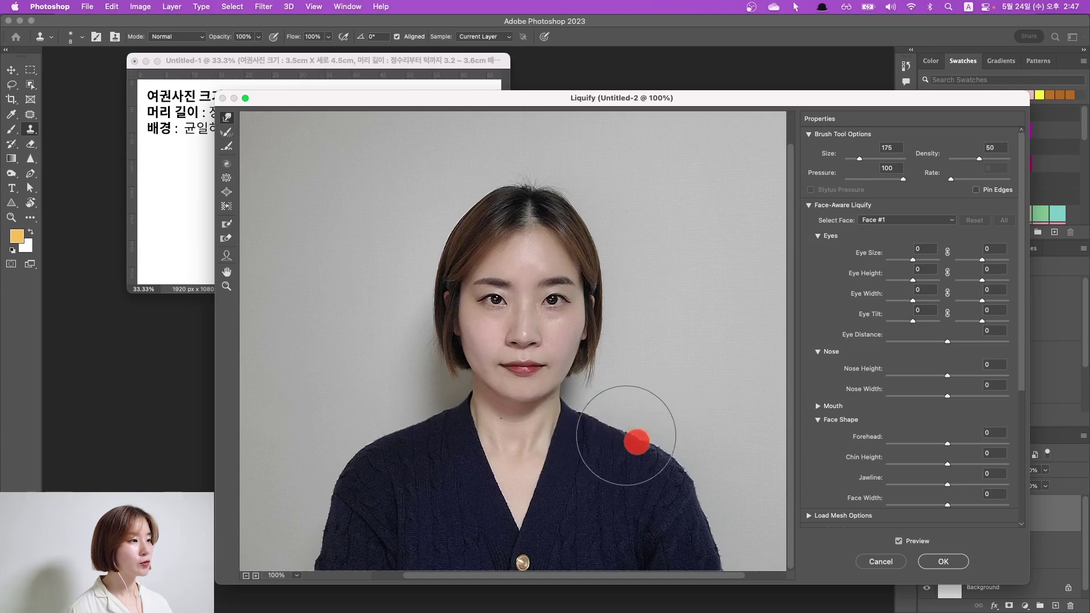
{"action": "left_click", "coordinate": [897, 540]}
{"action": "left_click", "coordinate": [898, 540]}
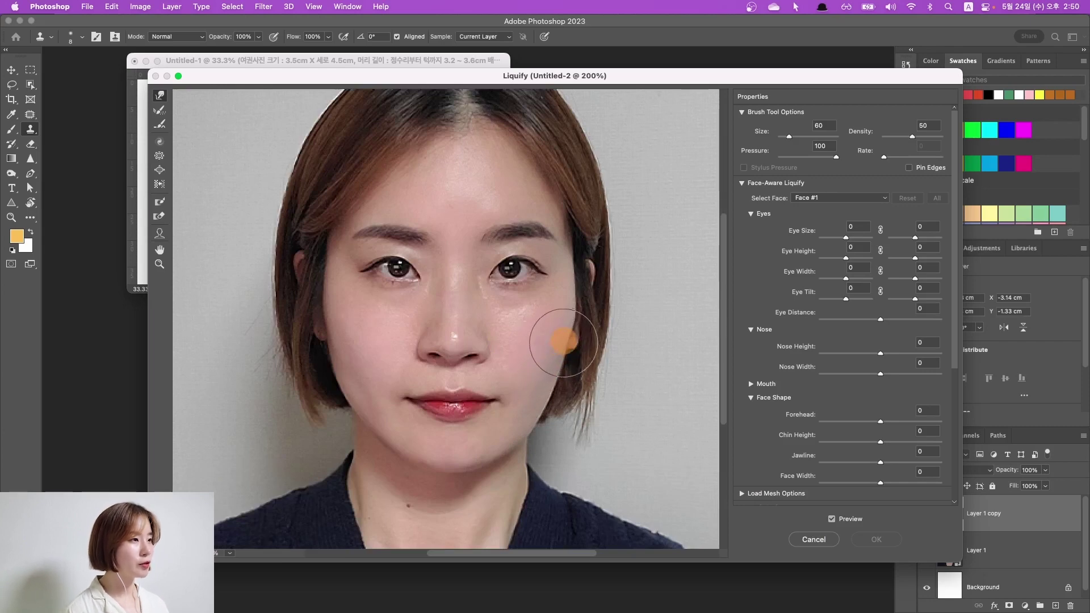
{"action": "key", "text": "bracketright"}
{"action": "key", "text": "bracketright"}
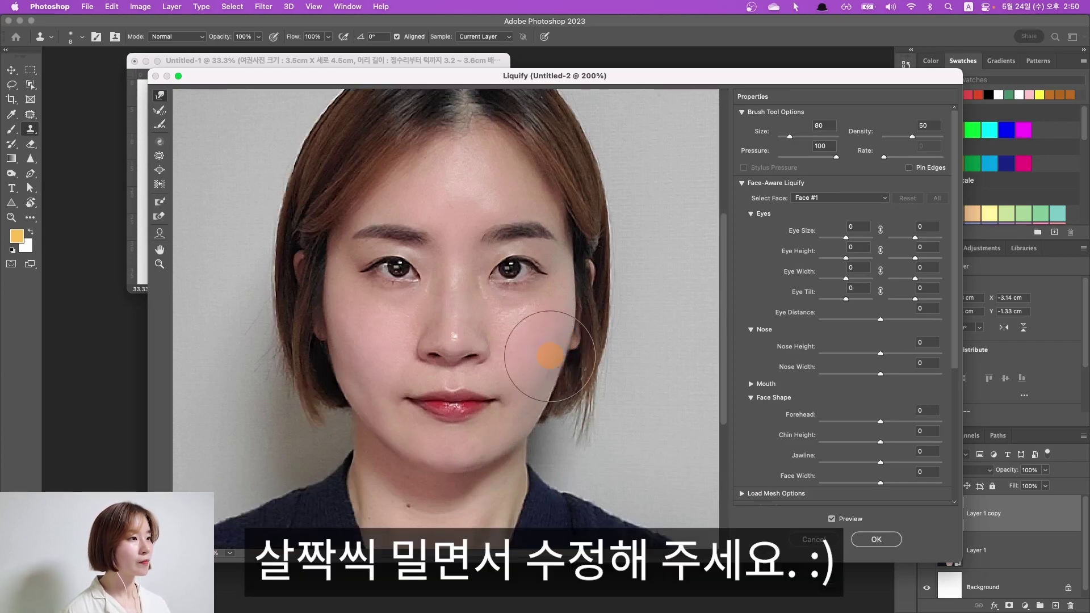
{"action": "left_click_drag", "start_coordinate": [547, 365], "coordinate": [547, 390]}
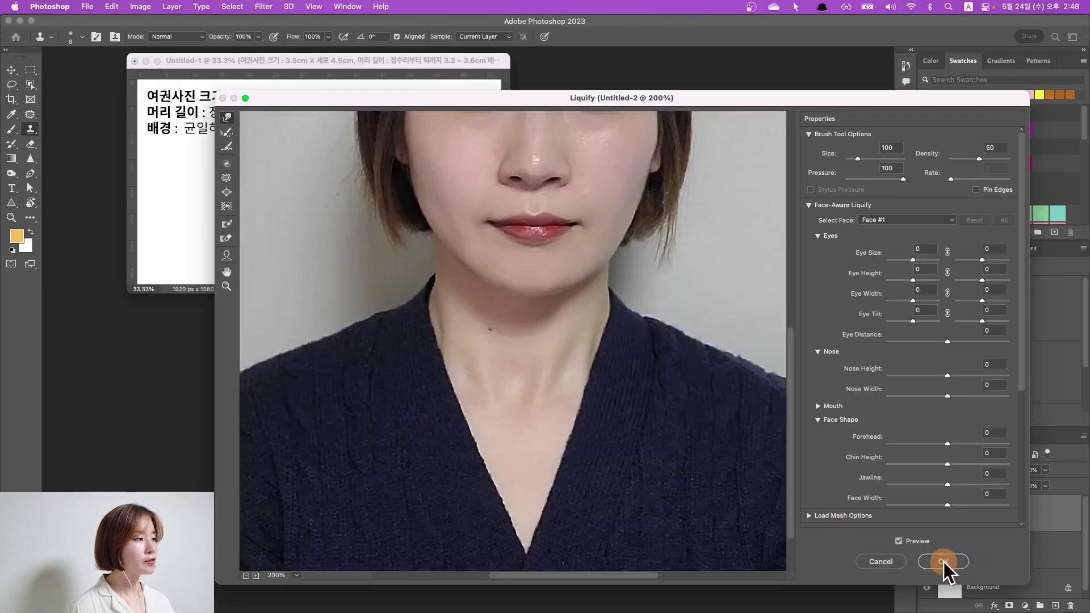
{"action": "left_click", "coordinate": [943, 562]}
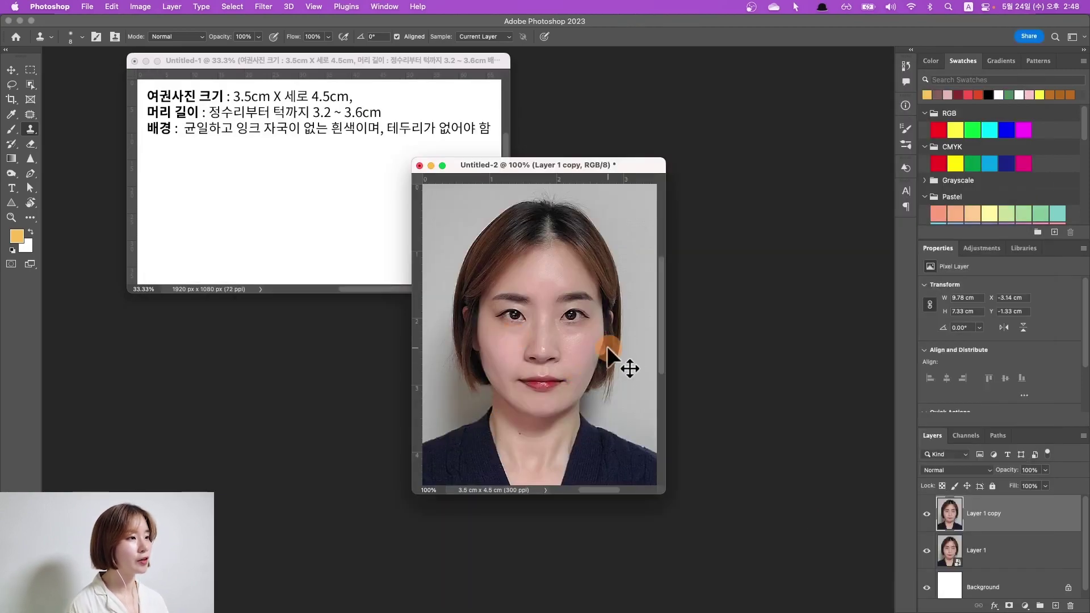
{"action": "left_click", "coordinate": [907, 67]}
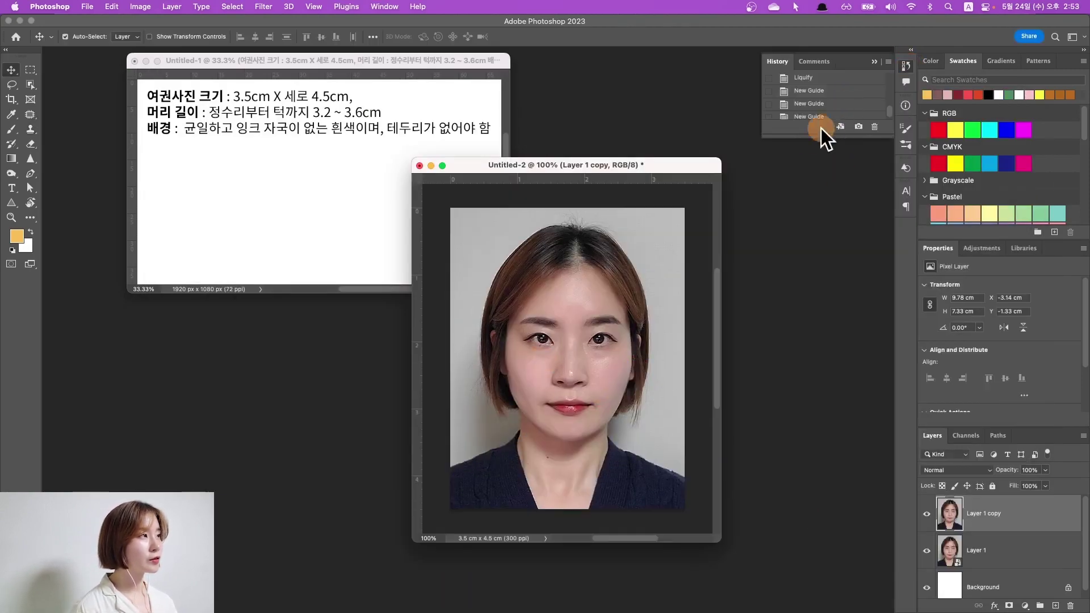
{"action": "left_click_drag", "start_coordinate": [812, 141], "coordinate": [812, 190]}
{"action": "left_click", "coordinate": [812, 101]}
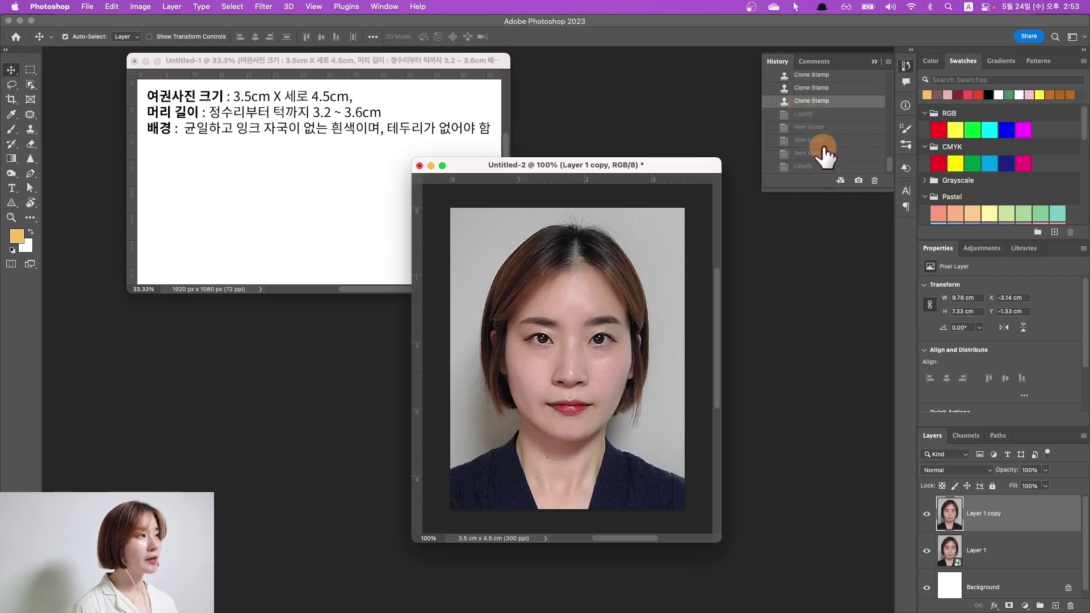
{"action": "left_click", "coordinate": [812, 167]}
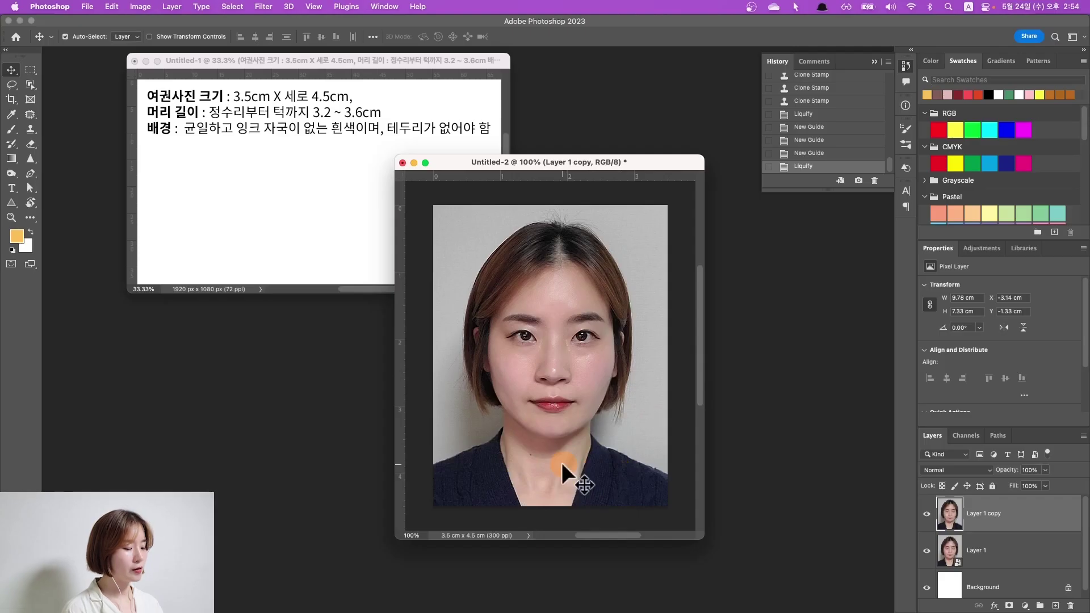
{"action": "key", "text": "super+plus"}
{"action": "right_click", "coordinate": [601, 492]}
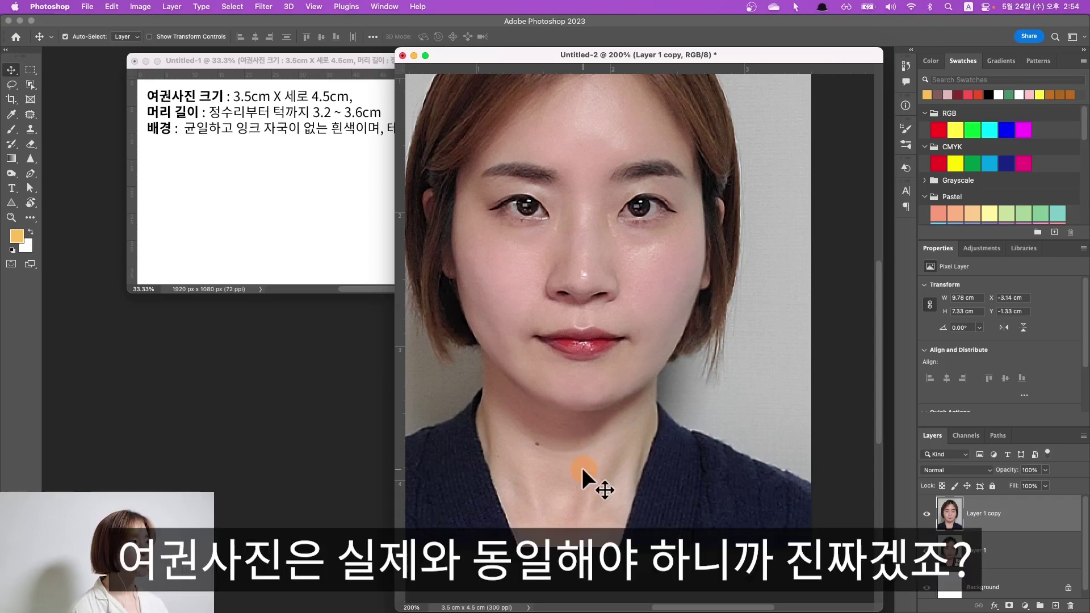
{"action": "scroll", "coordinate": [580, 464], "scroll_direction": "down", "scroll_amount": 3}
{"action": "scroll", "coordinate": [550, 442], "scroll_direction": "up", "scroll_amount": 1}
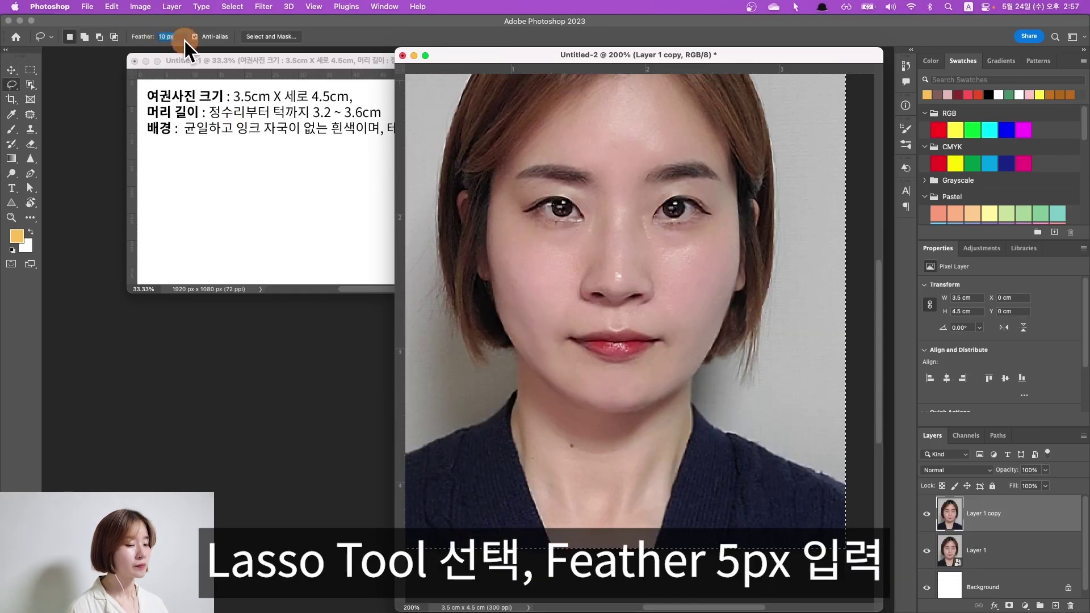
Step: Lasso the chin and neck with 5 px feather and copy it to a new layer
{"action": "type", "text": "5"}
{"action": "key", "text": "Return"}
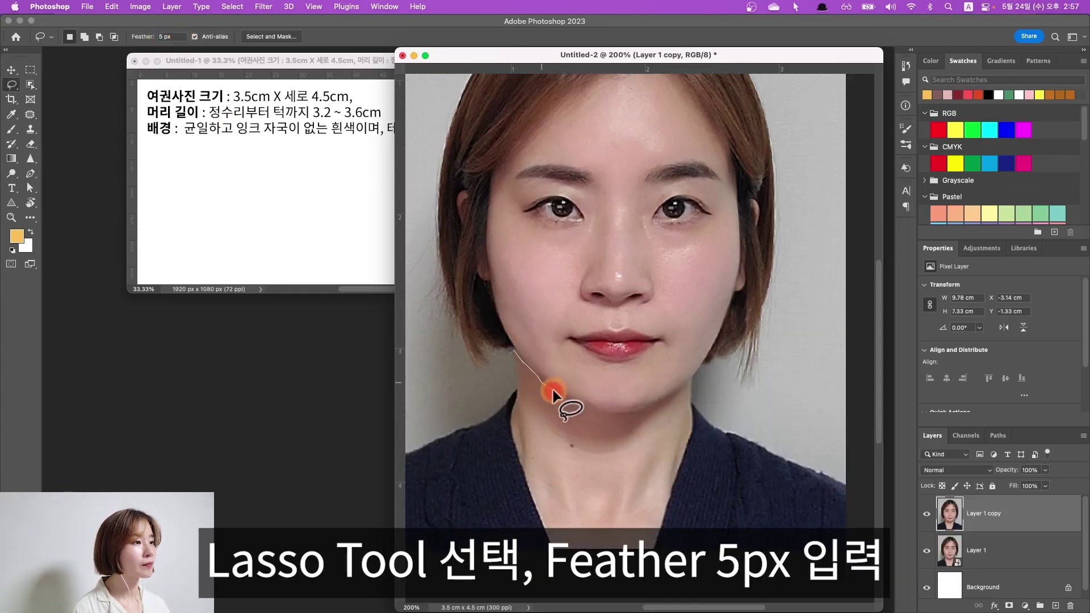
{"action": "left_click_drag", "start_coordinate": [659, 400], "coordinate": [547, 413]}
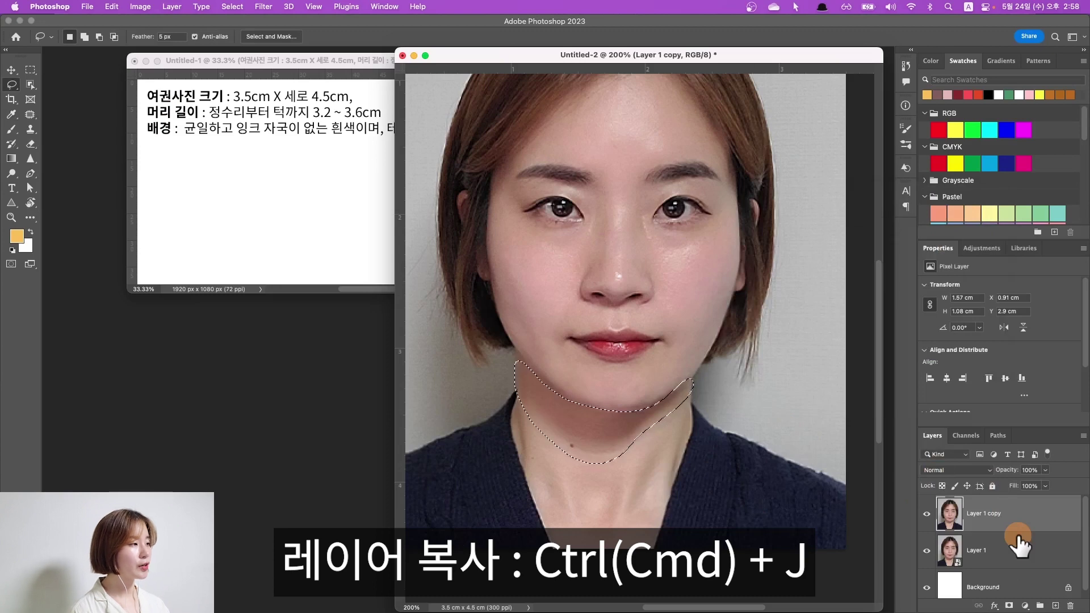
{"action": "key", "text": "super+j"}
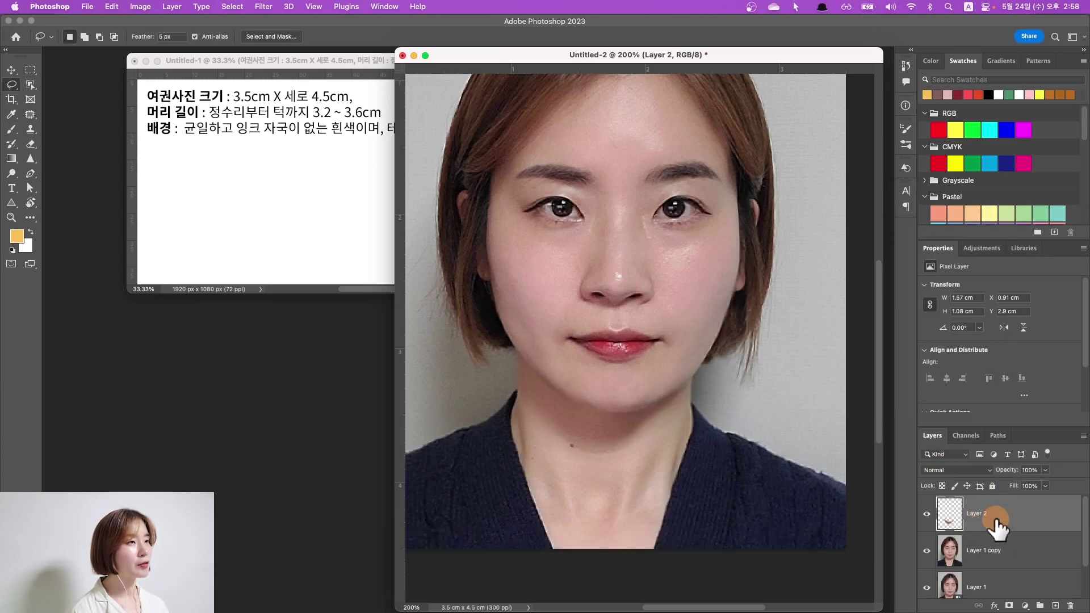
Step: Apply Hue/Saturation with Lightness +12 and Saturation -4 to the neck layer
{"action": "left_click", "coordinate": [141, 7]}
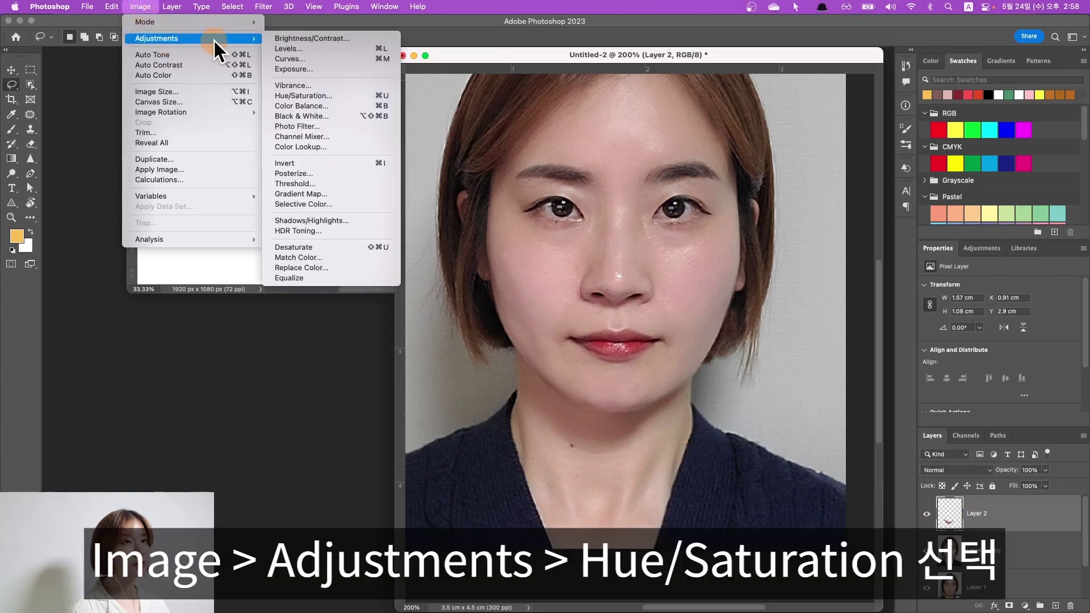
{"action": "mouse_move", "coordinate": [121, 25]}
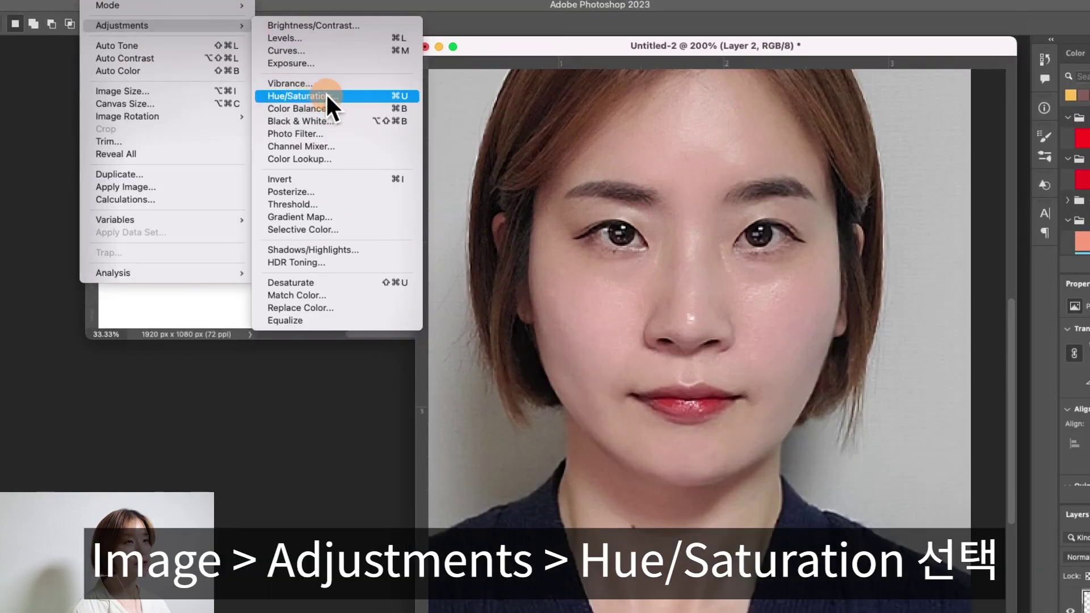
{"action": "left_click", "coordinate": [323, 95]}
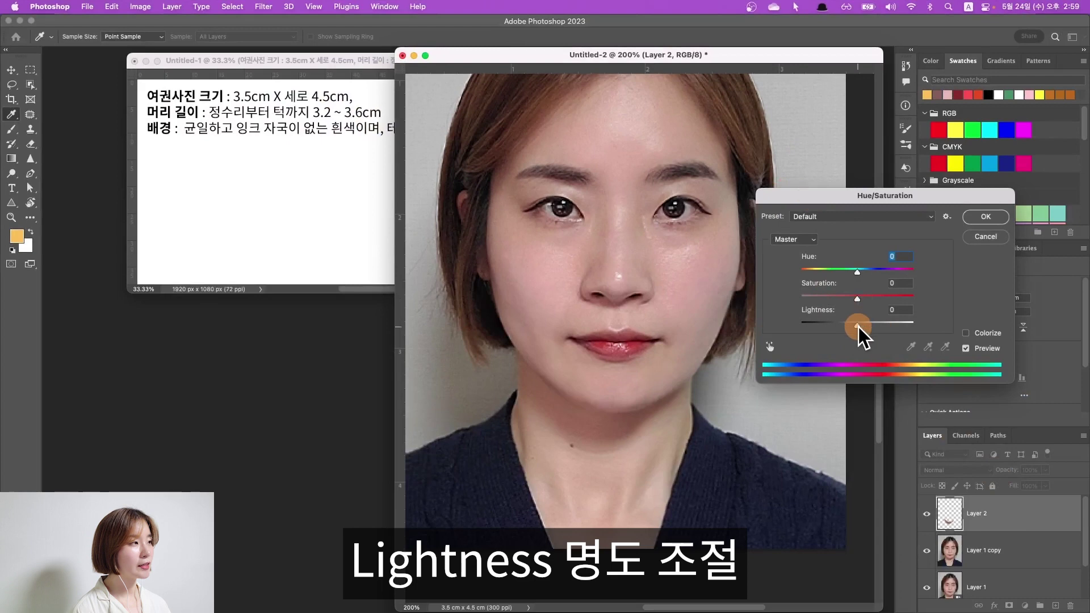
{"action": "left_click_drag", "start_coordinate": [859, 327], "coordinate": [853, 299]}
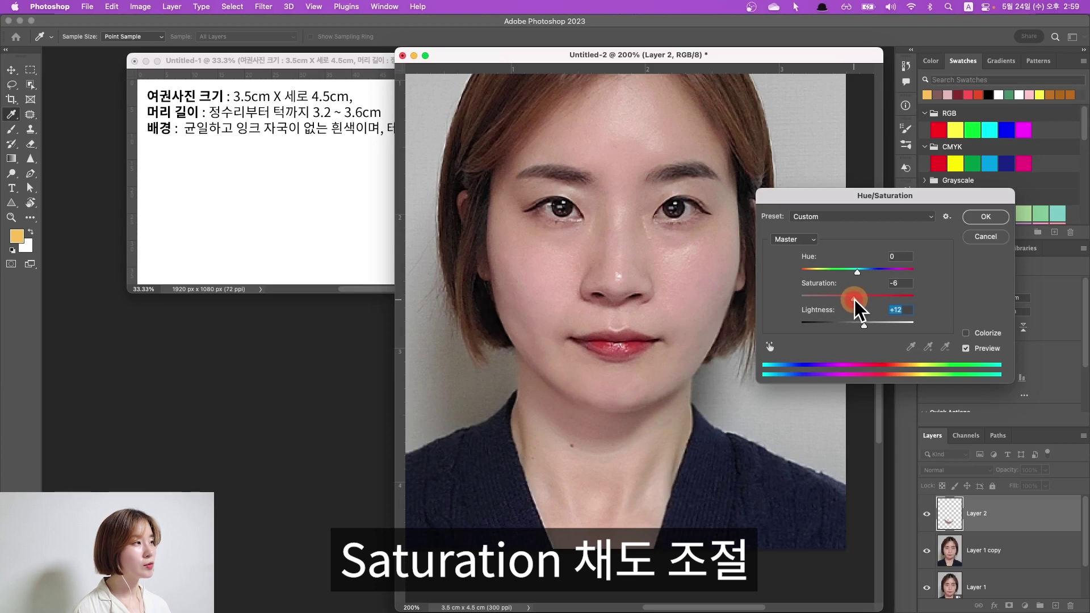
{"action": "left_click_drag", "start_coordinate": [854, 299], "coordinate": [854, 299]}
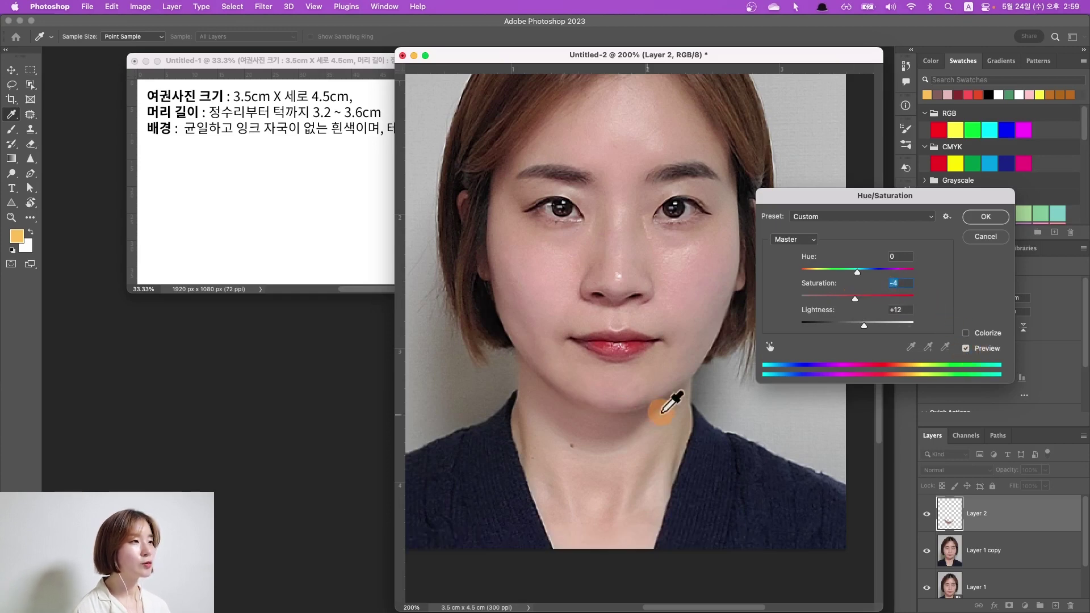
{"action": "left_click", "coordinate": [966, 351]}
{"action": "left_click", "coordinate": [966, 352]}
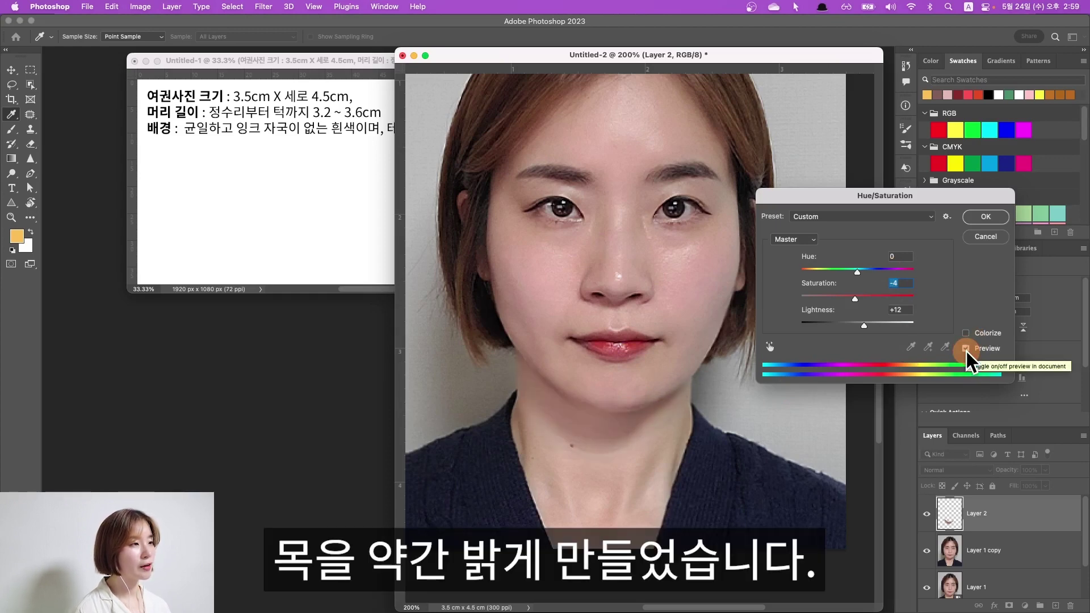
{"action": "left_click", "coordinate": [985, 217]}
{"action": "key", "text": "l"}
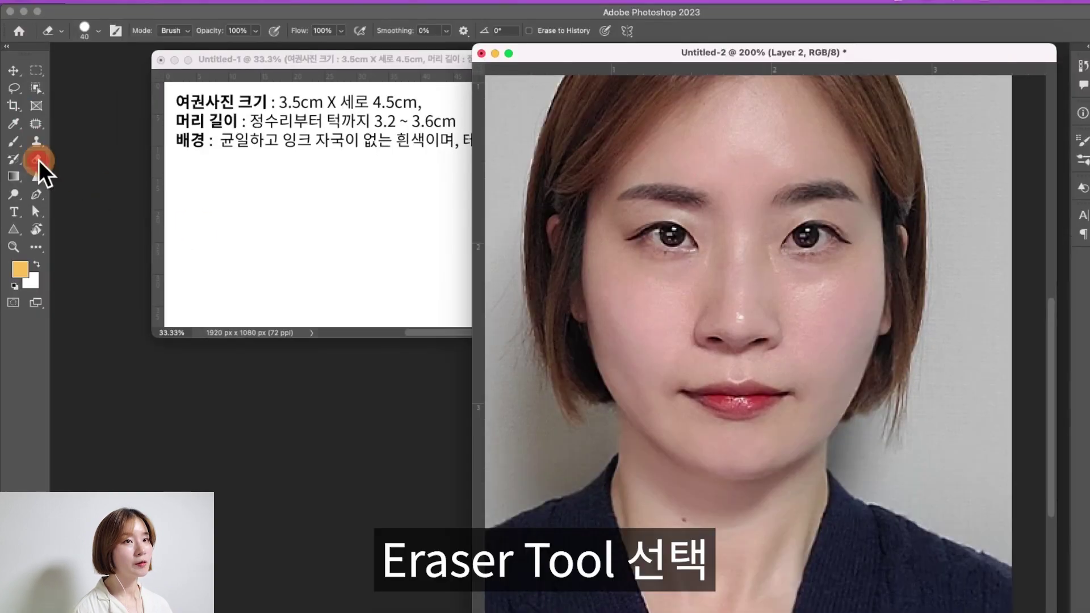
Step: Set up the plain Eraser with a Soft Round brush at about 30 px
{"action": "left_click", "coordinate": [31, 144]}
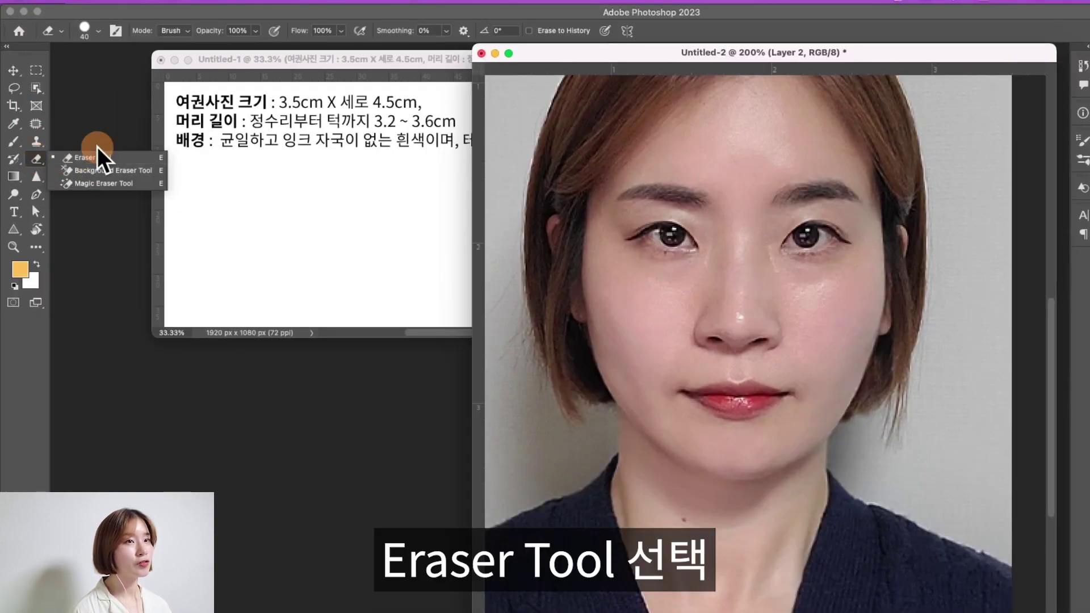
{"action": "left_click", "coordinate": [85, 157]}
{"action": "right_click", "coordinate": [683, 369]}
{"action": "left_click", "coordinate": [755, 512]}
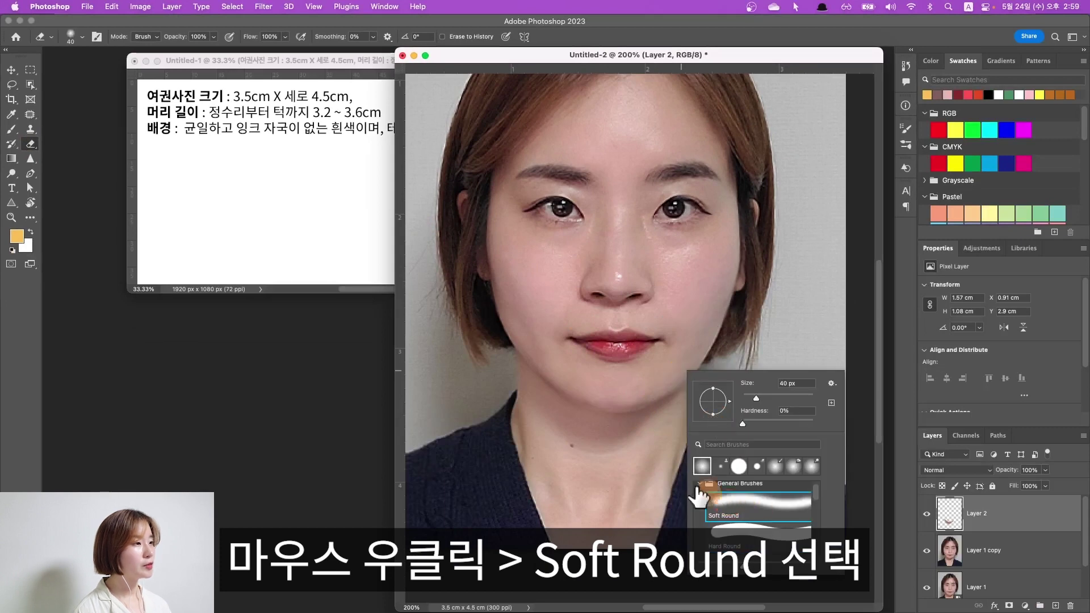
{"action": "key", "text": "Return"}
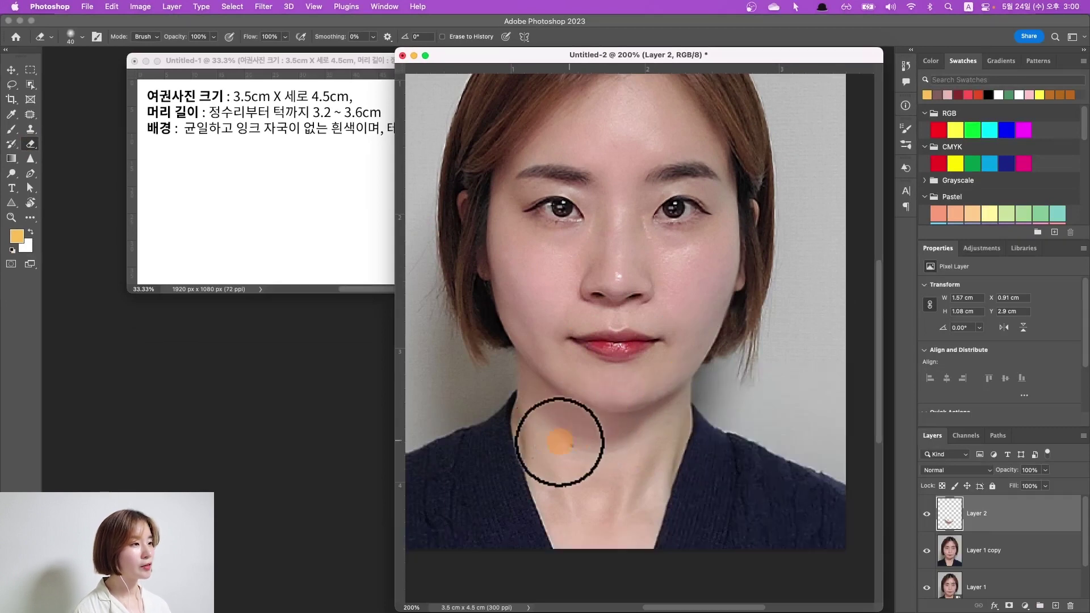
{"action": "key", "text": "bracketleft"}
{"action": "key", "text": "bracketleft"}
{"action": "key", "text": "bracketleft"}
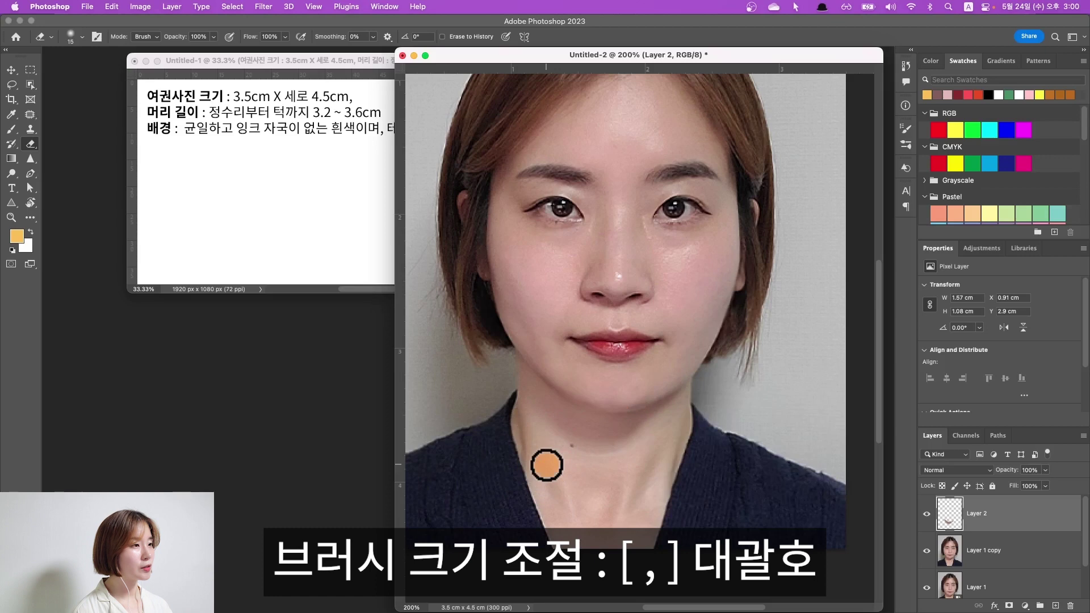
{"action": "key", "text": "bracketright"}
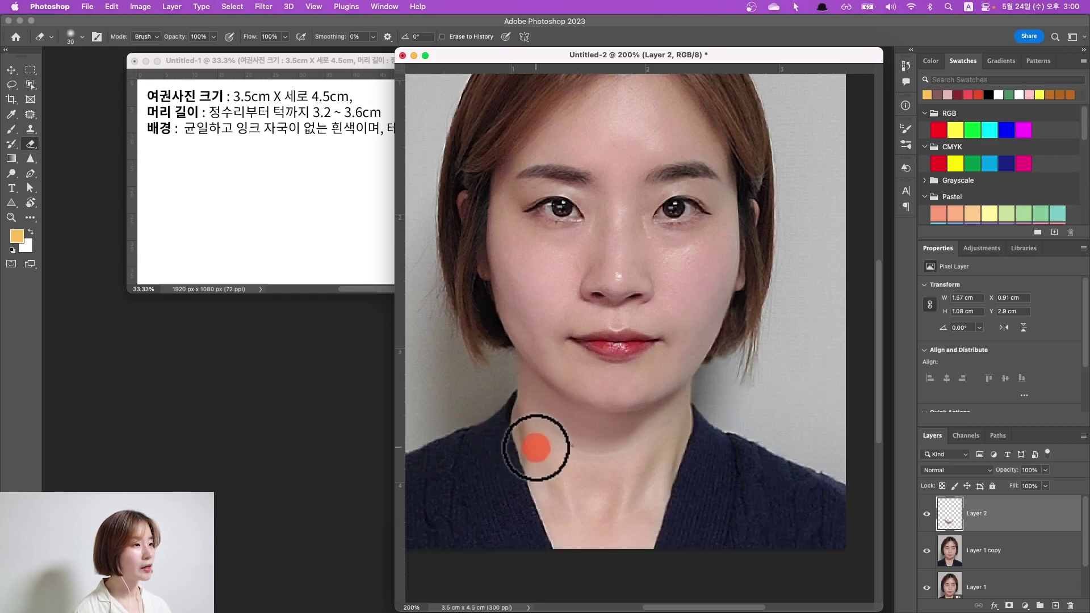
Step: Erase the brightened patch's edges along the neck and chin, toggling Layer 2 to compare
{"action": "mouse_move", "coordinate": [522, 445]}
{"action": "left_mouse_down"}
{"action": "mouse_move", "coordinate": [579, 473]}
{"action": "mouse_move", "coordinate": [600, 375]}
{"action": "left_mouse_up"}
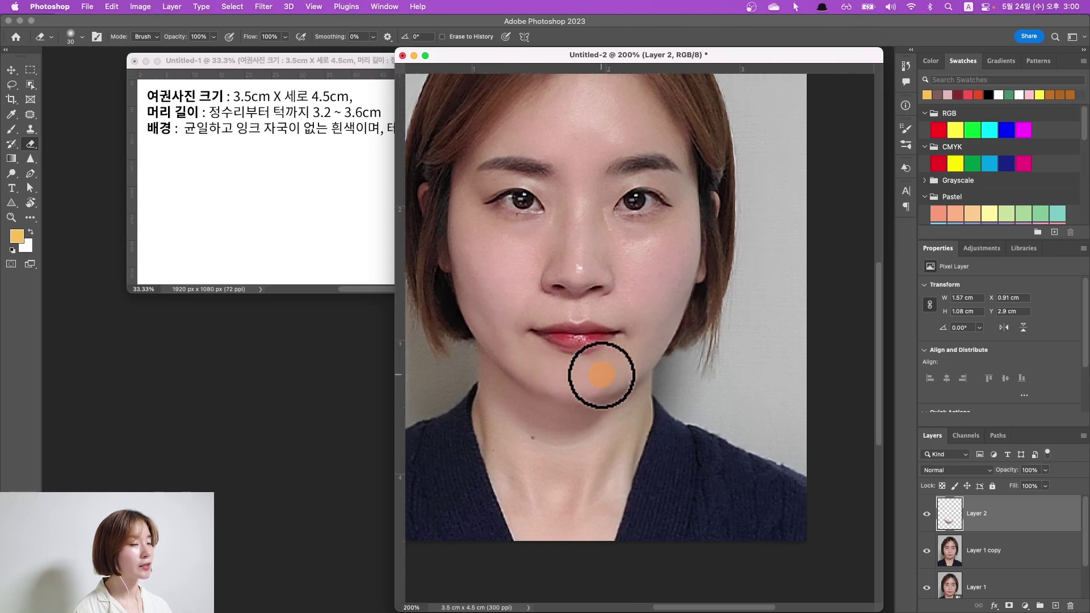
{"action": "left_click_drag", "start_coordinate": [601, 375], "coordinate": [604, 360]}
{"action": "left_click", "coordinate": [925, 512]}
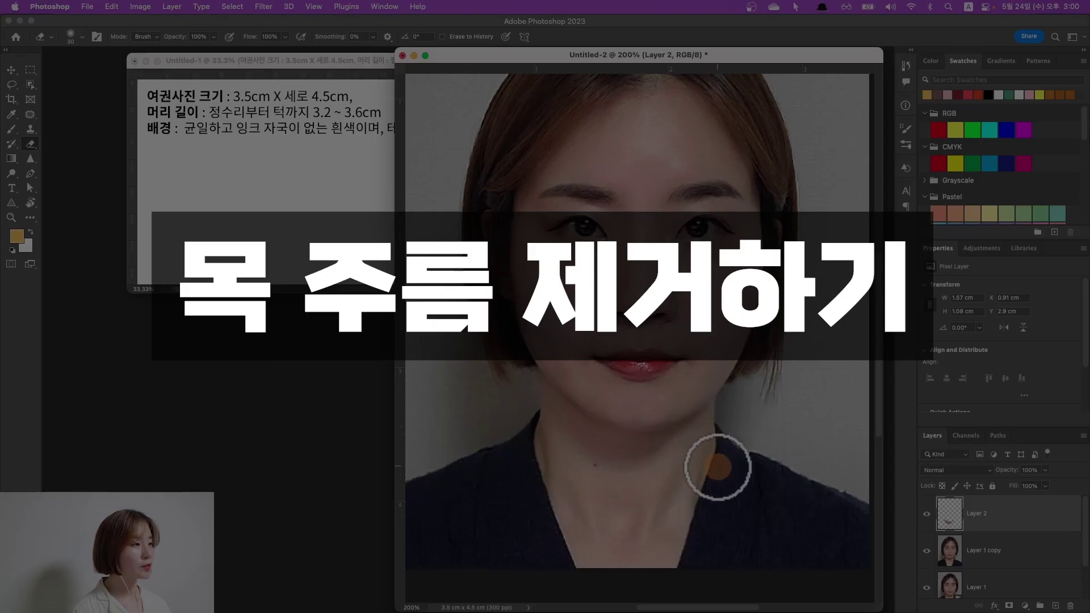
{"action": "mouse_move", "coordinate": [644, 505]}
{"action": "left_mouse_down"}
{"action": "mouse_move", "coordinate": [618, 450]}
{"action": "mouse_move", "coordinate": [656, 462]}
{"action": "mouse_move", "coordinate": [628, 467]}
{"action": "mouse_move", "coordinate": [652, 483]}
{"action": "mouse_move", "coordinate": [698, 480]}
{"action": "left_mouse_up"}
{"action": "scroll", "coordinate": [652, 483], "scroll_direction": "down", "scroll_amount": 2}
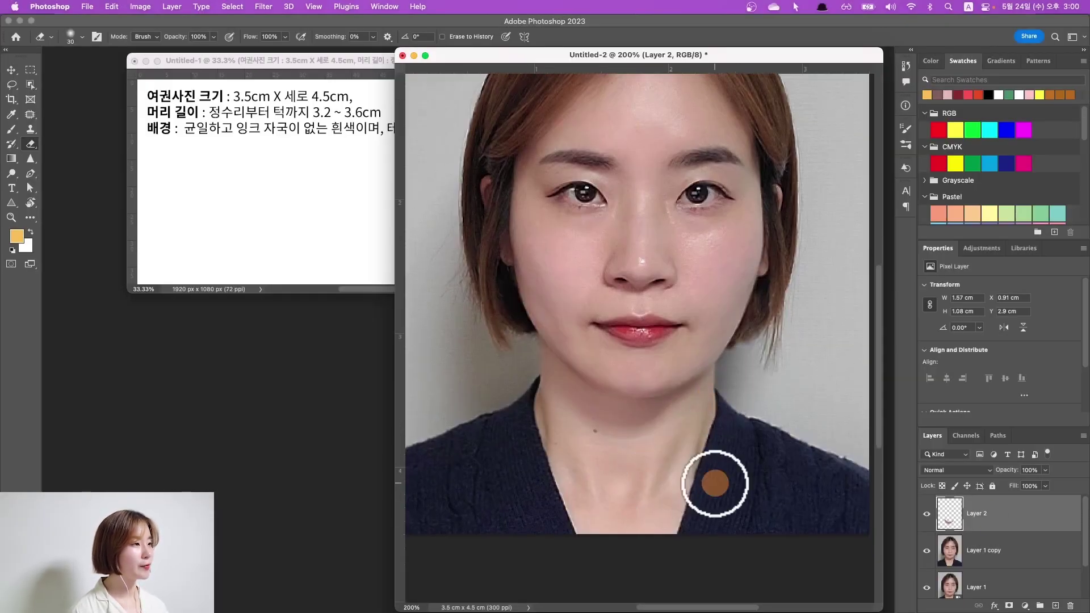
{"action": "left_click", "coordinate": [988, 517]}
{"action": "left_click", "coordinate": [926, 513]}
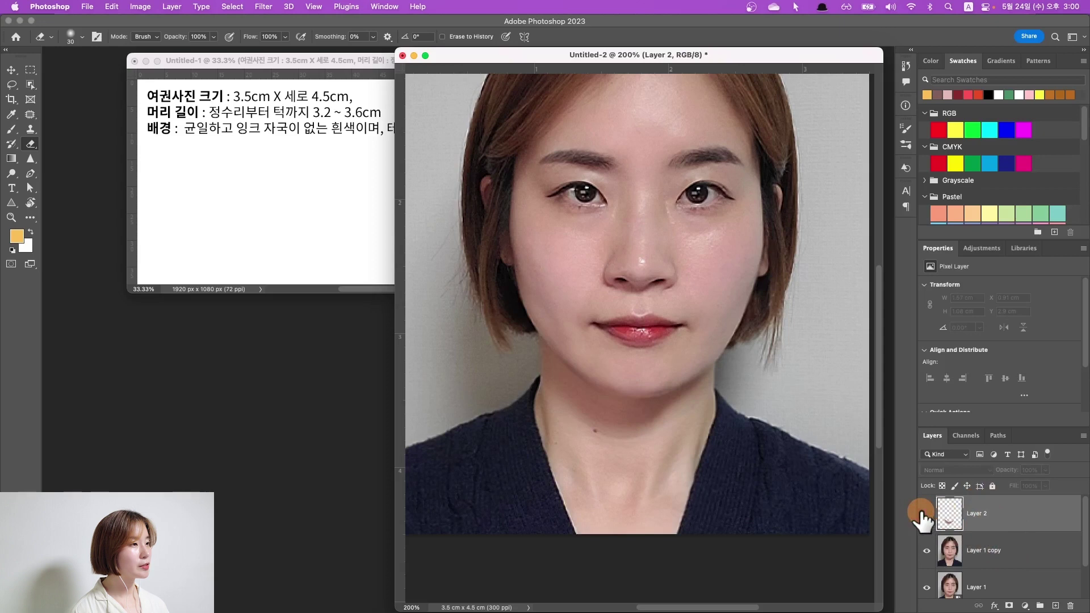
Step: Merge Layer 2 with Layer 1 copy into a single layer
{"action": "left_click", "coordinate": [986, 531]}
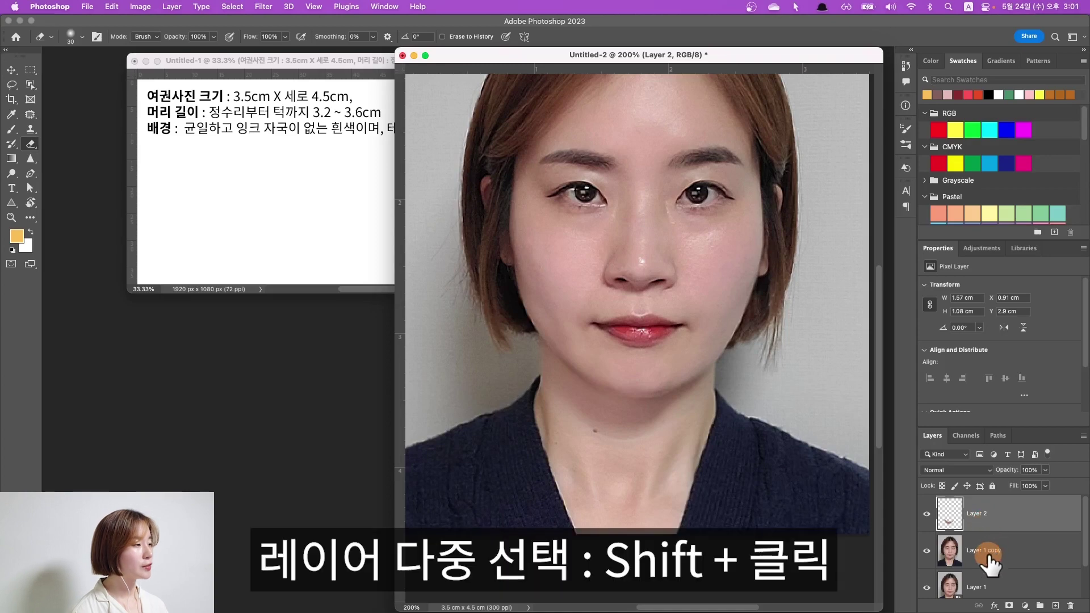
{"action": "left_click", "coordinate": [987, 552], "text": "shift"}
{"action": "right_click", "coordinate": [982, 513]}
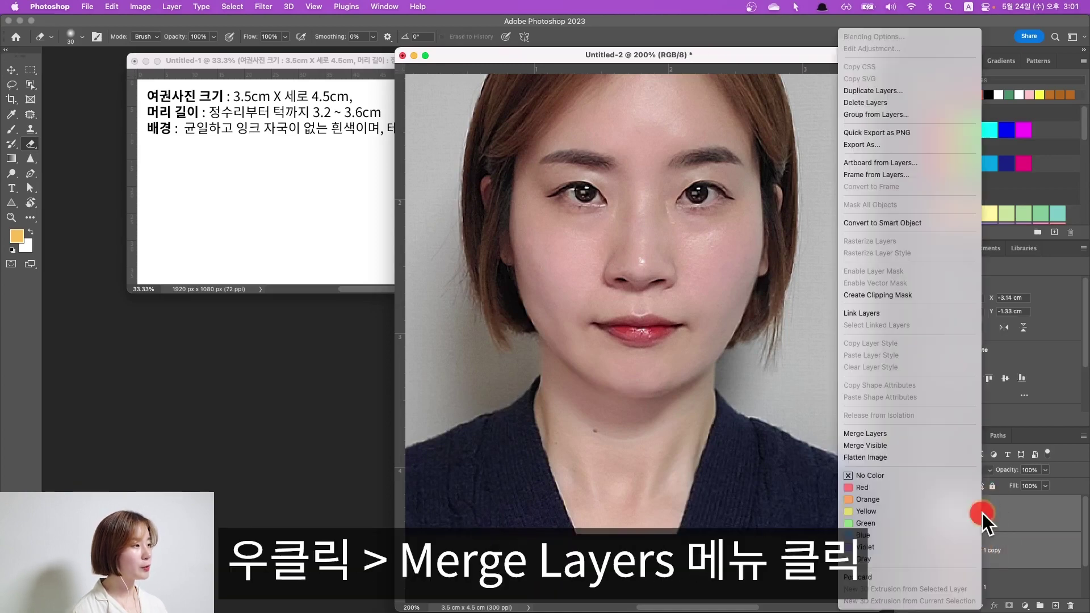
{"action": "left_click", "coordinate": [888, 435]}
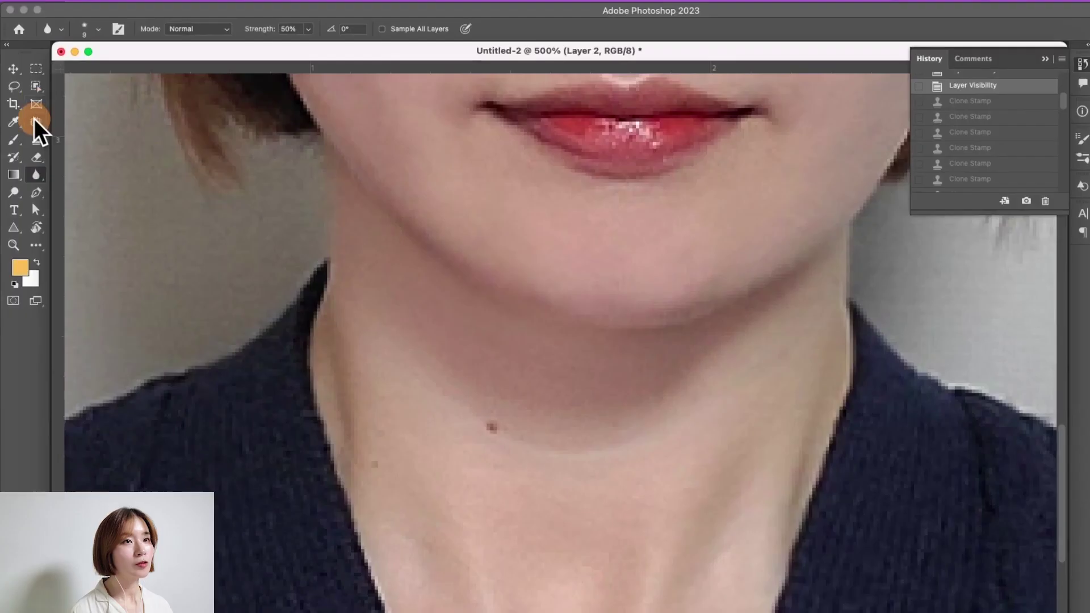
{"action": "left_click", "coordinate": [34, 119]}
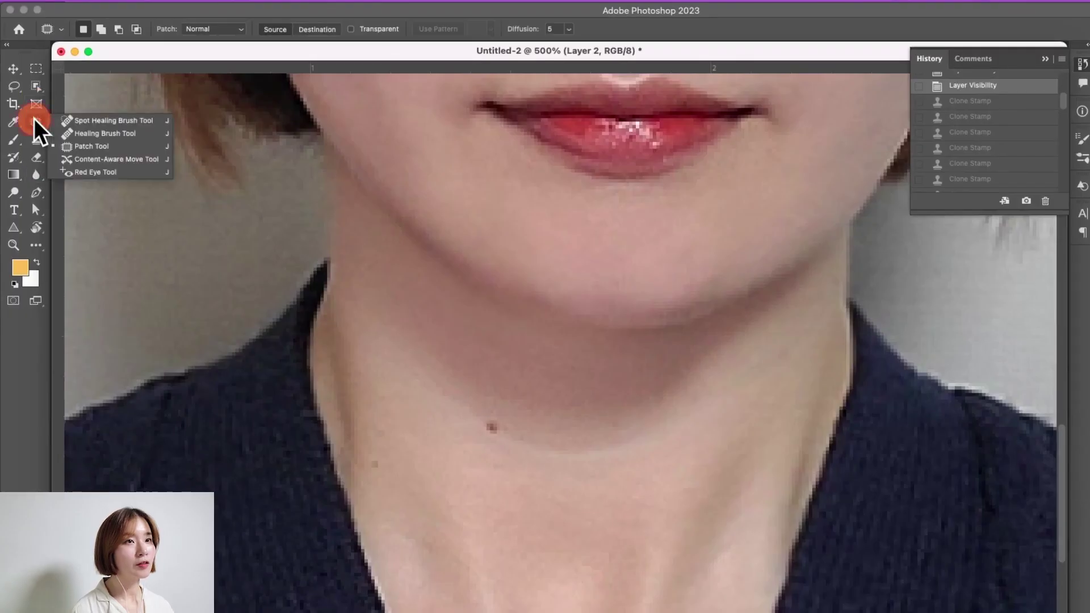
Step: Patch three neck wrinkles and lines with clean nearby skin, deselecting after each
{"action": "left_click", "coordinate": [94, 147]}
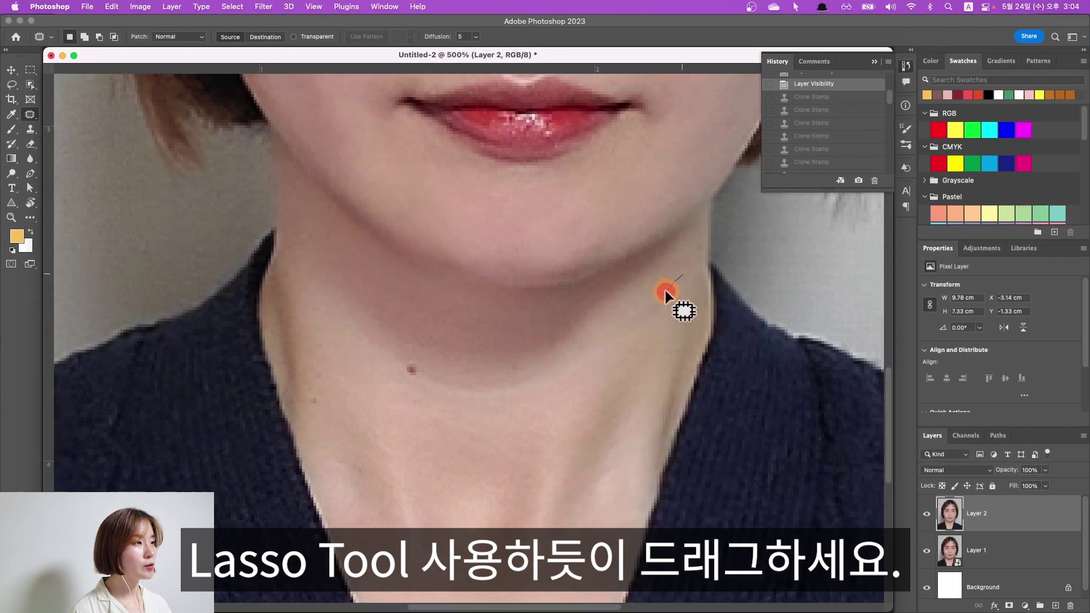
{"action": "left_click_drag", "start_coordinate": [689, 271], "coordinate": [680, 310]}
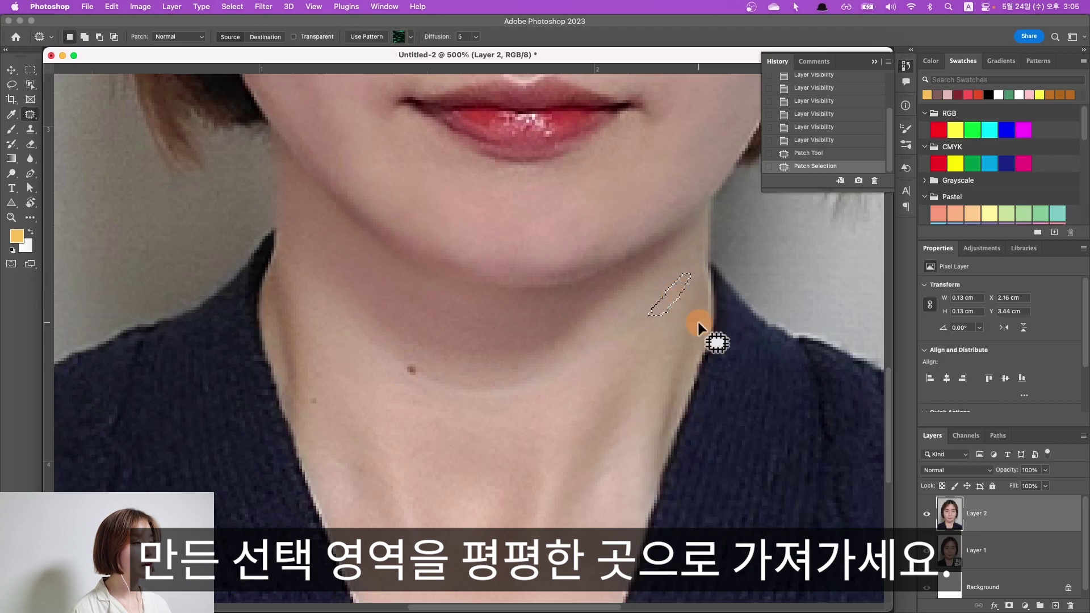
{"action": "left_click", "coordinate": [649, 344]}
{"action": "left_click_drag", "start_coordinate": [644, 315], "coordinate": [642, 336]}
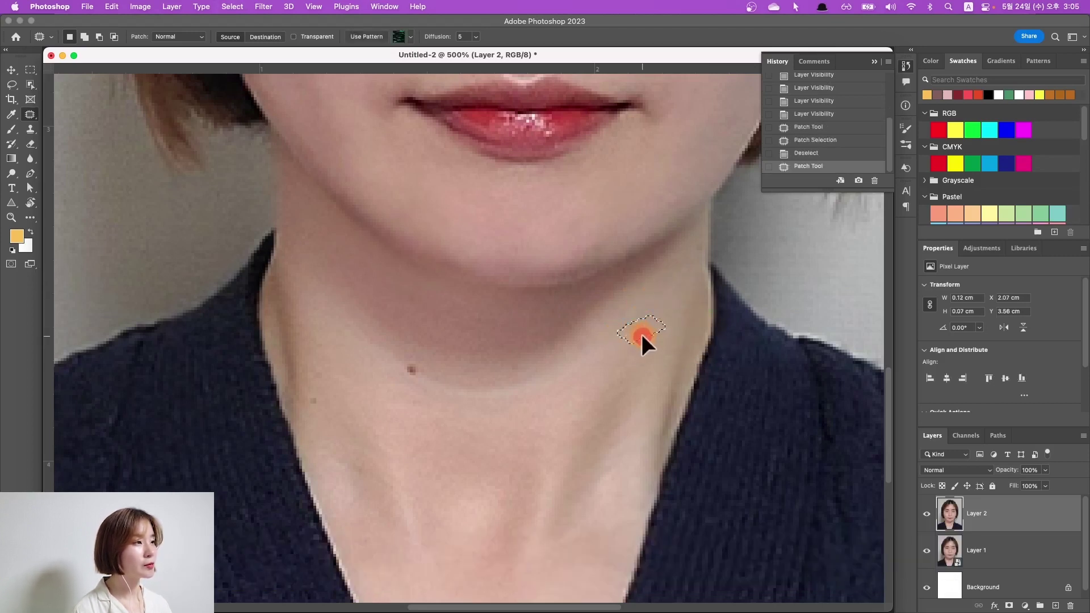
{"action": "left_click", "coordinate": [633, 353]}
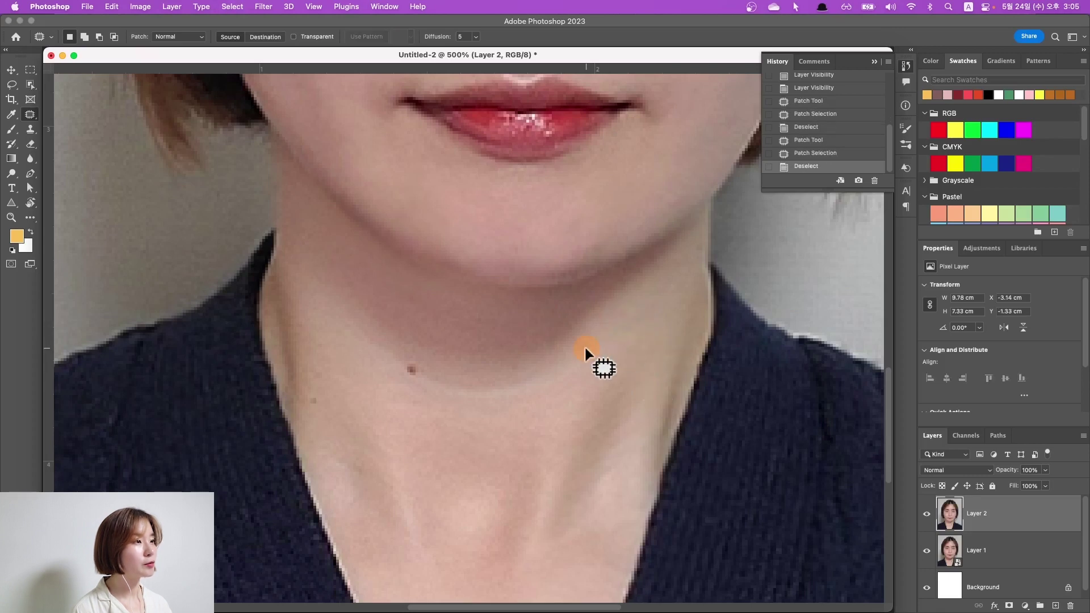
{"action": "mouse_move", "coordinate": [554, 356]}
{"action": "left_mouse_down"}
{"action": "mouse_move", "coordinate": [522, 383]}
{"action": "mouse_move", "coordinate": [548, 350]}
{"action": "left_mouse_up"}
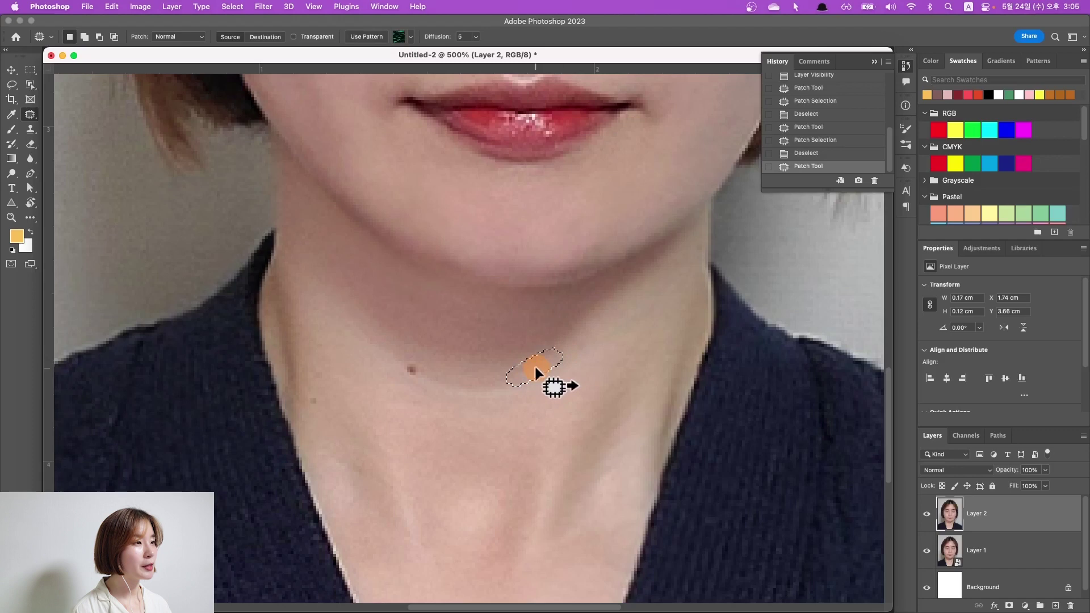
{"action": "left_click_drag", "start_coordinate": [557, 384], "coordinate": [607, 399]}
{"action": "key", "text": "ctrl+d"}
Step: Patch the remaining lower neck blemish with clean skin and check the result in History
{"action": "left_click_drag", "start_coordinate": [522, 379], "coordinate": [523, 382]}
{"action": "left_click_drag", "start_coordinate": [416, 381], "coordinate": [499, 384]}
{"action": "mouse_move", "coordinate": [383, 374]}
{"action": "left_mouse_down"}
{"action": "mouse_move", "coordinate": [342, 343]}
{"action": "mouse_move", "coordinate": [319, 366]}
{"action": "left_mouse_up"}
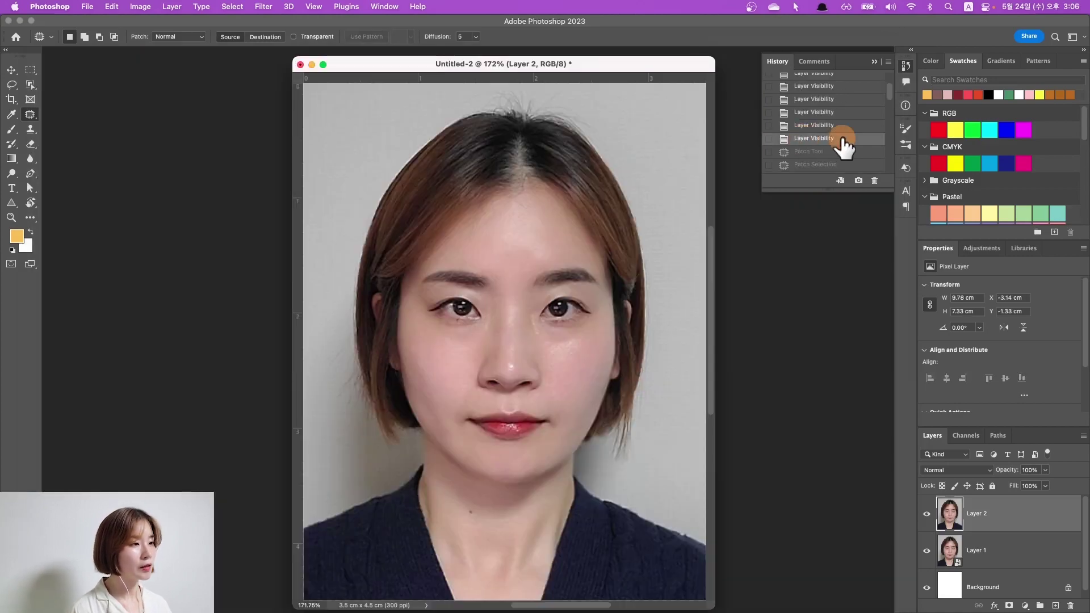
{"action": "scroll", "coordinate": [841, 141], "scroll_direction": "down", "scroll_amount": 10}
{"action": "left_click", "coordinate": [821, 157]}
{"action": "key", "text": "ctrl+d"}
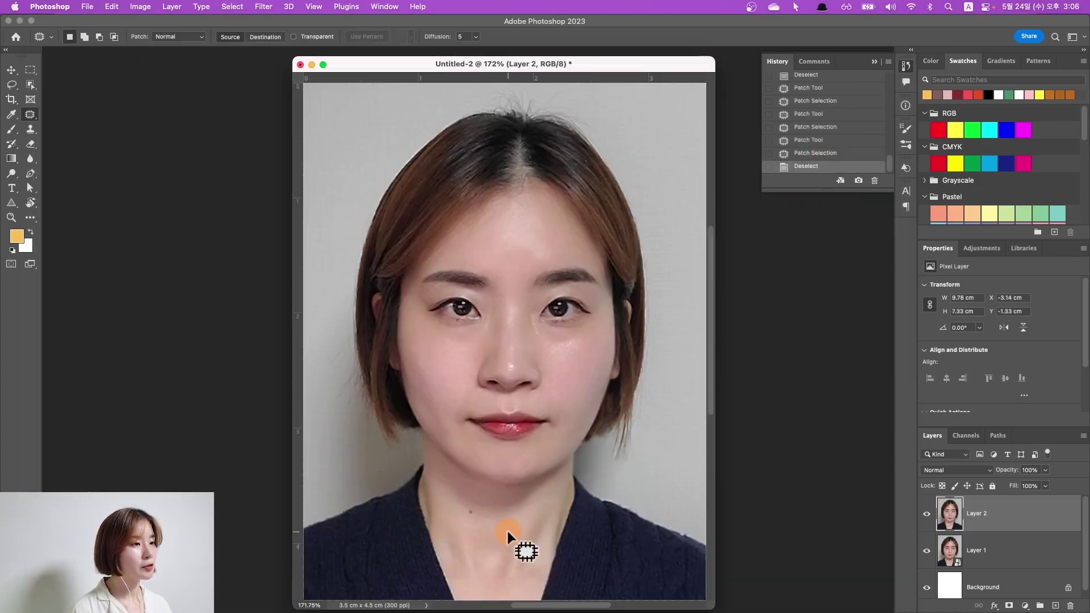
{"action": "scroll", "coordinate": [506, 529], "scroll_direction": "down", "scroll_amount": 1}
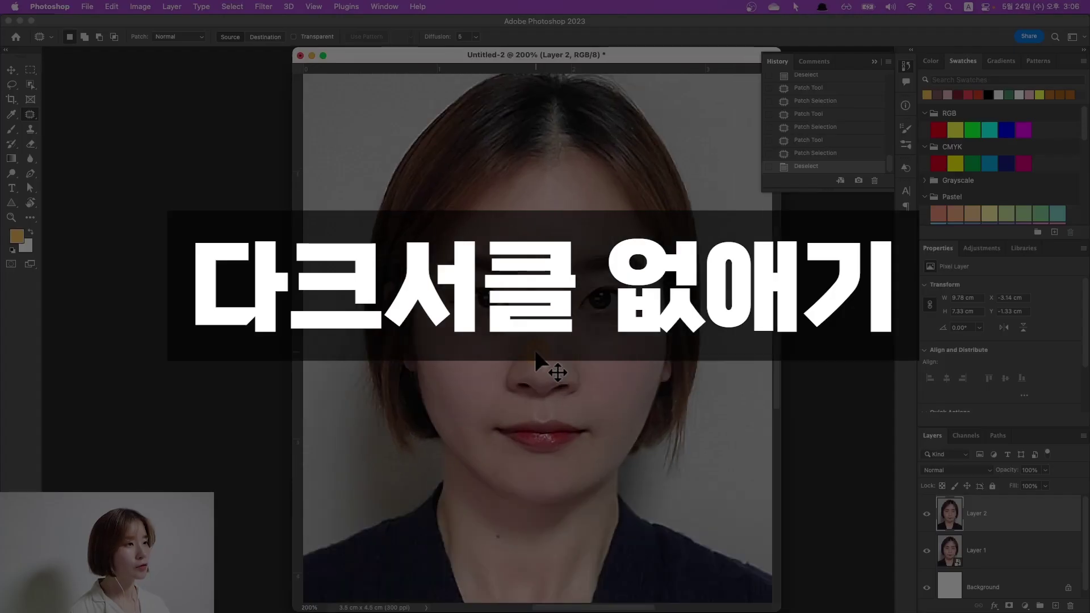
Step: Zoom in, undo the previous patch, and patch the left under-eye shadow with cheek skin
{"action": "key", "text": "ctrl+plus"}
{"action": "key", "text": "ctrl+plus"}
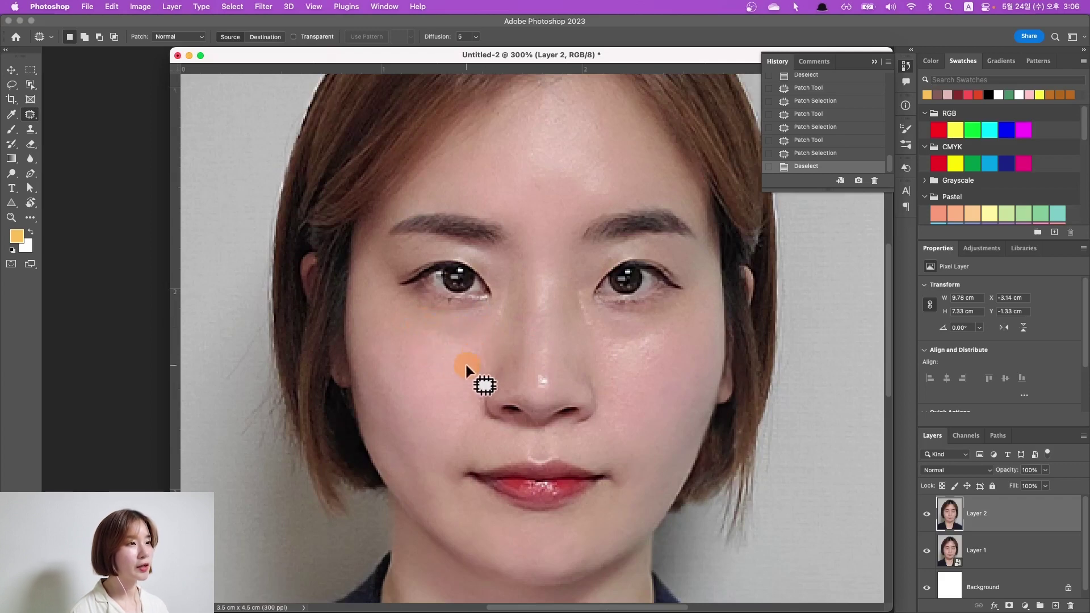
{"action": "key", "text": "ctrl+z"}
{"action": "key", "text": "ctrl+z"}
{"action": "key", "text": "ctrl+z"}
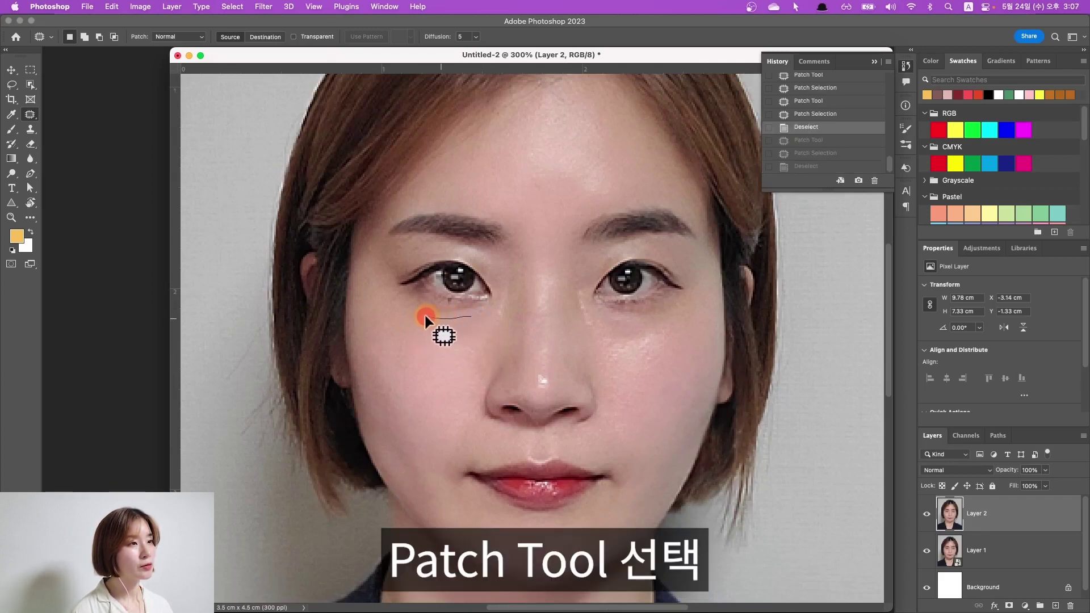
{"action": "mouse_move", "coordinate": [414, 345]}
{"action": "left_mouse_down"}
{"action": "mouse_move", "coordinate": [476, 328]}
{"action": "mouse_move", "coordinate": [445, 380]}
{"action": "left_mouse_up"}
{"action": "key", "text": "ctrl+d"}
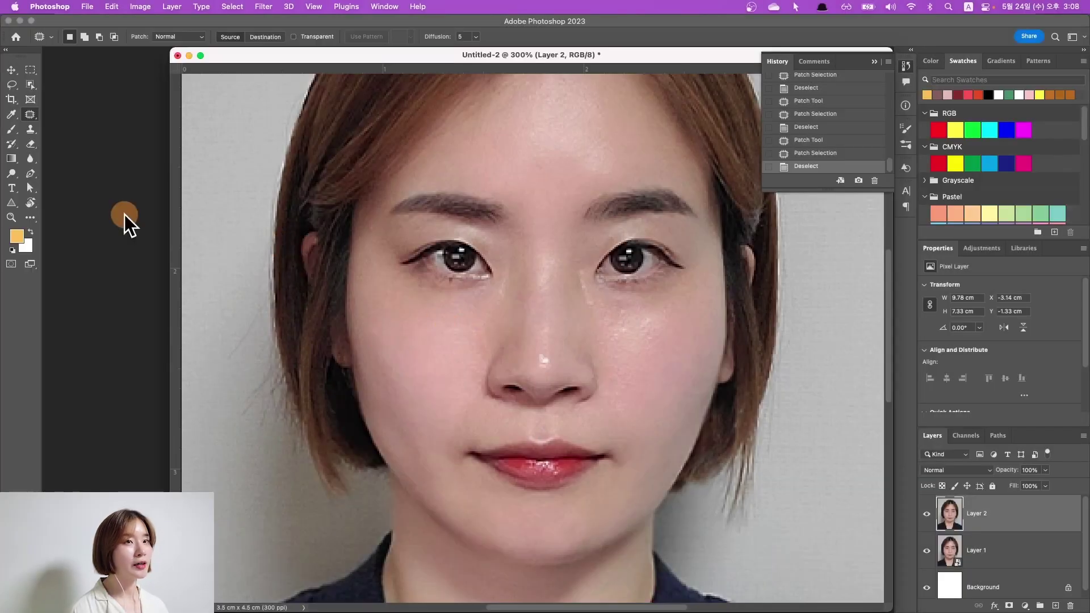
Step: Blur the skin on both cheeks and along the nose, adjusting the Blur Tool brush size
{"action": "right_click", "coordinate": [29, 157]}
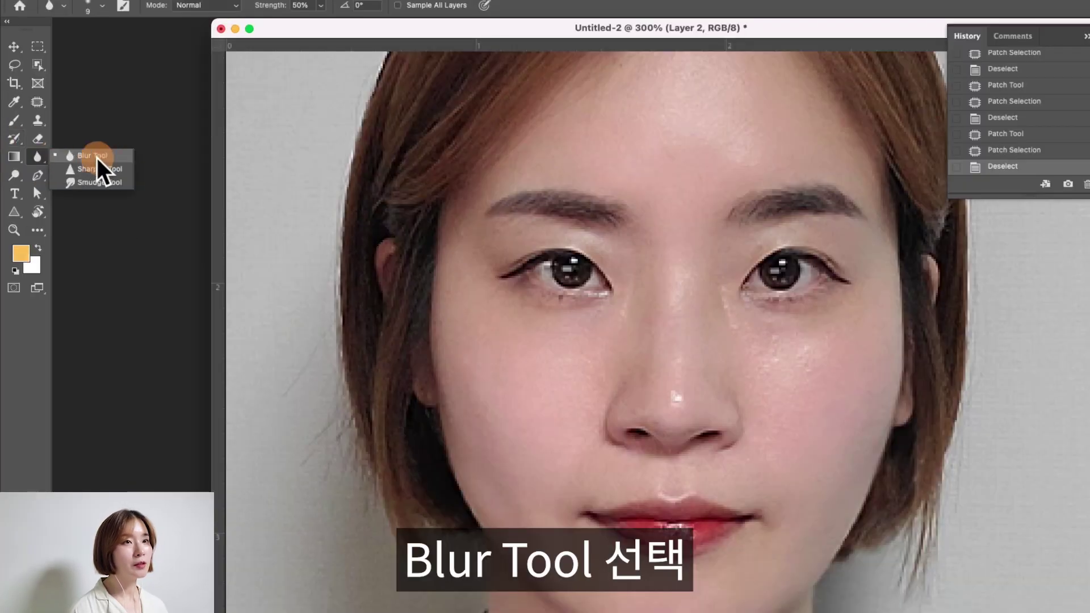
{"action": "left_click", "coordinate": [67, 159]}
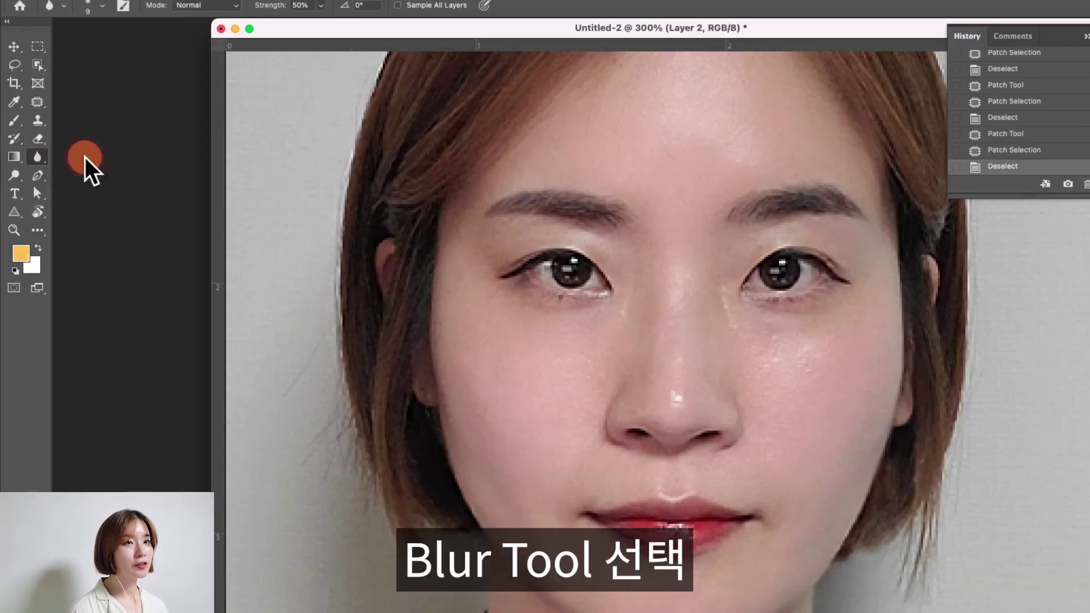
{"action": "key", "text": "bracketright"}
{"action": "key", "text": "bracketright"}
{"action": "key", "text": "bracketright"}
{"action": "mouse_move", "coordinate": [679, 362]}
{"action": "left_mouse_down"}
{"action": "mouse_move", "coordinate": [630, 326]}
{"action": "mouse_move", "coordinate": [667, 316]}
{"action": "mouse_move", "coordinate": [623, 340]}
{"action": "left_mouse_up"}
{"action": "mouse_move", "coordinate": [742, 382]}
{"action": "left_mouse_down"}
{"action": "mouse_move", "coordinate": [621, 329]}
{"action": "mouse_move", "coordinate": [630, 321]}
{"action": "left_mouse_up"}
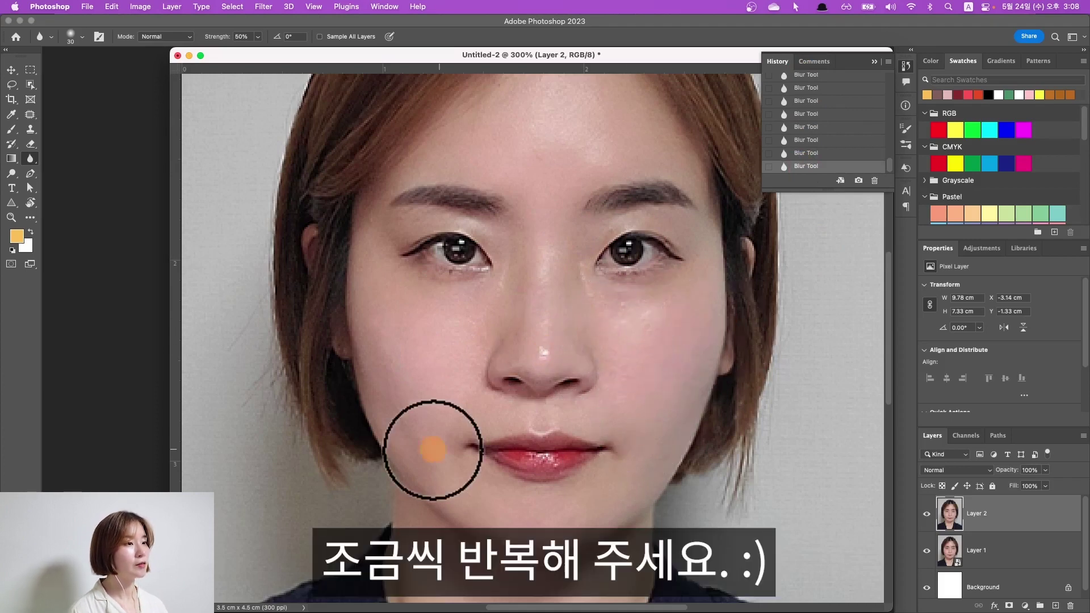
{"action": "left_click_drag", "start_coordinate": [700, 323], "coordinate": [666, 323]}
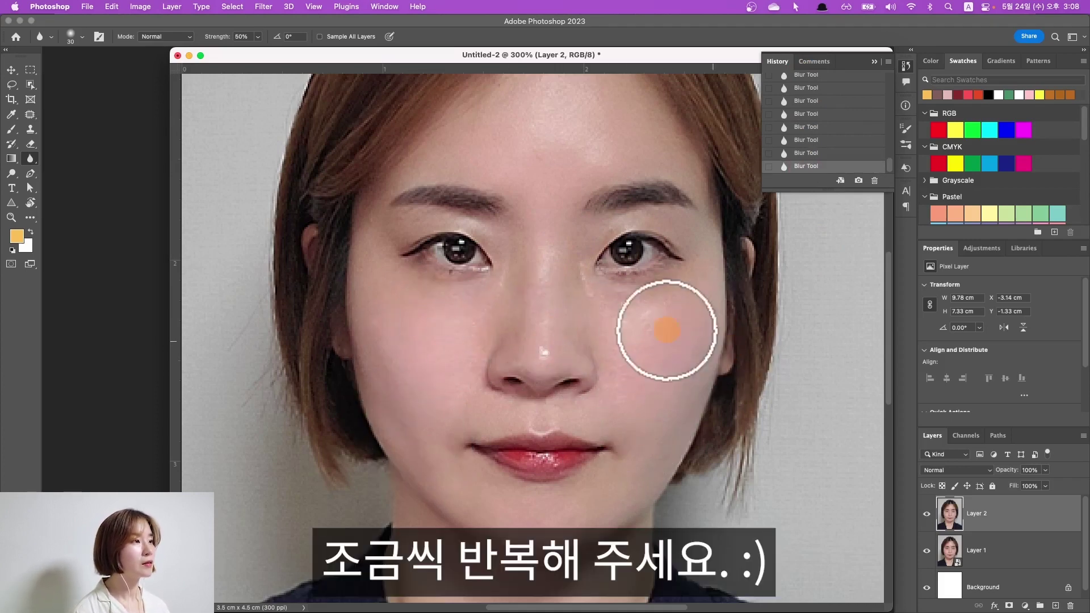
{"action": "key", "text": "bracketleft"}
{"action": "key", "text": "bracketleft"}
{"action": "key", "text": "bracketleft"}
{"action": "left_click_drag", "start_coordinate": [590, 360], "coordinate": [607, 304]}
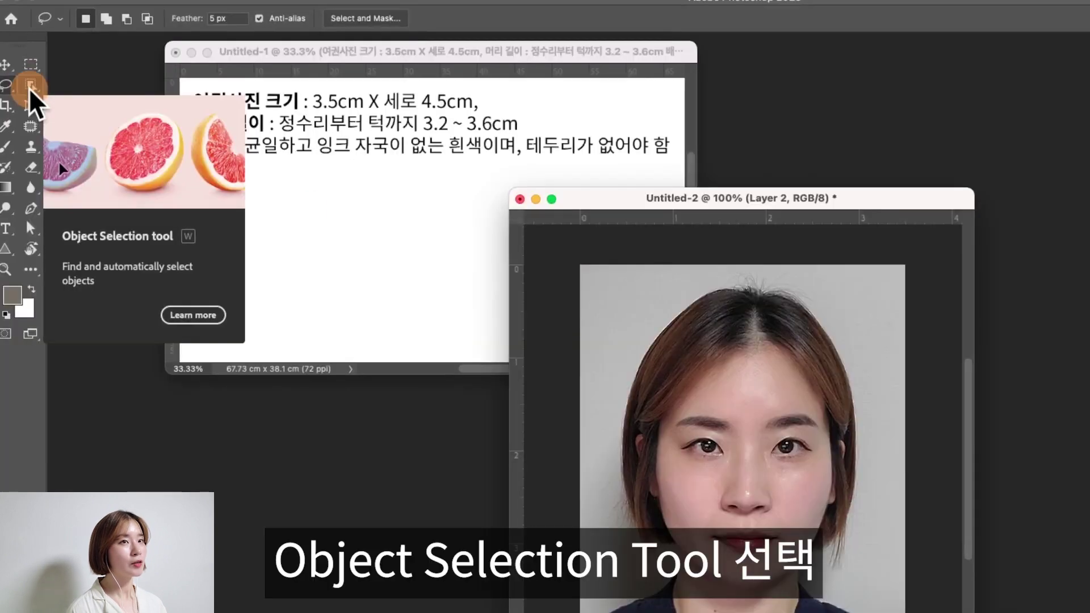
Step: Select the person with Object Selection and refine the hair edges in Select and Mask
{"action": "left_click", "coordinate": [30, 85]}
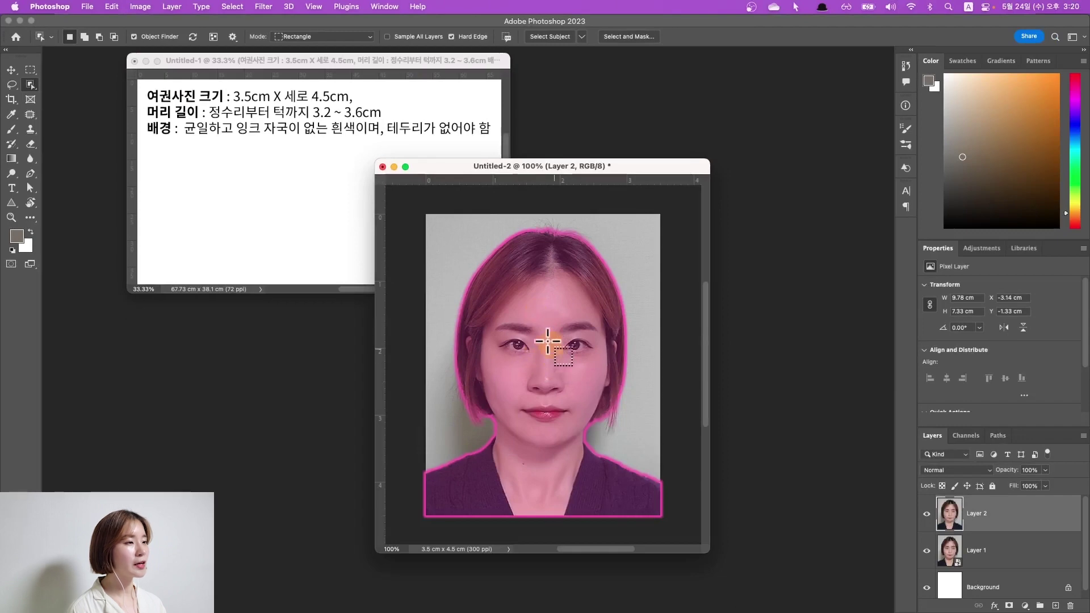
{"action": "left_click", "coordinate": [532, 325]}
{"action": "left_click_drag", "start_coordinate": [603, 168], "coordinate": [638, 172]}
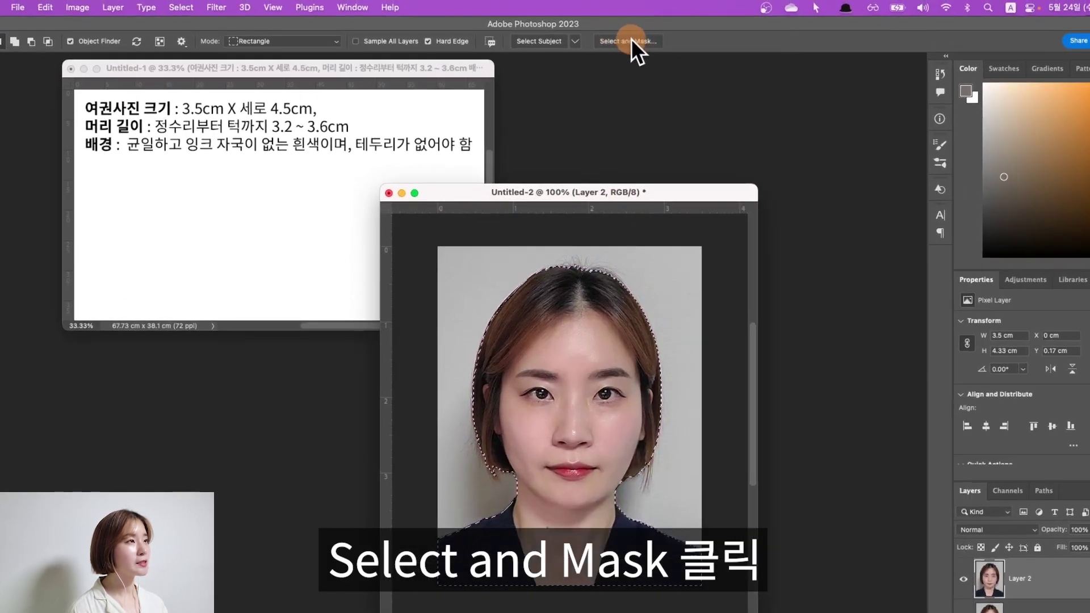
{"action": "left_click", "coordinate": [631, 38]}
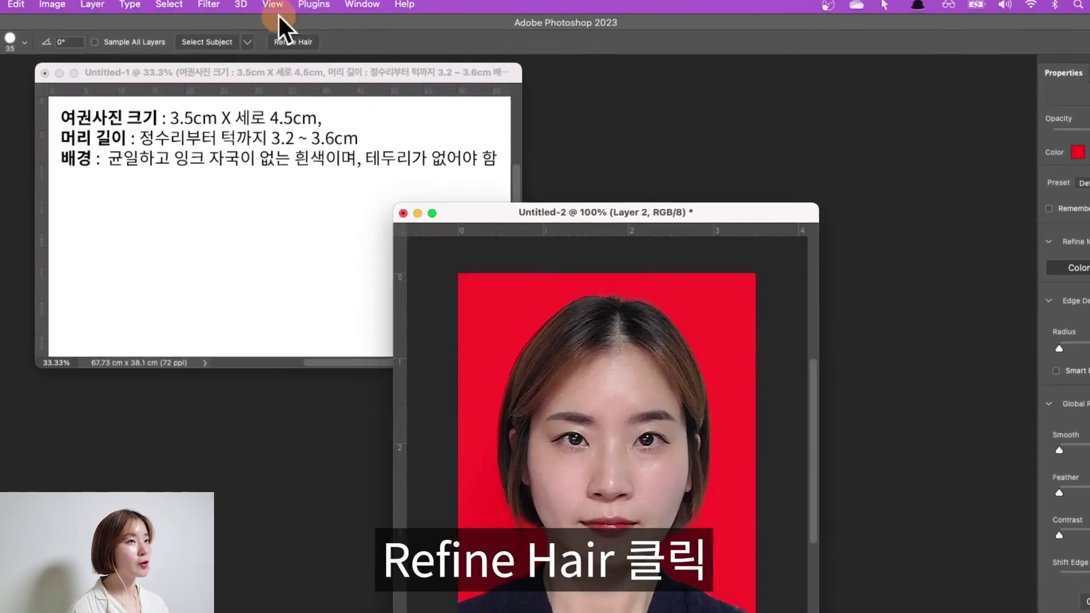
{"action": "left_click", "coordinate": [279, 41]}
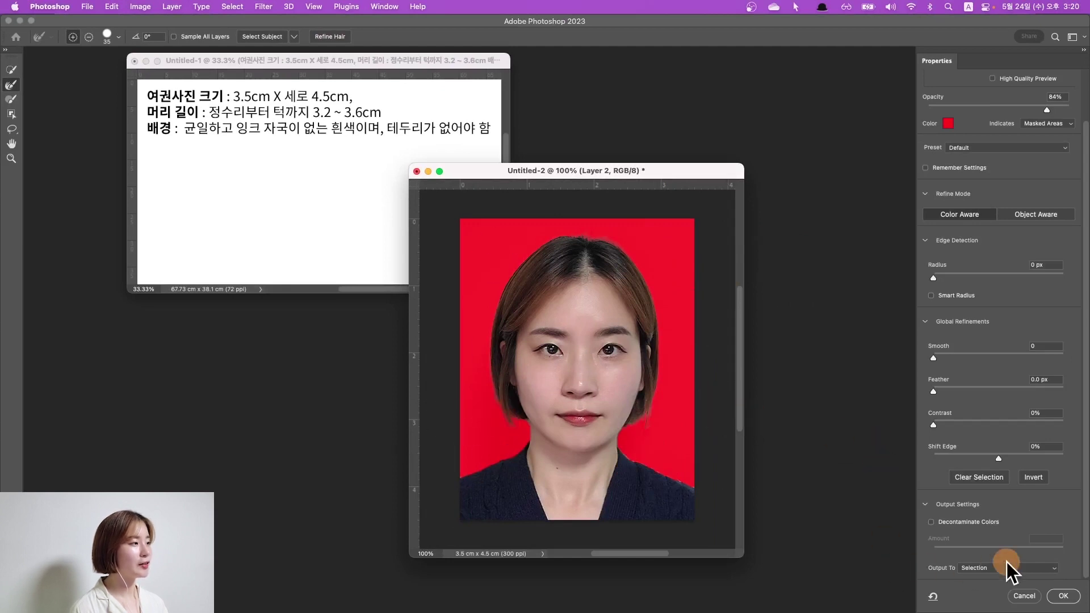
{"action": "left_click", "coordinate": [926, 503]}
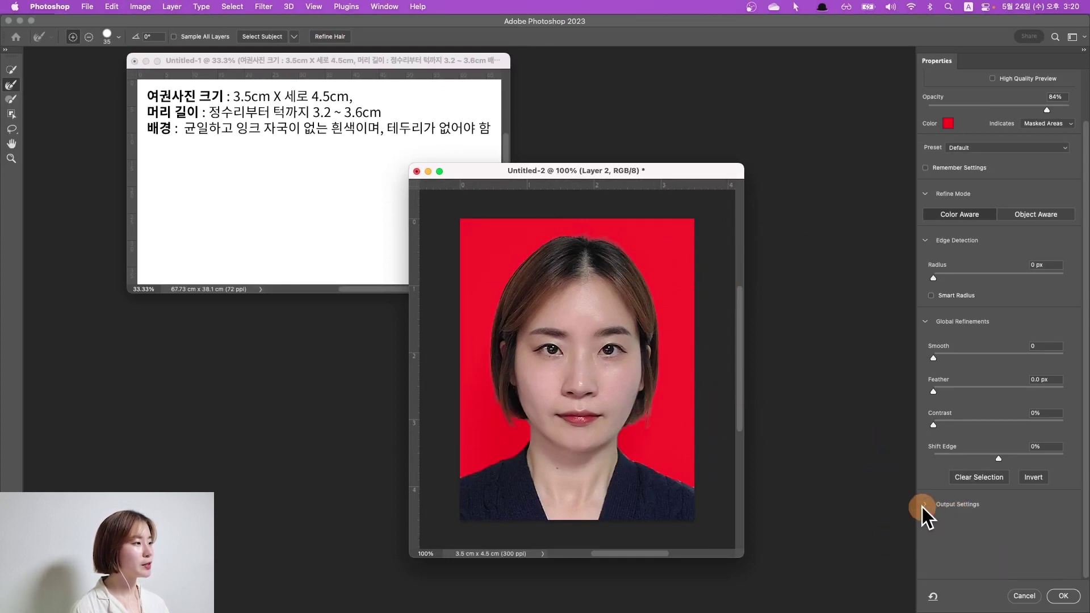
{"action": "left_click", "coordinate": [926, 504]}
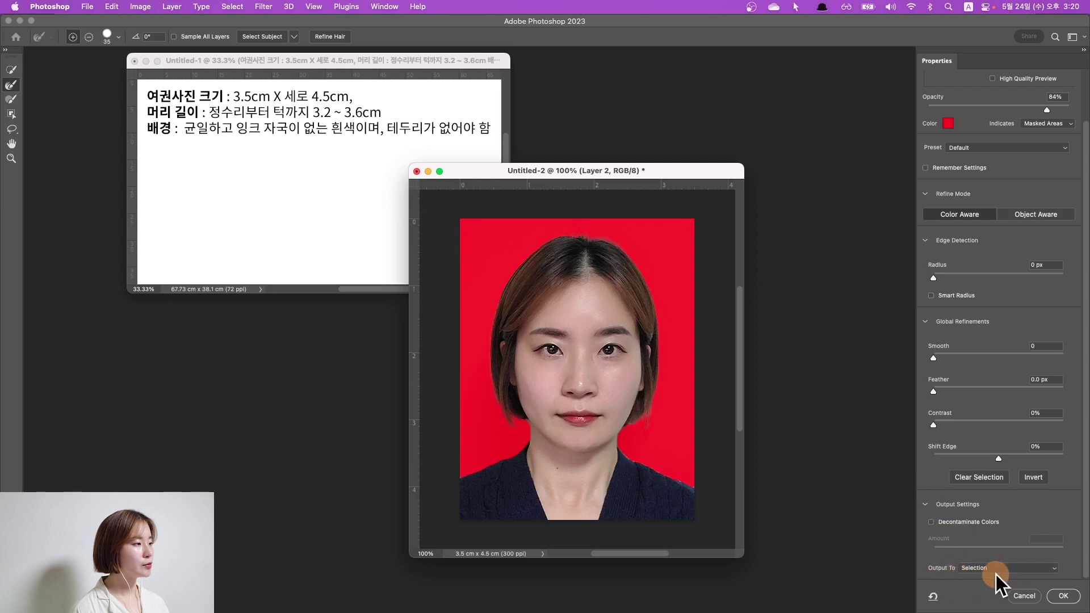
{"action": "left_click", "coordinate": [1061, 595]}
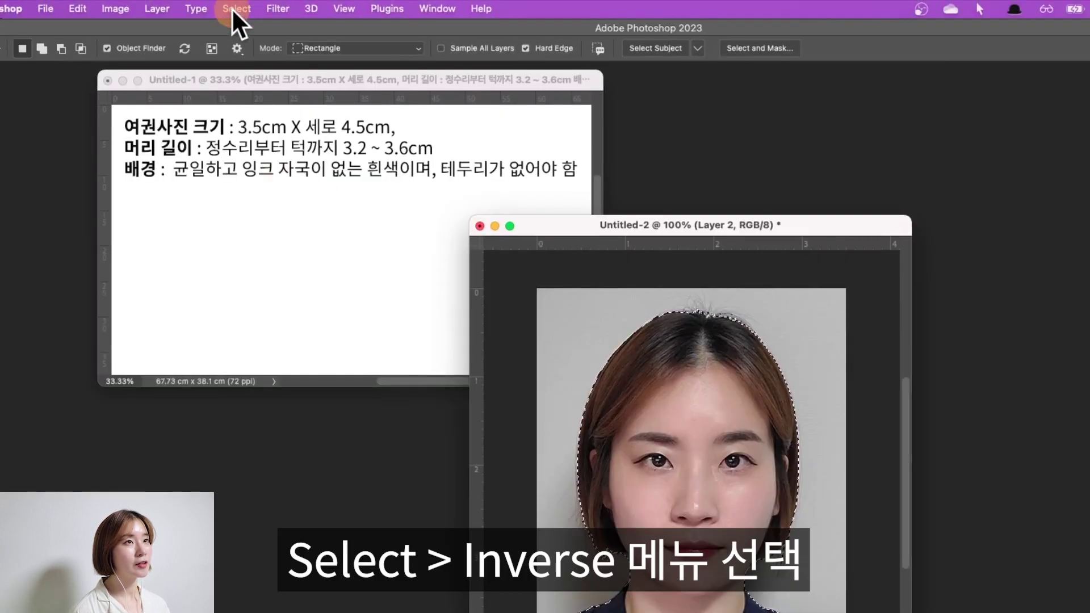
Step: Invert the selection to the background, brighten it to white with Levels, and deselect
{"action": "left_click", "coordinate": [232, 8]}
{"action": "left_click", "coordinate": [269, 69]}
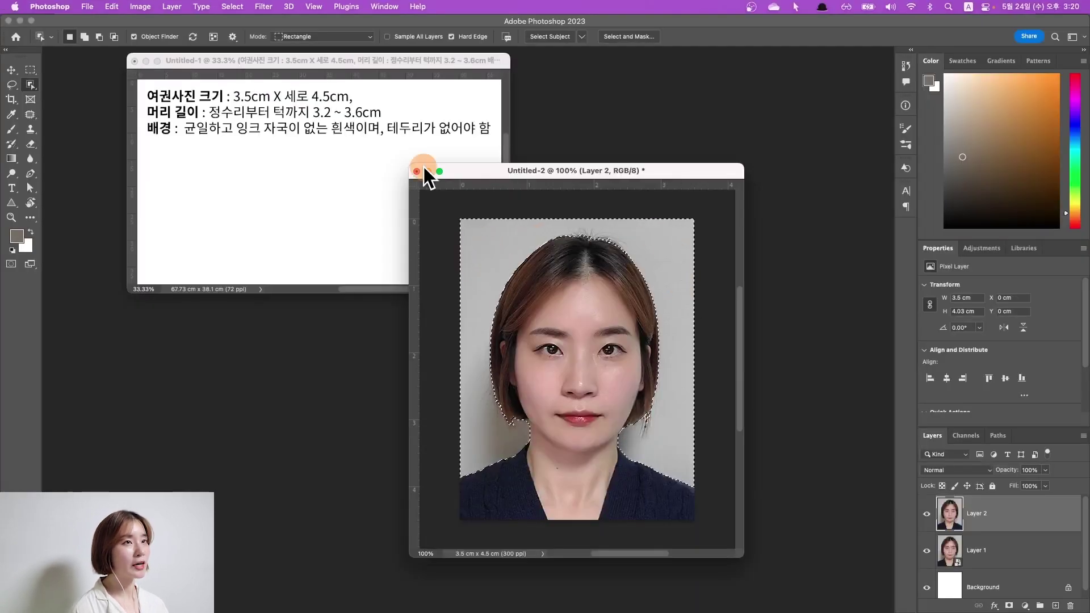
{"action": "left_click", "coordinate": [140, 7]}
{"action": "mouse_move", "coordinate": [157, 45]}
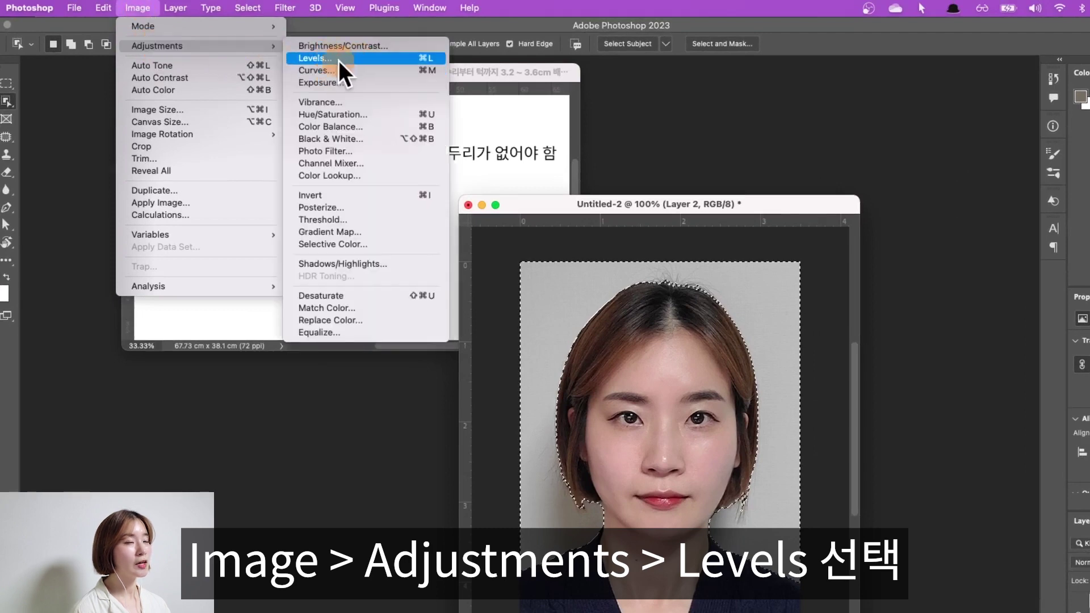
{"action": "left_click", "coordinate": [356, 59]}
{"action": "left_click_drag", "start_coordinate": [863, 298], "coordinate": [739, 298]}
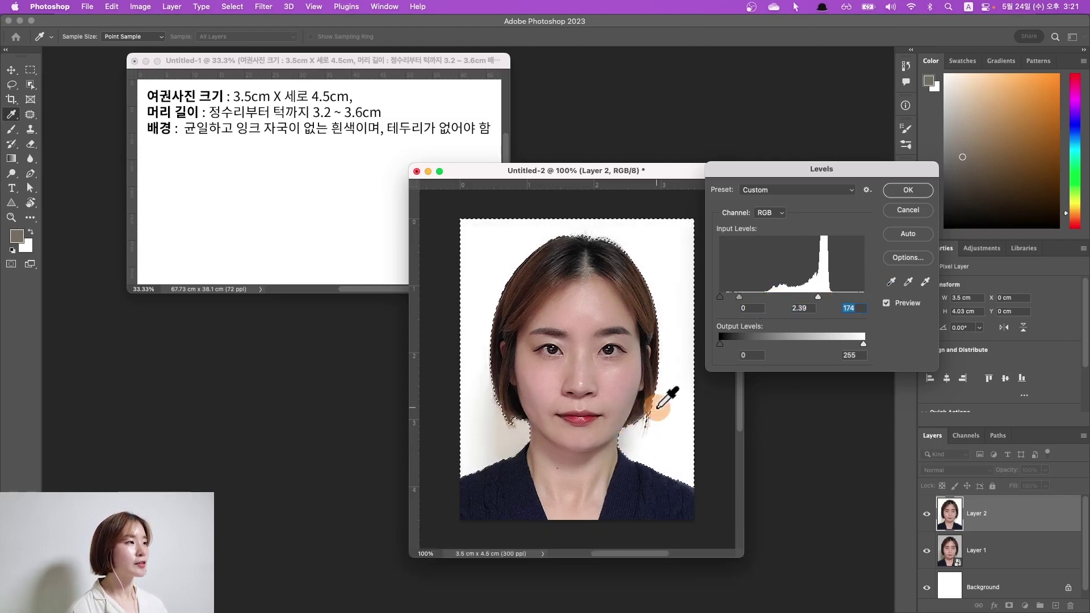
{"action": "left_click", "coordinate": [897, 192]}
{"action": "key", "text": "w"}
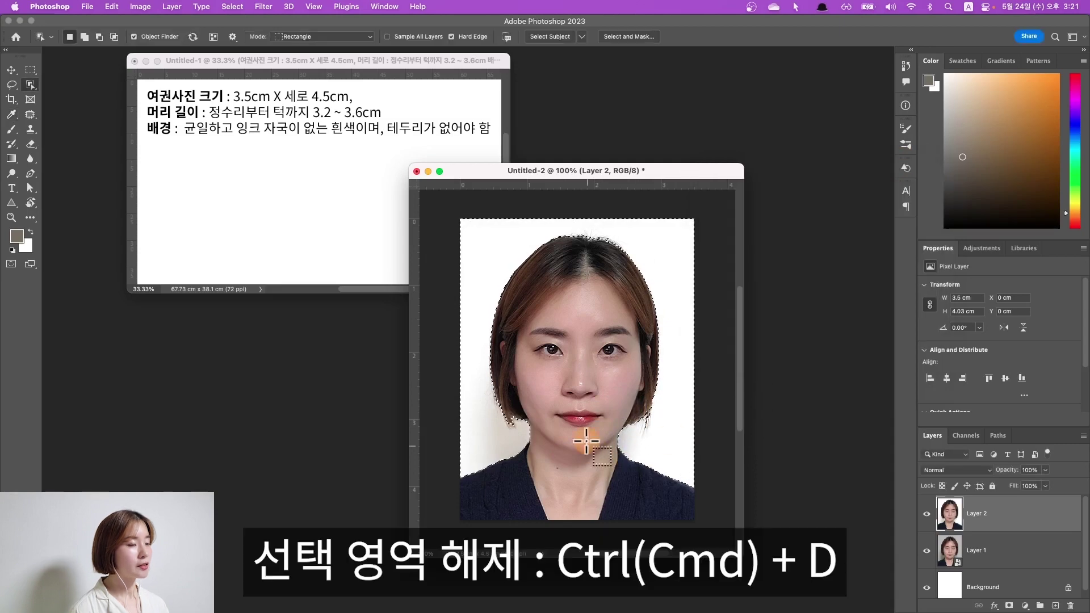
{"action": "key", "text": "super+d"}
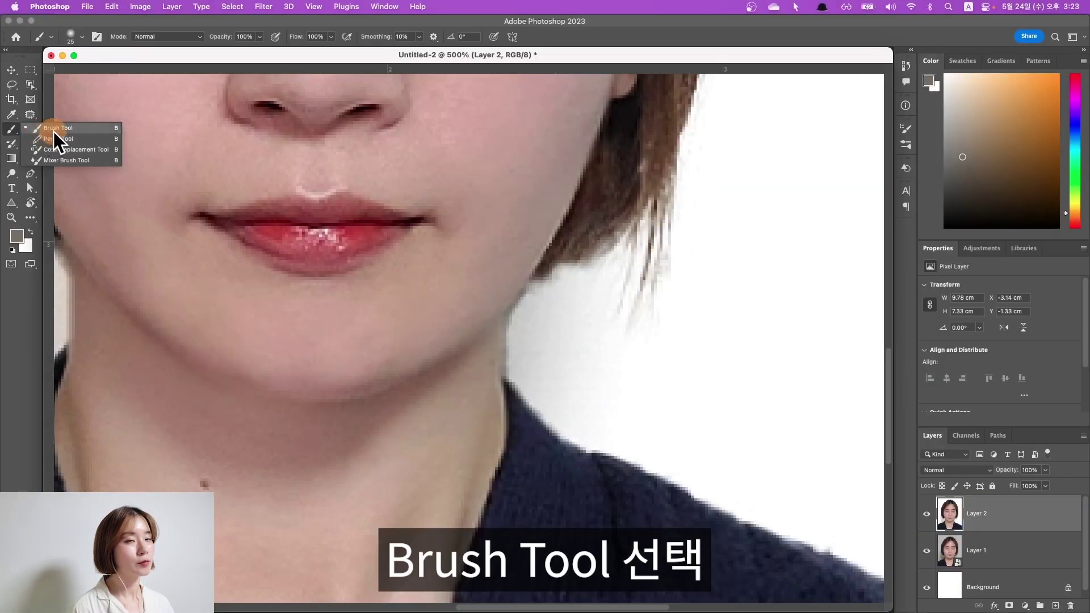
Step: Paint sampled skin colour along the jaw edge with a smaller brush, stepping back in History
{"action": "left_click", "coordinate": [54, 130]}
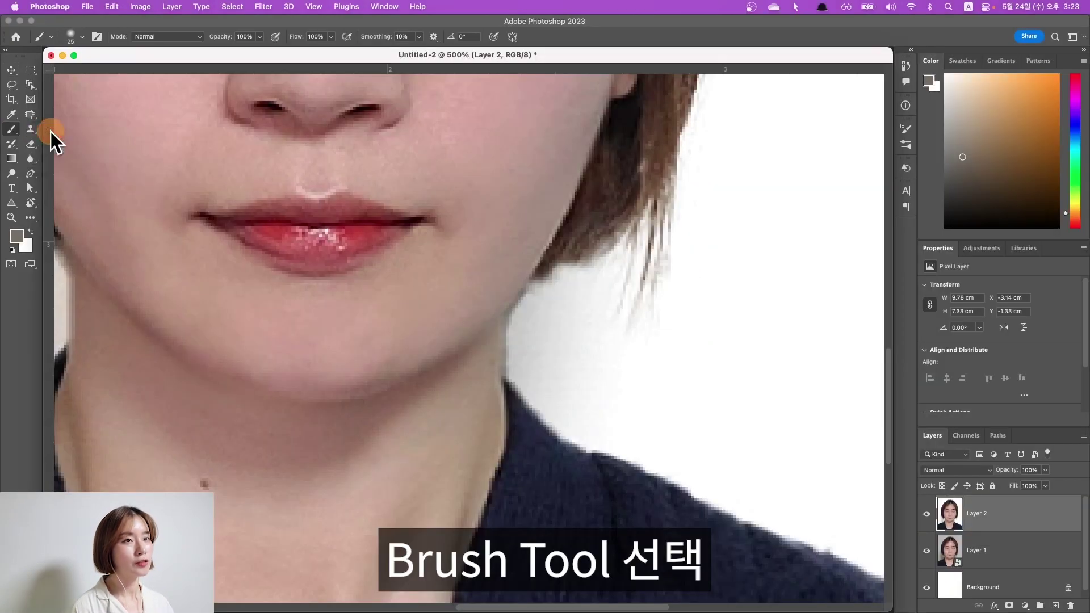
{"action": "key", "text": "bracketleft"}
{"action": "key", "text": "bracketleft"}
{"action": "key", "text": "bracketleft"}
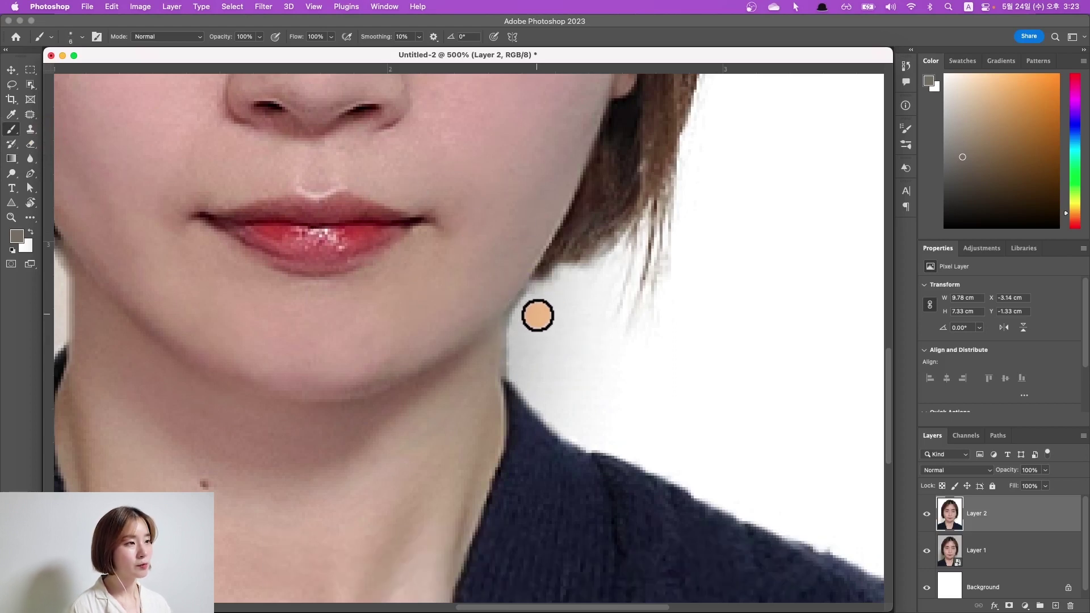
{"action": "left_click", "coordinate": [529, 317], "text": "alt"}
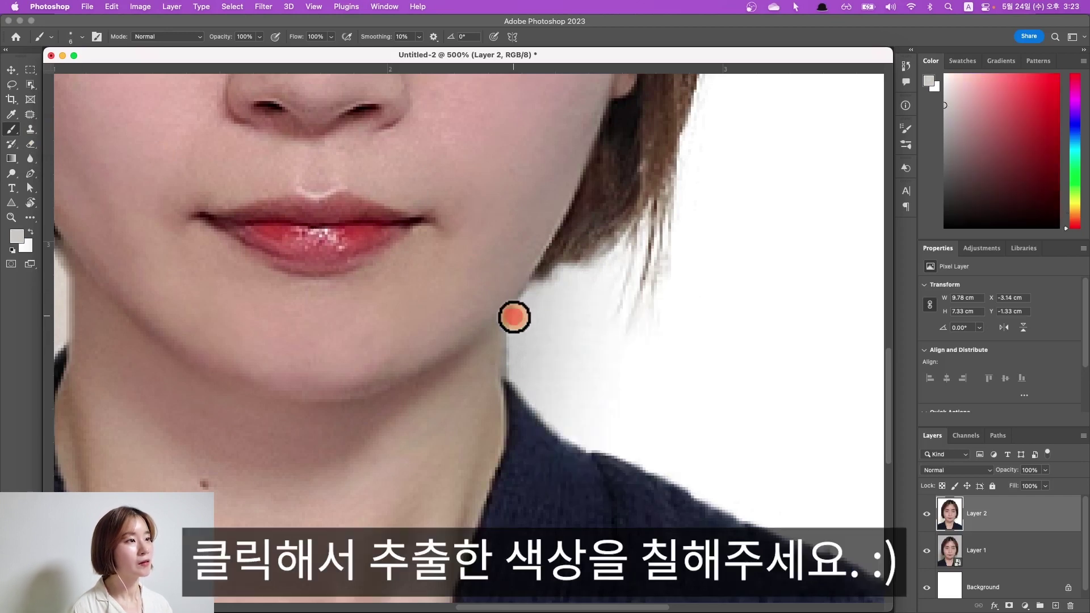
{"action": "left_click", "coordinate": [513, 368]}
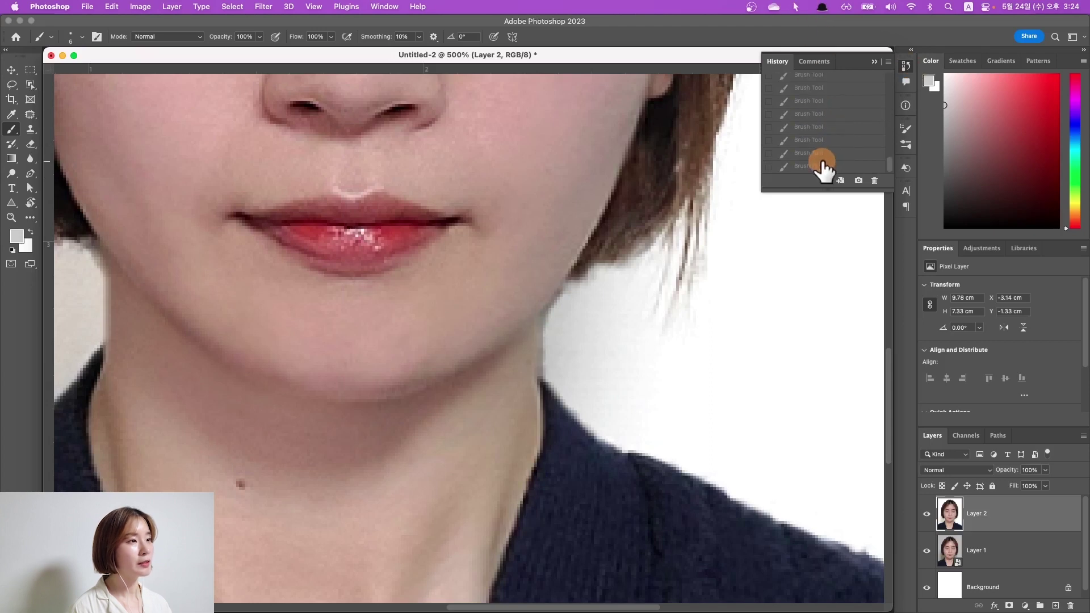
{"action": "left_click", "coordinate": [817, 165]}
{"action": "left_click", "coordinate": [805, 139]}
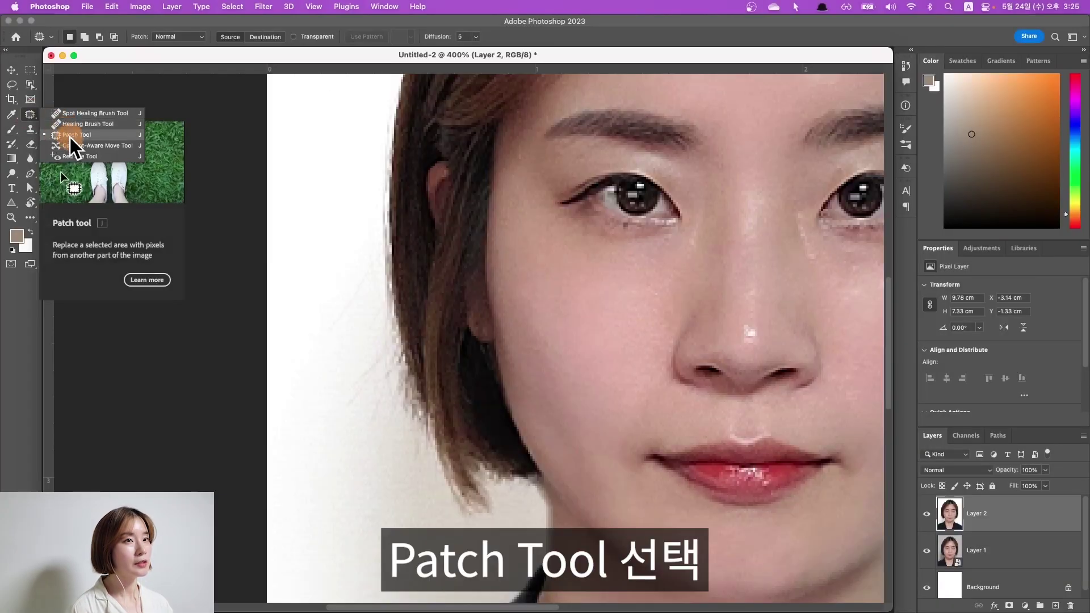
Step: Patch the stray marks beside the left hair into clean white background, deselecting between patches
{"action": "left_click", "coordinate": [70, 137]}
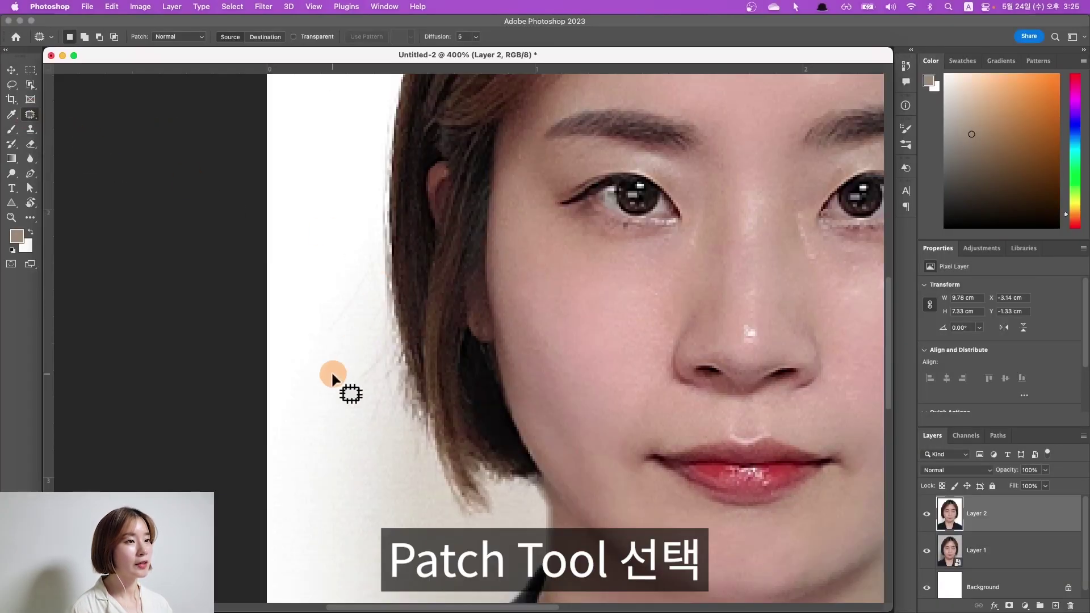
{"action": "left_click_drag", "start_coordinate": [354, 276], "coordinate": [350, 310]}
{"action": "left_click_drag", "start_coordinate": [345, 268], "coordinate": [373, 441]}
{"action": "key", "text": "super+d"}
{"action": "mouse_move", "coordinate": [364, 353]}
{"action": "left_mouse_down"}
{"action": "mouse_move", "coordinate": [372, 396]}
{"action": "mouse_move", "coordinate": [400, 365]}
{"action": "left_mouse_up"}
{"action": "key", "text": "super+d"}
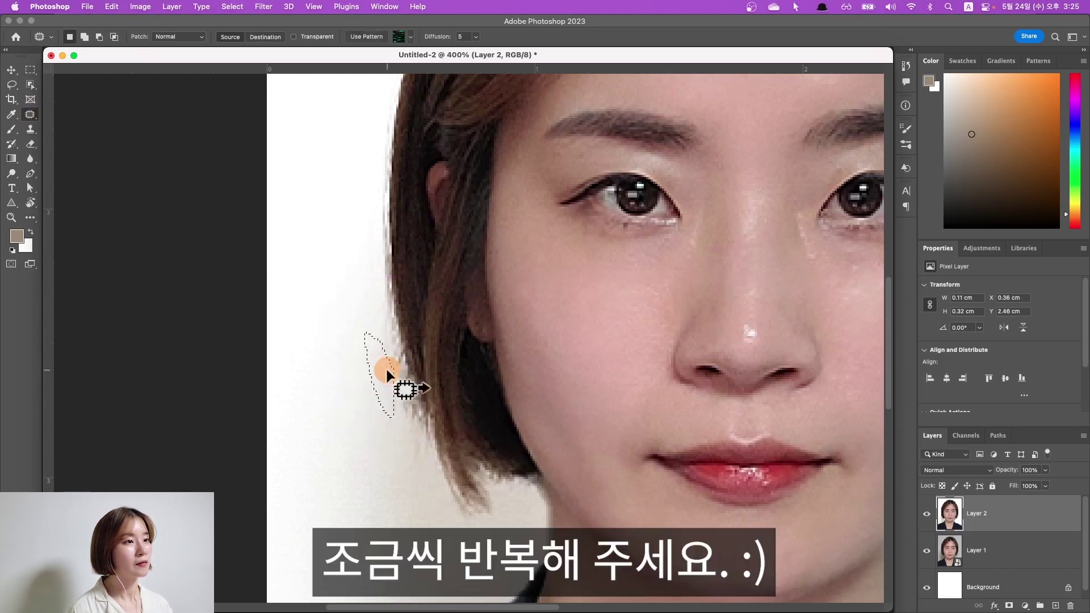
{"action": "left_click_drag", "start_coordinate": [399, 420], "coordinate": [389, 401]}
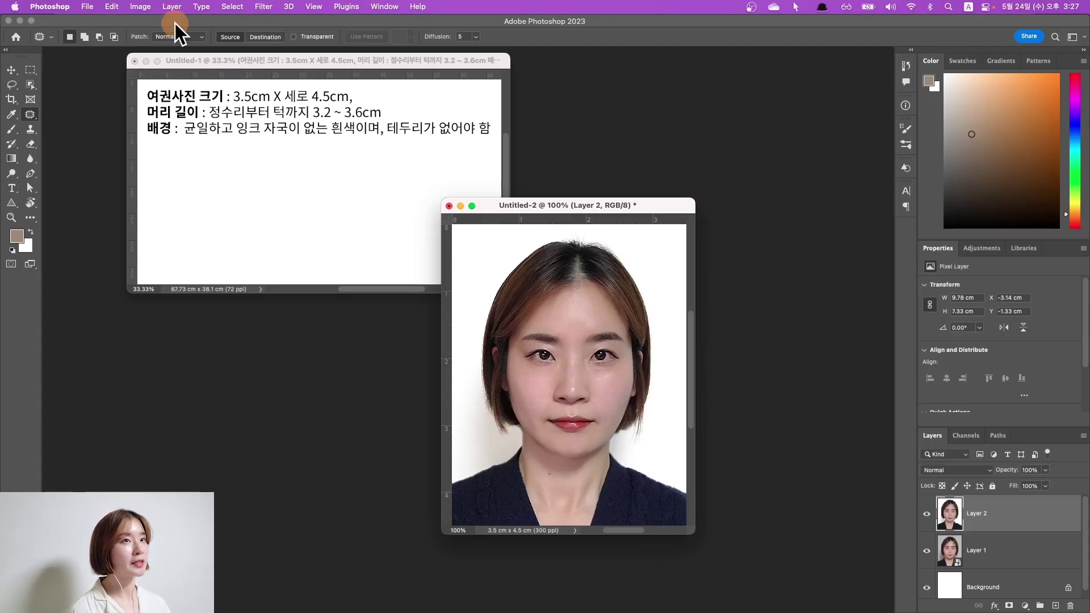
Step: Brighten the whole photo with Levels, moving the white input to about 230 and toggling Preview
{"action": "left_click", "coordinate": [139, 6]}
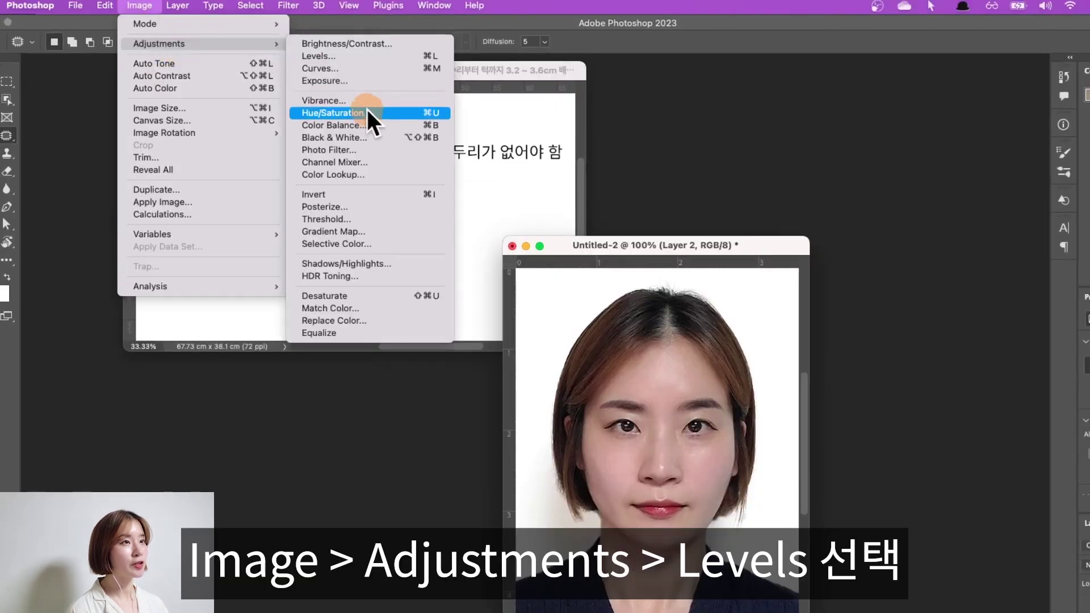
{"action": "left_click", "coordinate": [340, 57]}
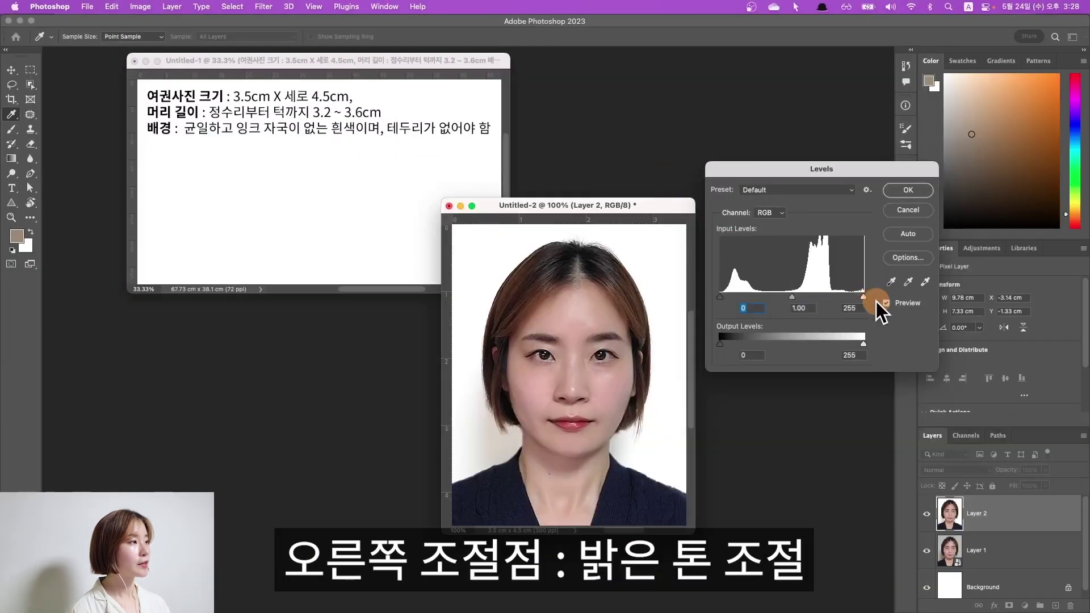
{"action": "left_click_drag", "start_coordinate": [863, 297], "coordinate": [853, 297]}
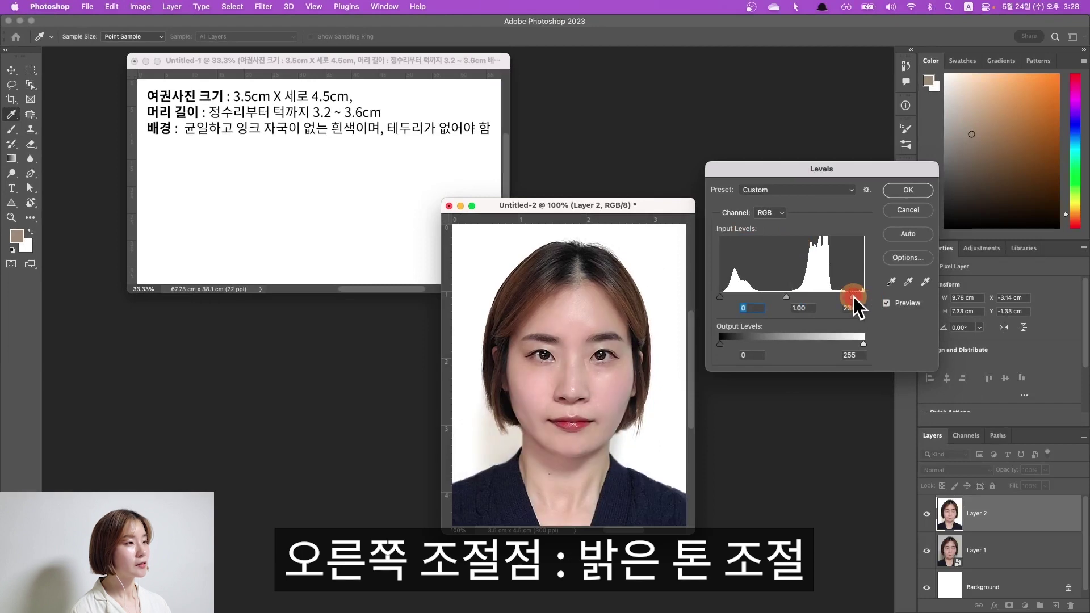
{"action": "left_click", "coordinate": [886, 303]}
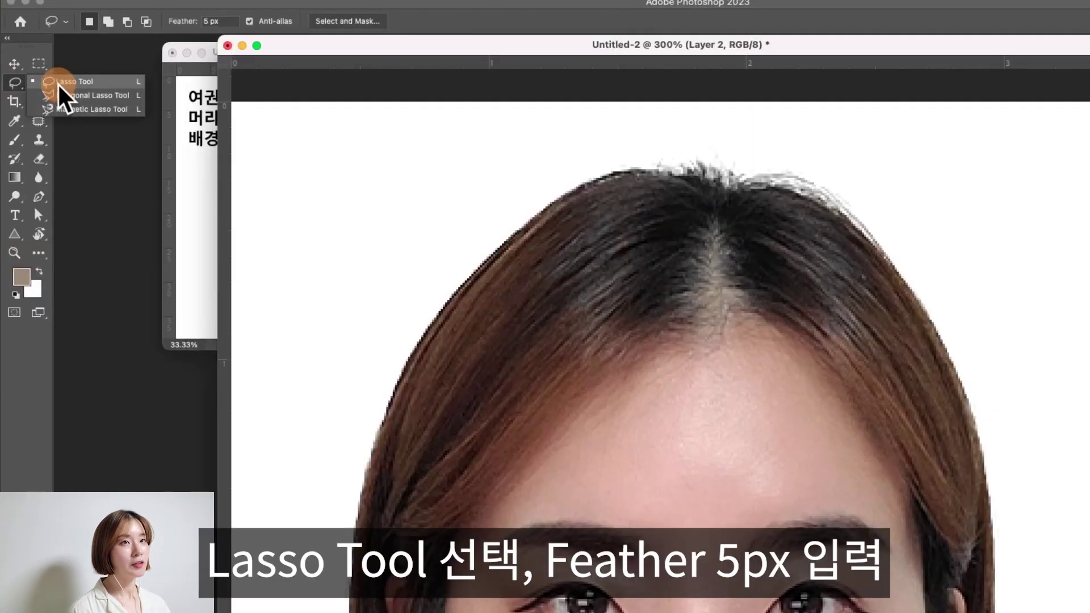
Step: Lasso the dark crown hair with a 5 px feather and add a new empty layer
{"action": "left_click", "coordinate": [36, 80]}
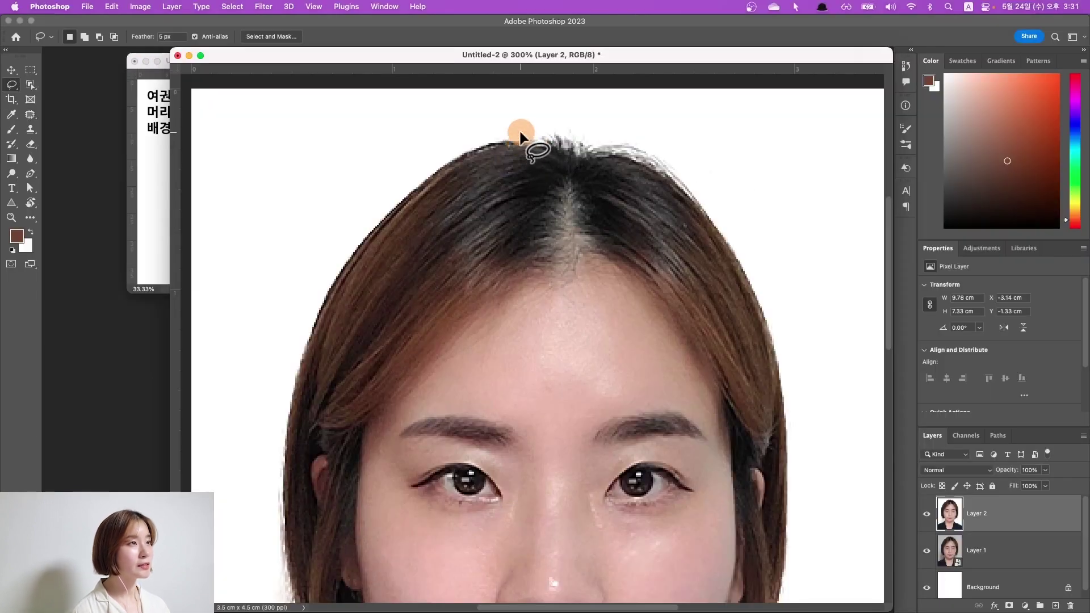
{"action": "mouse_move", "coordinate": [521, 136]}
{"action": "left_mouse_down"}
{"action": "mouse_move", "coordinate": [420, 211]}
{"action": "mouse_move", "coordinate": [424, 283]}
{"action": "left_mouse_up"}
{"action": "mouse_move", "coordinate": [548, 276]}
{"action": "left_mouse_down"}
{"action": "mouse_move", "coordinate": [644, 292]}
{"action": "mouse_move", "coordinate": [681, 176]}
{"action": "mouse_move", "coordinate": [573, 170]}
{"action": "mouse_move", "coordinate": [499, 142]}
{"action": "left_mouse_up"}
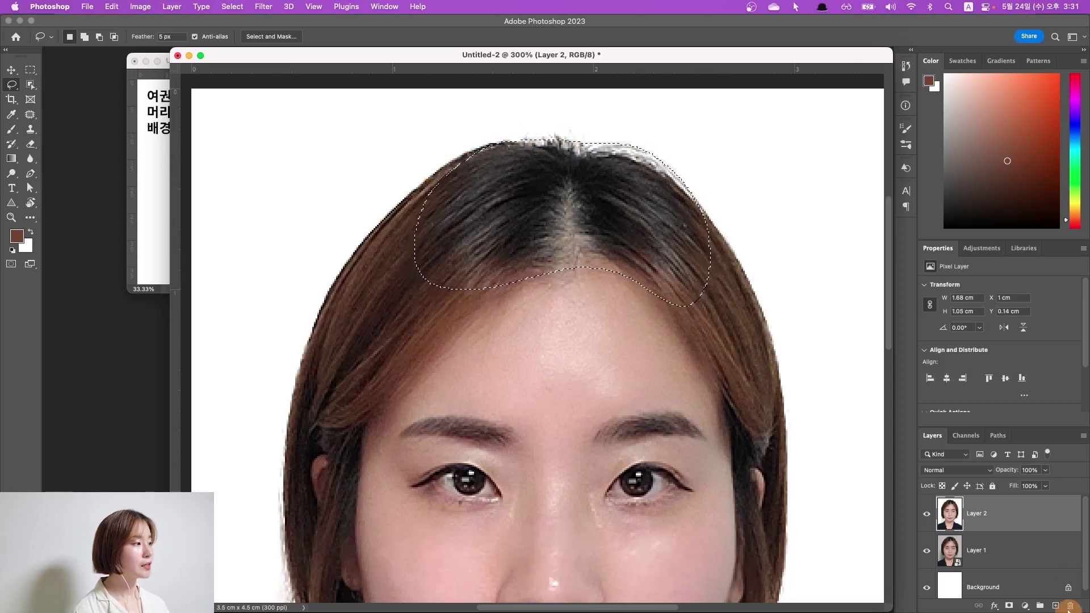
{"action": "left_click", "coordinate": [1055, 605]}
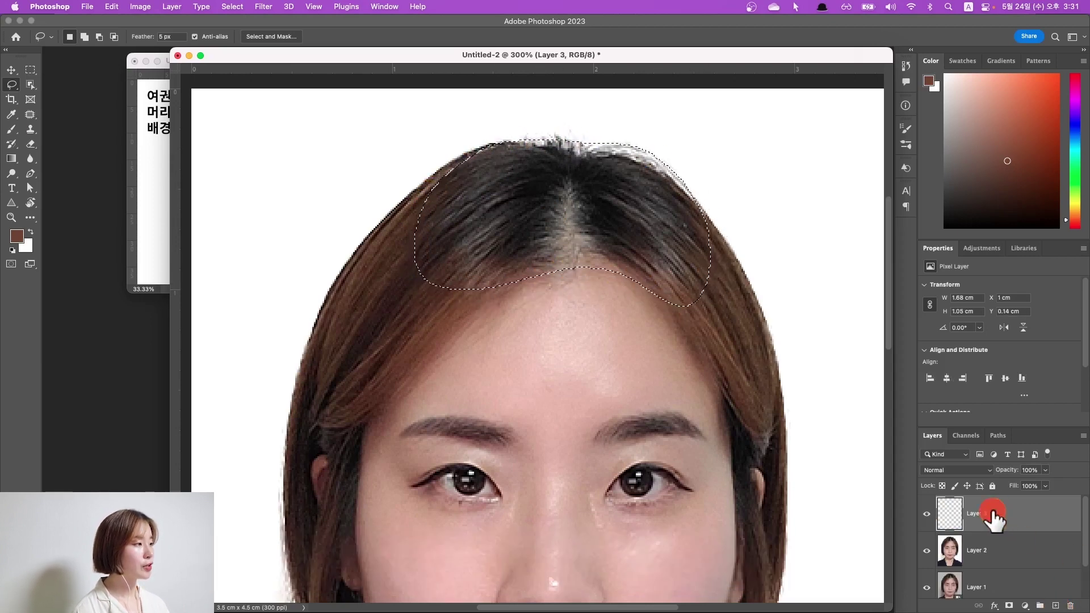
Step: Fill the selection with a lighter orange-brown based on the sampled hair colour, then deselect
{"action": "left_click", "coordinate": [11, 114]}
{"action": "left_click", "coordinate": [453, 327]}
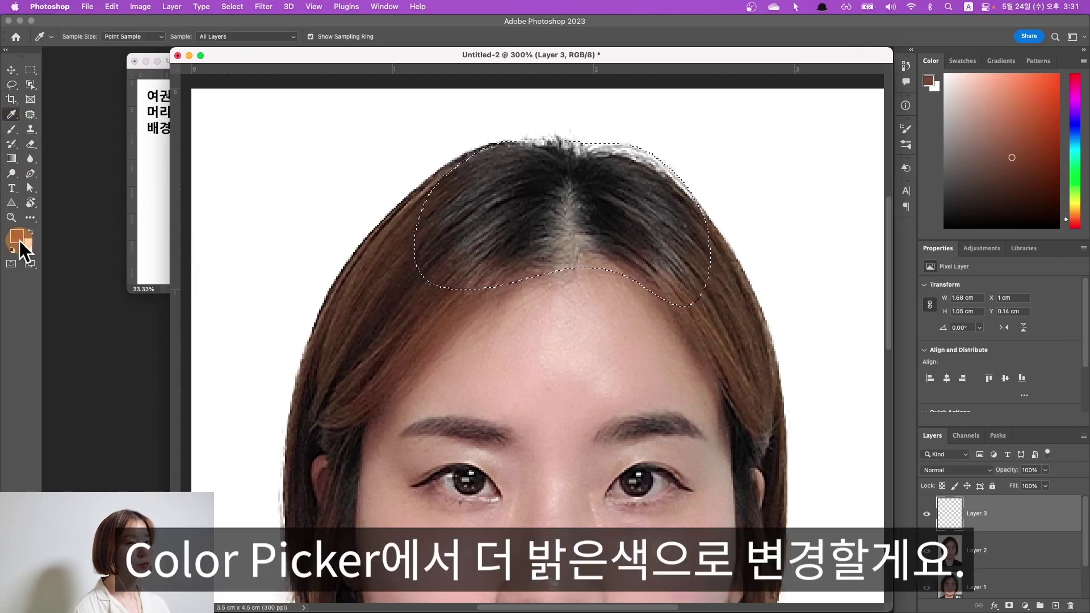
{"action": "left_click", "coordinate": [20, 250]}
{"action": "left_click_drag", "start_coordinate": [500, 12], "coordinate": [426, 86]}
{"action": "mouse_move", "coordinate": [397, 167]}
{"action": "left_mouse_down"}
{"action": "mouse_move", "coordinate": [414, 151]}
{"action": "mouse_move", "coordinate": [420, 163]}
{"action": "left_mouse_up"}
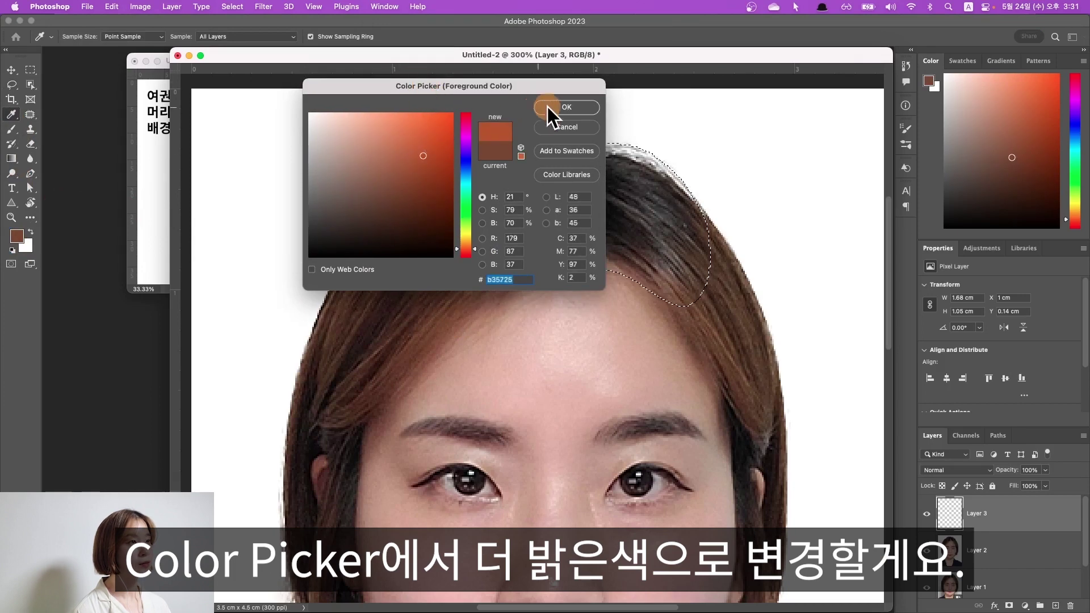
{"action": "left_click", "coordinate": [559, 108]}
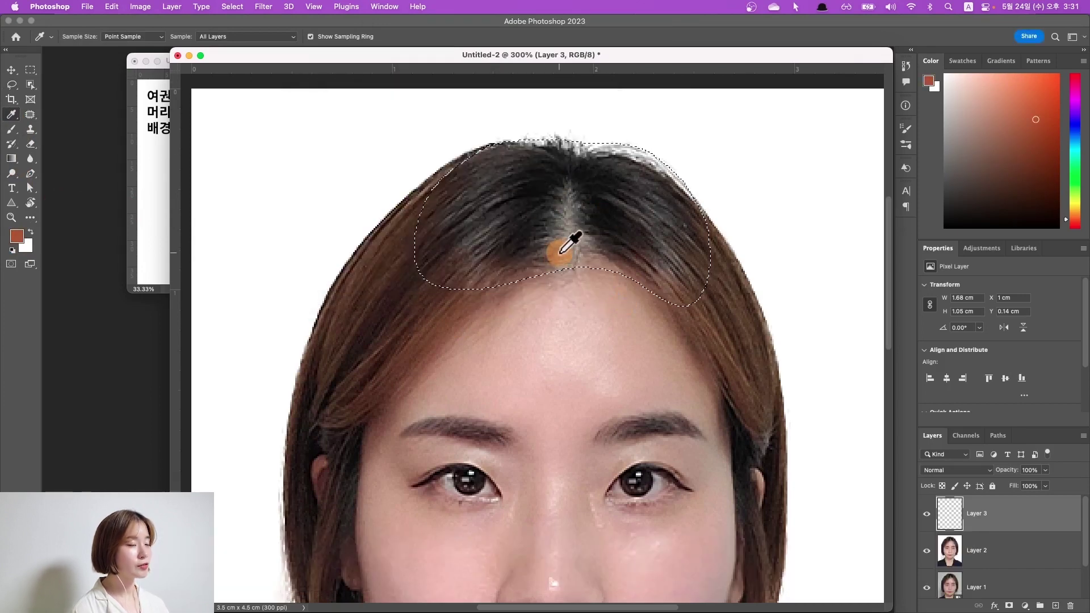
{"action": "key", "text": "alt+Delete"}
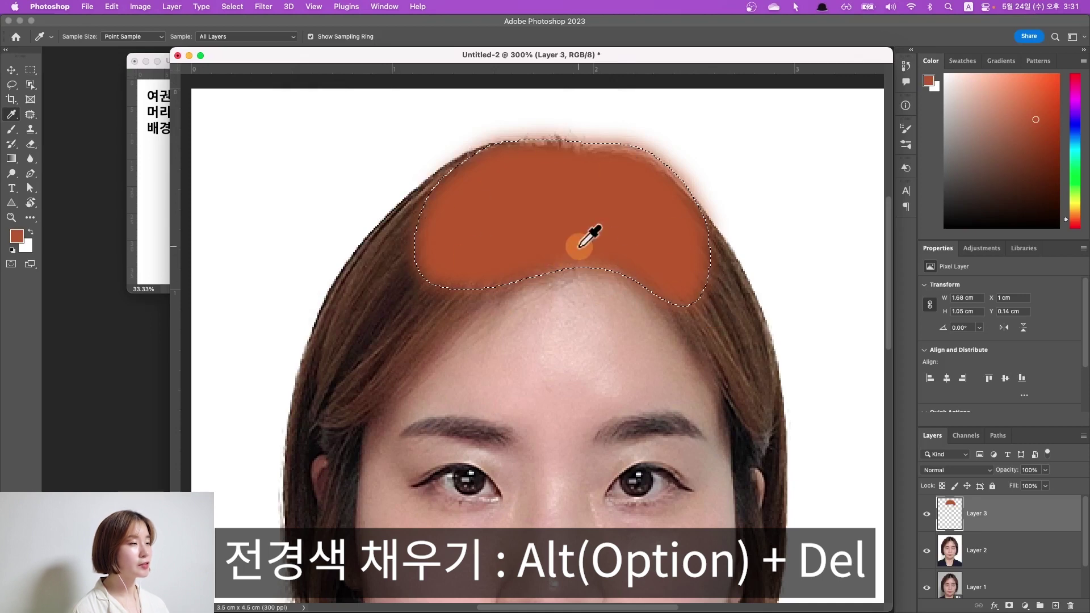
{"action": "key", "text": "ctrl+d"}
Step: Set the brown layer to Soft Light at about 49% opacity and compare it on and off
{"action": "left_click", "coordinate": [991, 471]}
{"action": "left_click", "coordinate": [952, 471]}
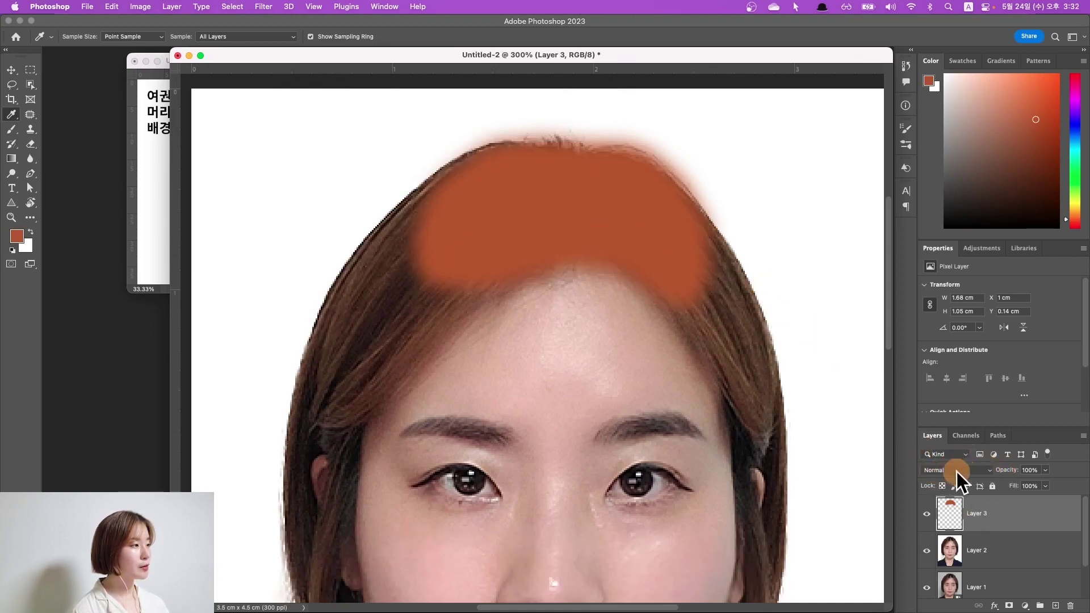
{"action": "left_click", "coordinate": [957, 471]}
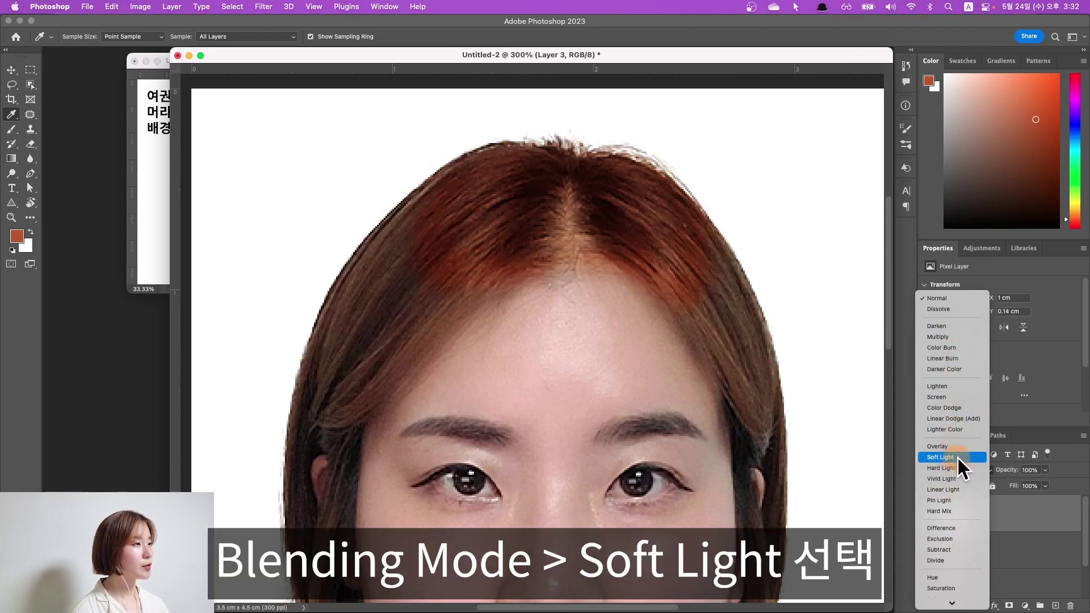
{"action": "left_click", "coordinate": [959, 457]}
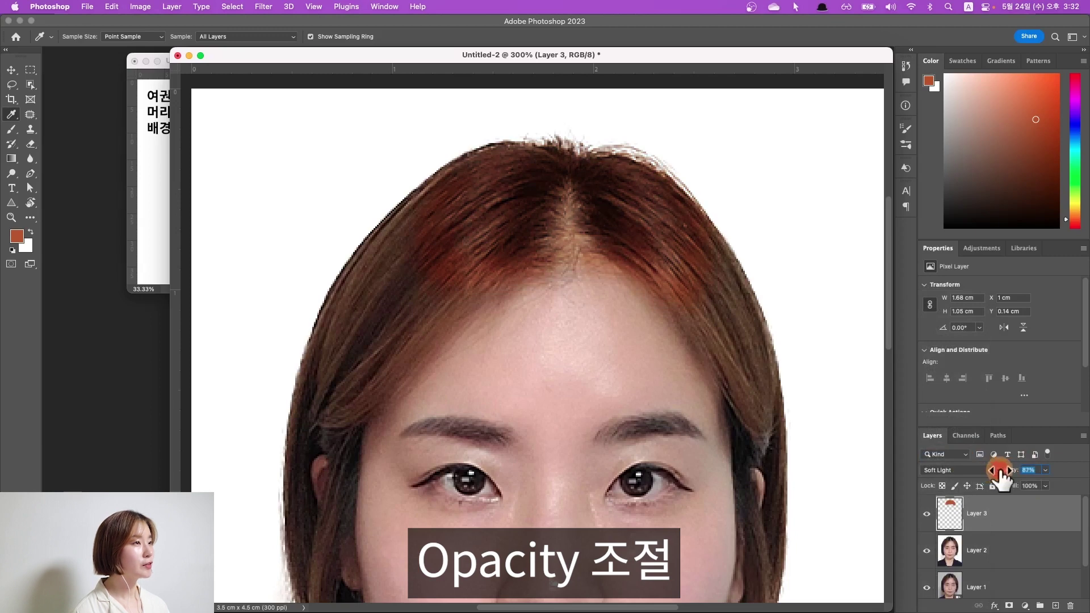
{"action": "left_click_drag", "start_coordinate": [999, 477], "coordinate": [1033, 470]}
{"action": "left_click", "coordinate": [926, 514]}
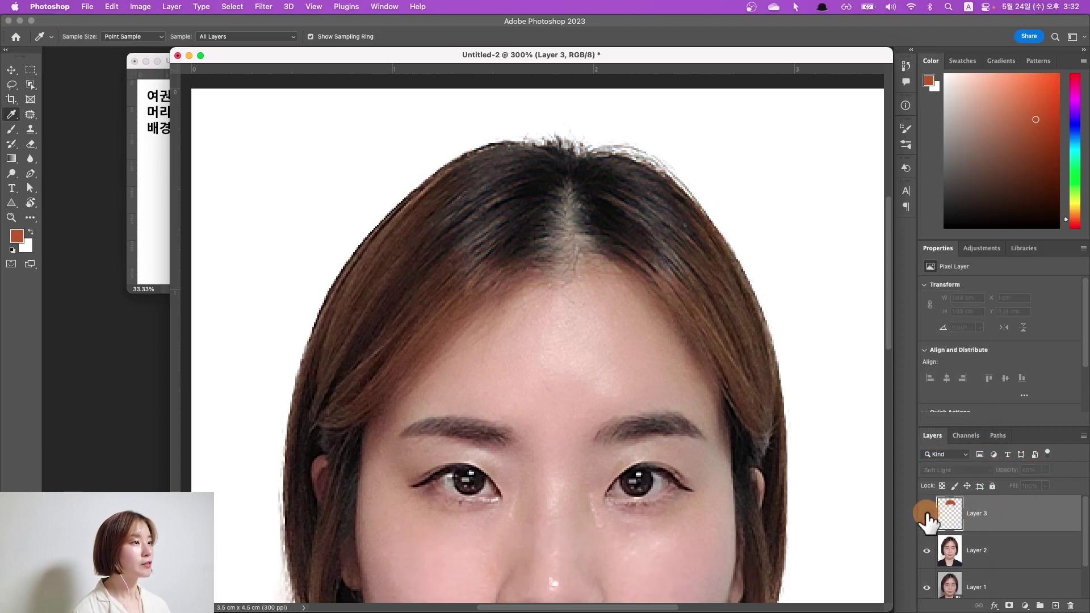
{"action": "left_click", "coordinate": [927, 515]}
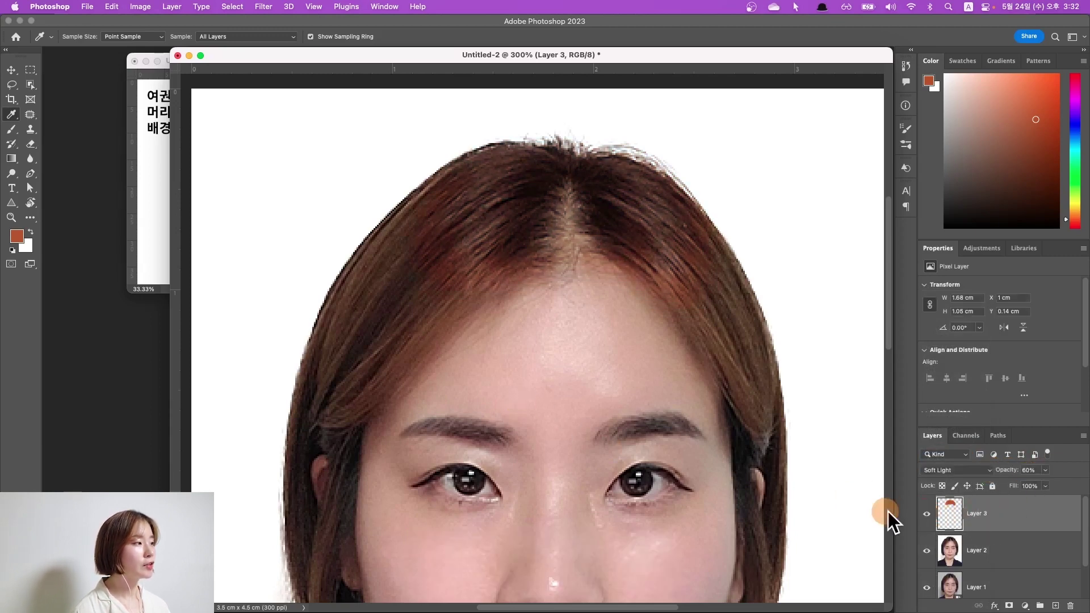
{"action": "left_click", "coordinate": [925, 516]}
{"action": "left_click", "coordinate": [926, 515]}
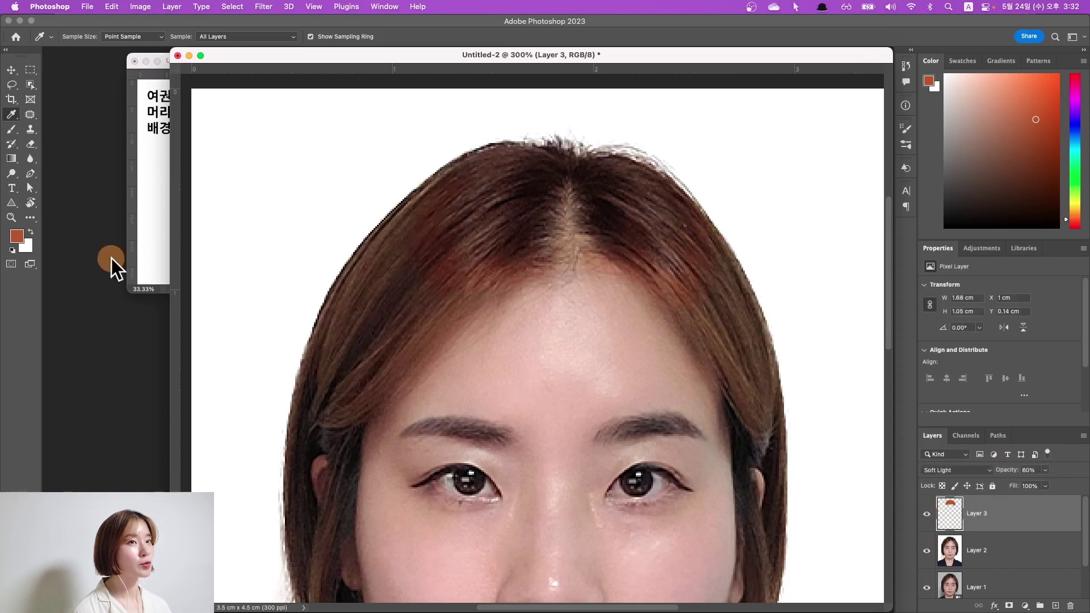
Step: Erase excess tint over the hair with a larger eraser and hide the tint to compare
{"action": "left_click", "coordinate": [31, 143]}
{"action": "left_click", "coordinate": [82, 148]}
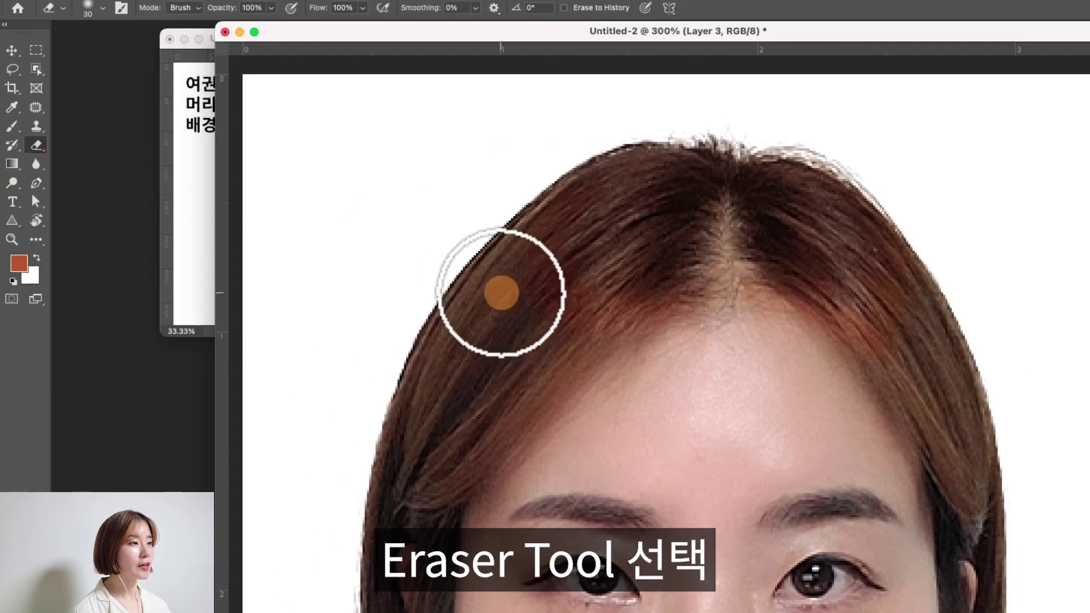
{"action": "key", "text": "bracketright"}
{"action": "mouse_move", "coordinate": [475, 302]}
{"action": "left_mouse_down"}
{"action": "mouse_move", "coordinate": [514, 275]}
{"action": "mouse_move", "coordinate": [527, 316]}
{"action": "mouse_move", "coordinate": [552, 328]}
{"action": "left_mouse_up"}
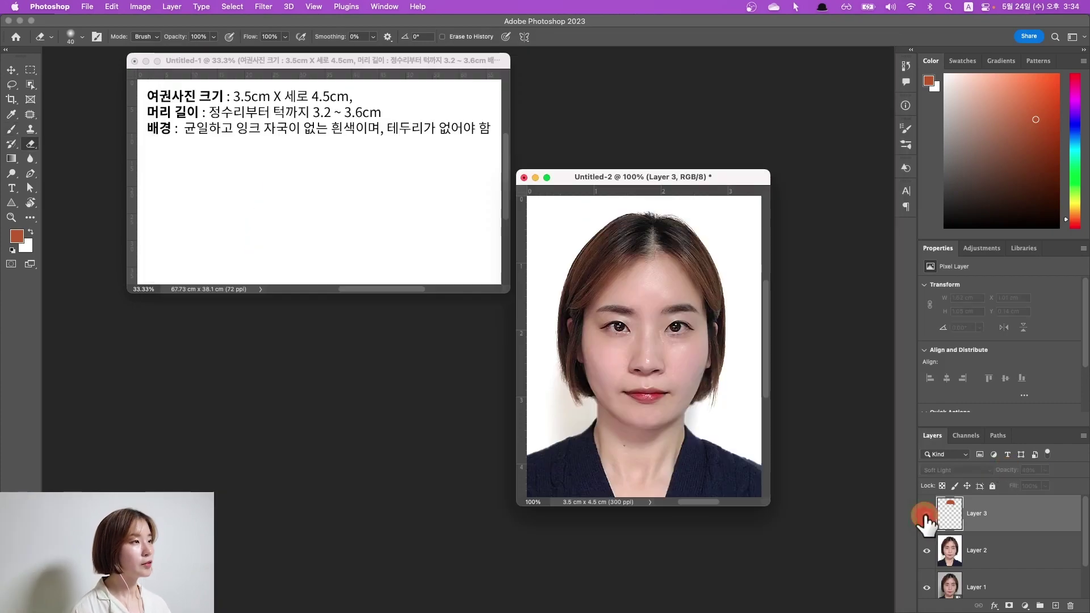
{"action": "left_click", "coordinate": [926, 514]}
Step: Toggle Layer 3's visibility repeatedly to compare the hair tint before and after
{"action": "left_click", "coordinate": [926, 513]}
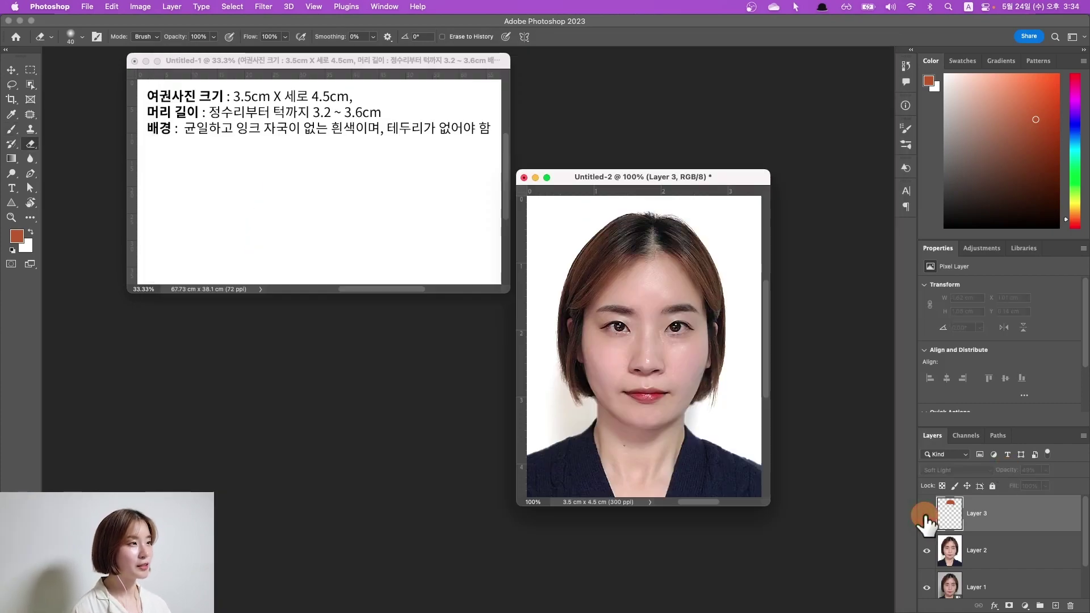
{"action": "left_click", "coordinate": [926, 514]}
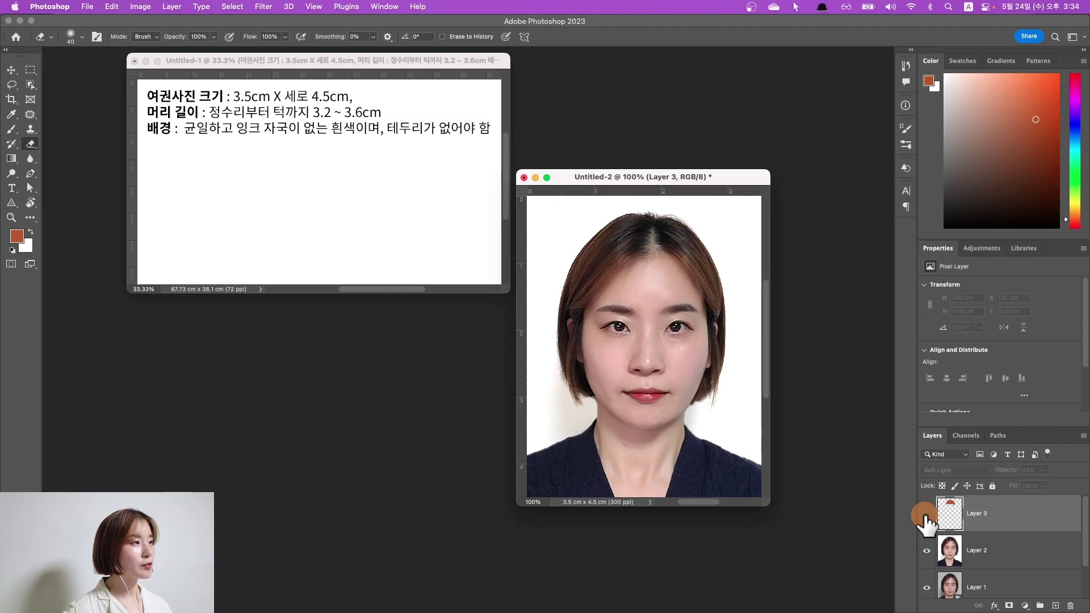
{"action": "left_click", "coordinate": [926, 513]}
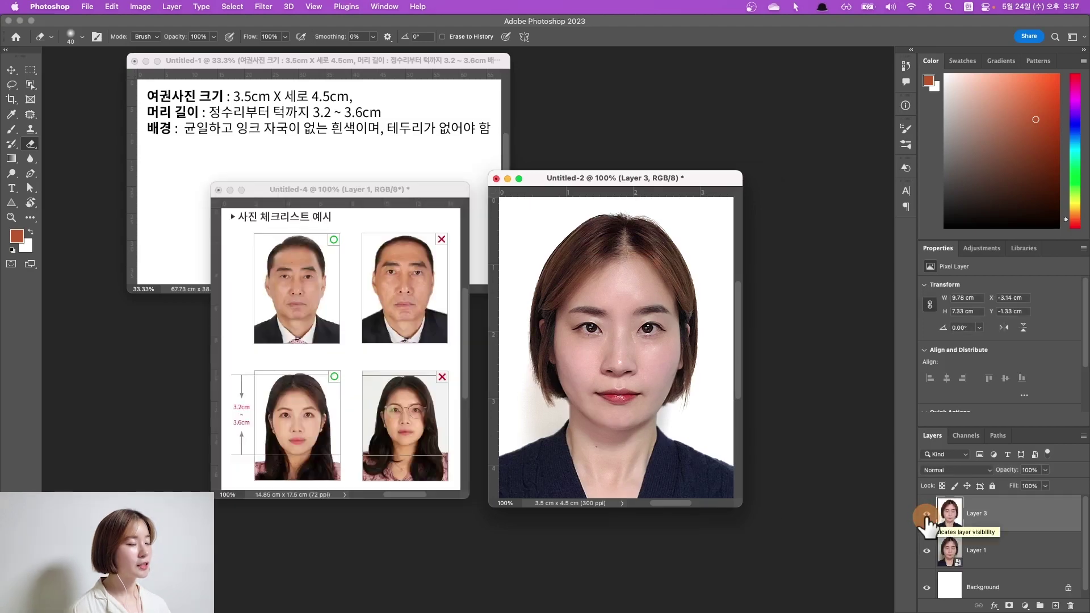
{"action": "left_click", "coordinate": [926, 514]}
{"action": "left_click", "coordinate": [926, 514]}
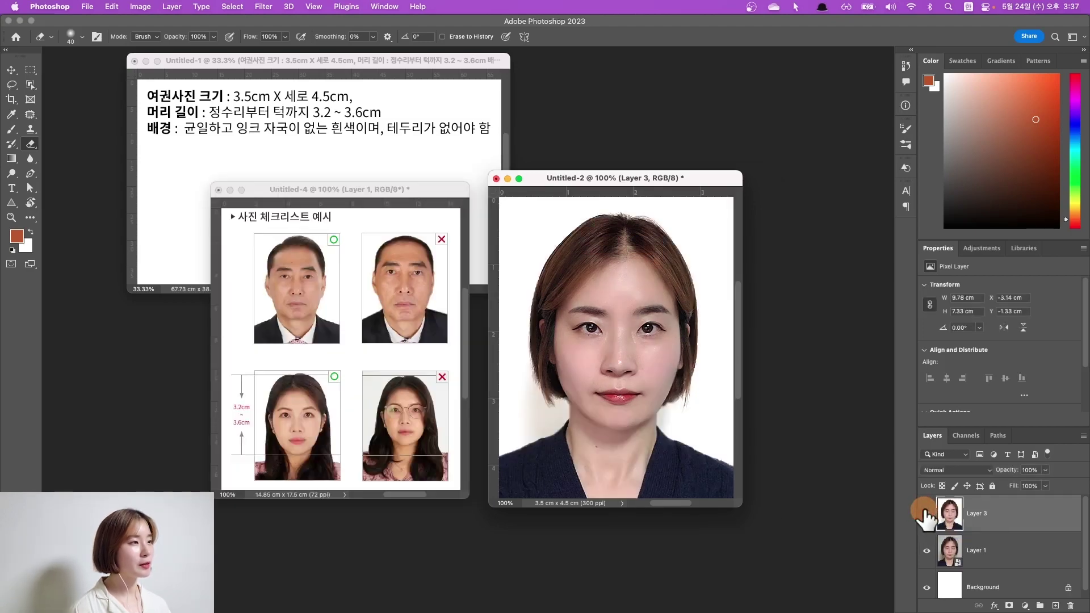
{"action": "left_click", "coordinate": [926, 514]}
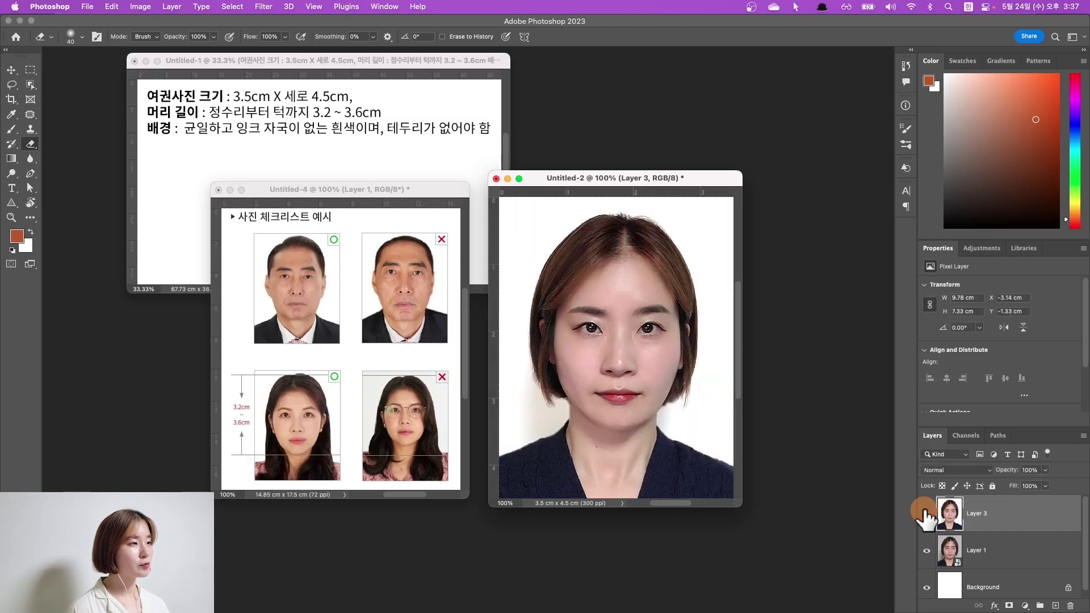
{"action": "left_click", "coordinate": [926, 513]}
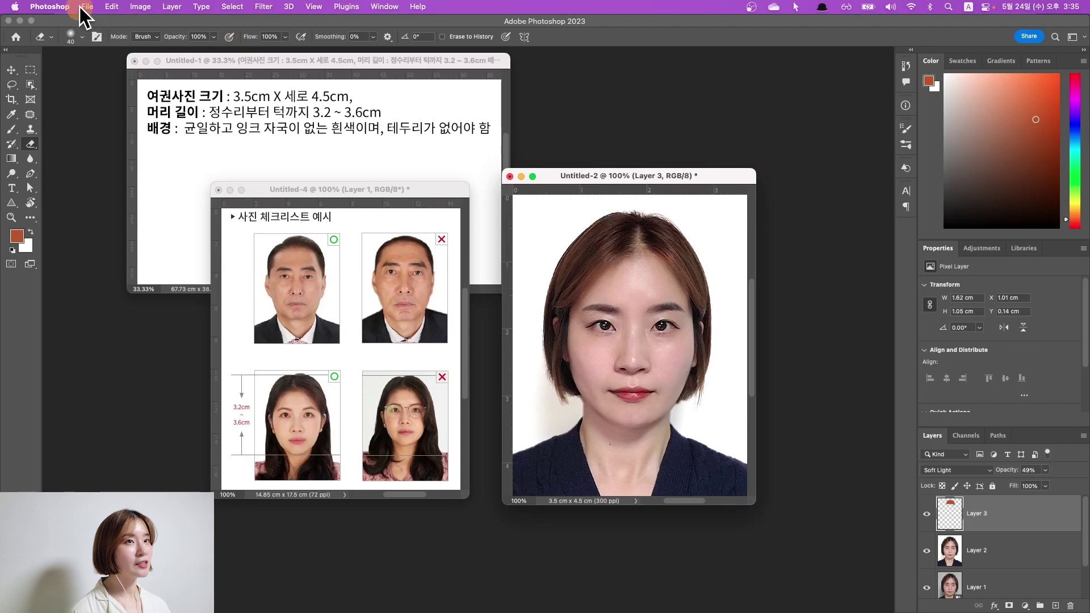
Step: Export a maximum-quality JPEG with '_완료' appended to the file name, then save the layered PSD
{"action": "left_click", "coordinate": [87, 6]}
{"action": "mouse_move", "coordinate": [154, 187]}
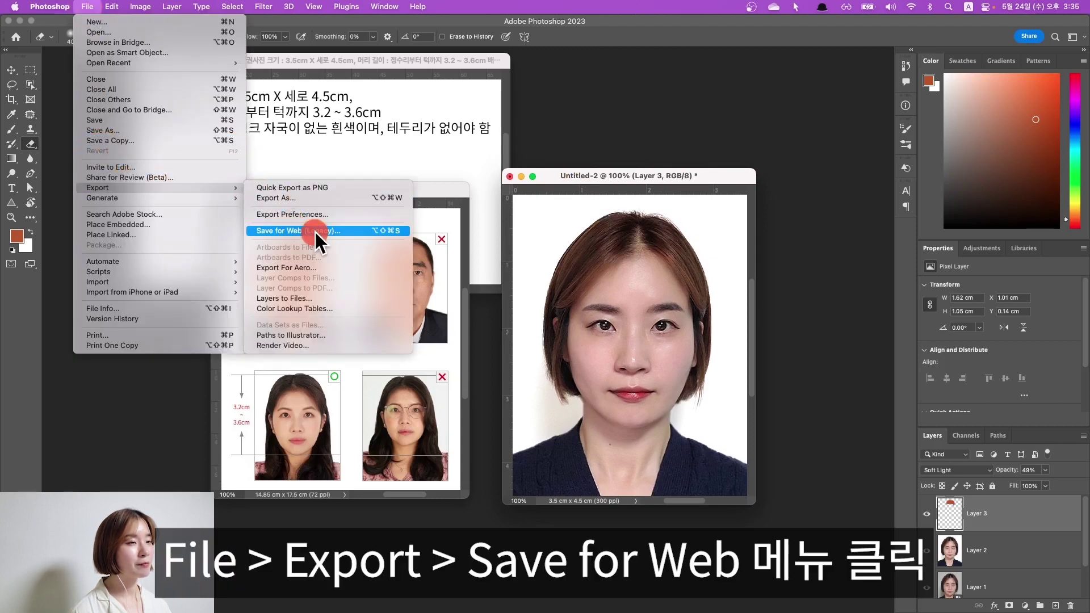
{"action": "left_click", "coordinate": [315, 230]}
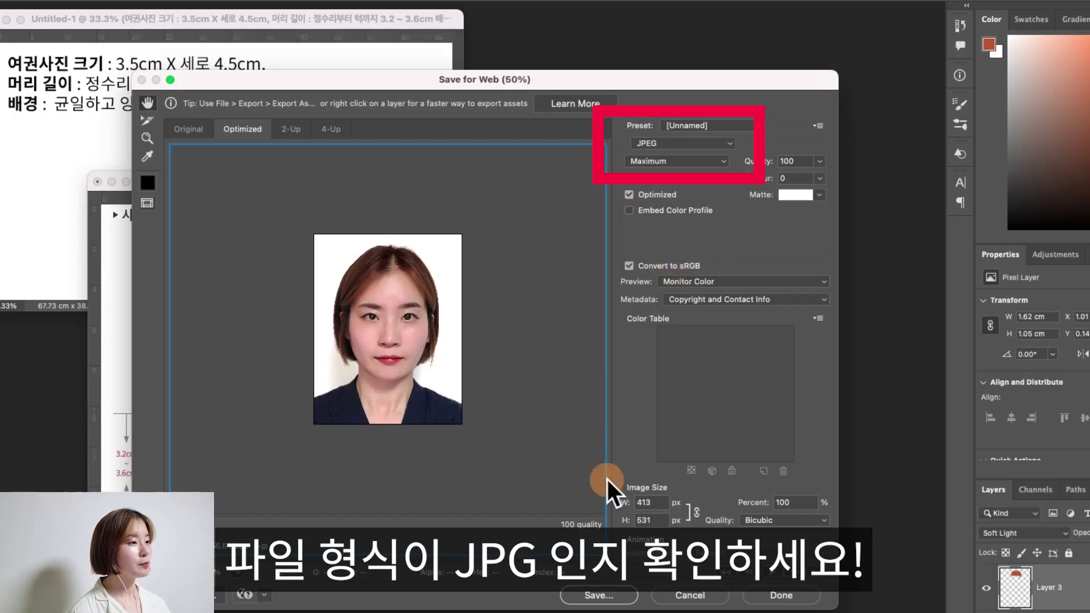
{"action": "left_click", "coordinate": [597, 595]}
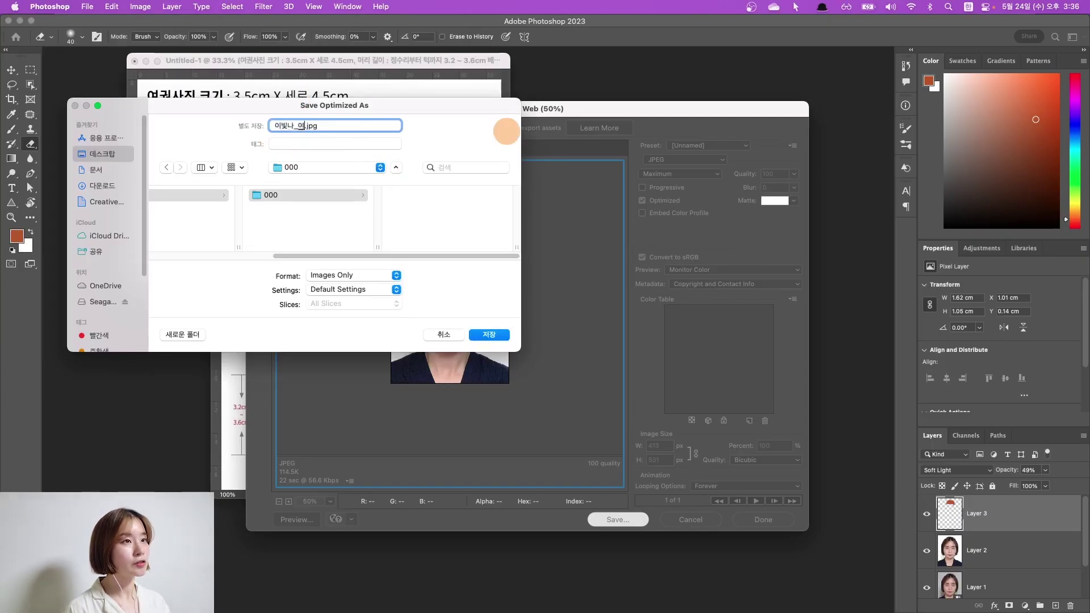
{"action": "type", "text": "_완료"}
{"action": "left_click", "coordinate": [486, 334]}
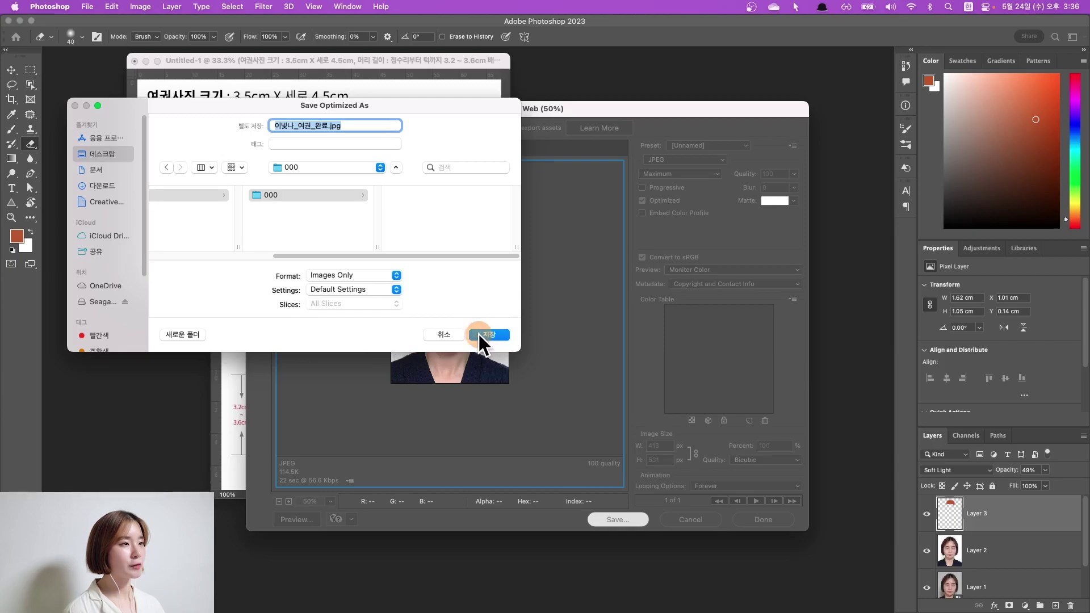
{"action": "left_click", "coordinate": [495, 233]}
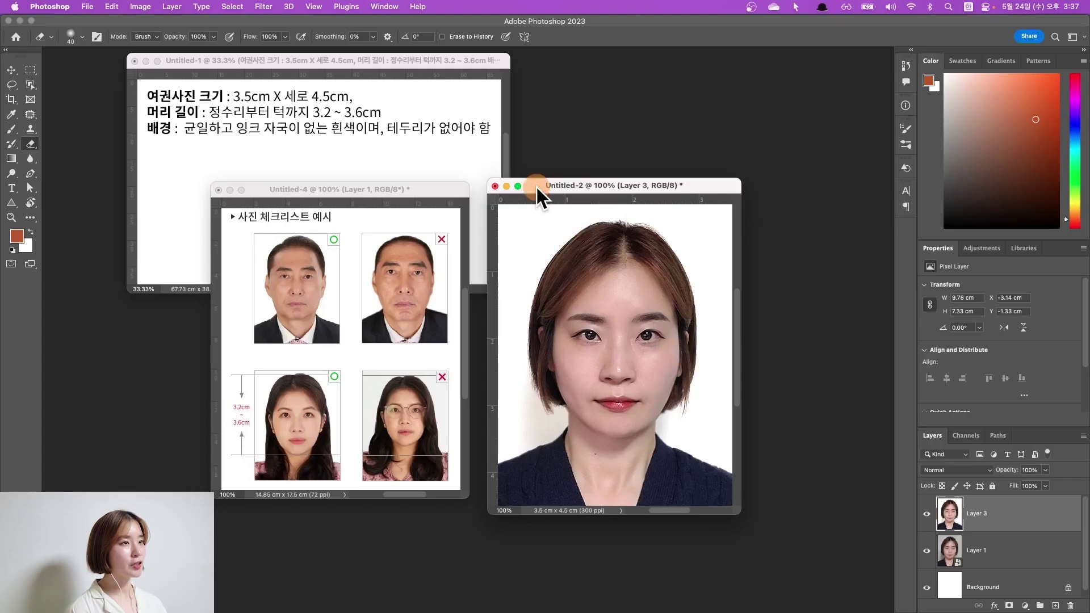
{"action": "left_click", "coordinate": [87, 6]}
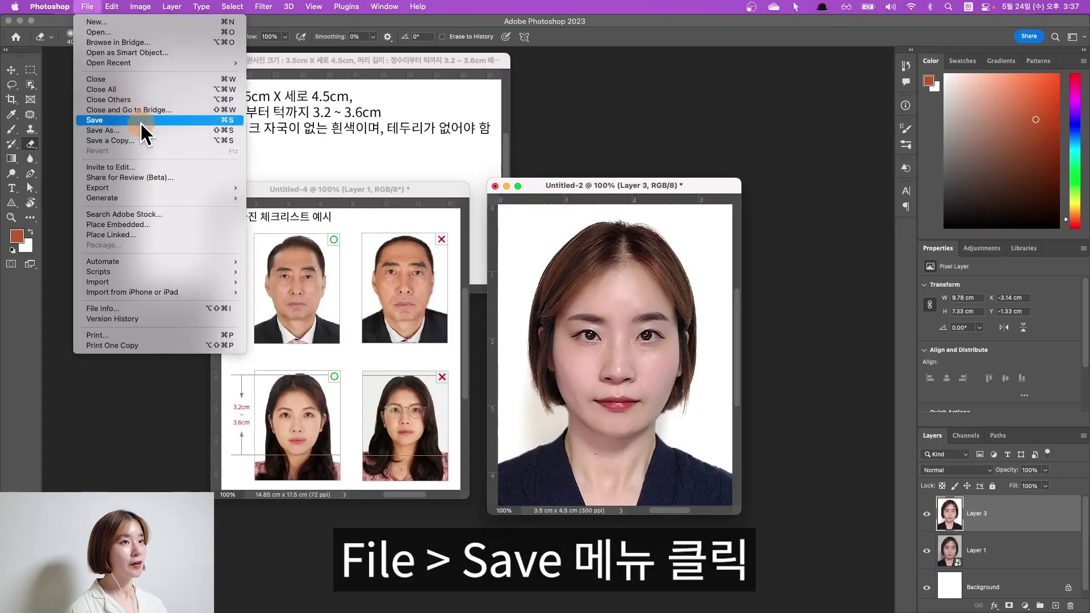
{"action": "left_click", "coordinate": [131, 120]}
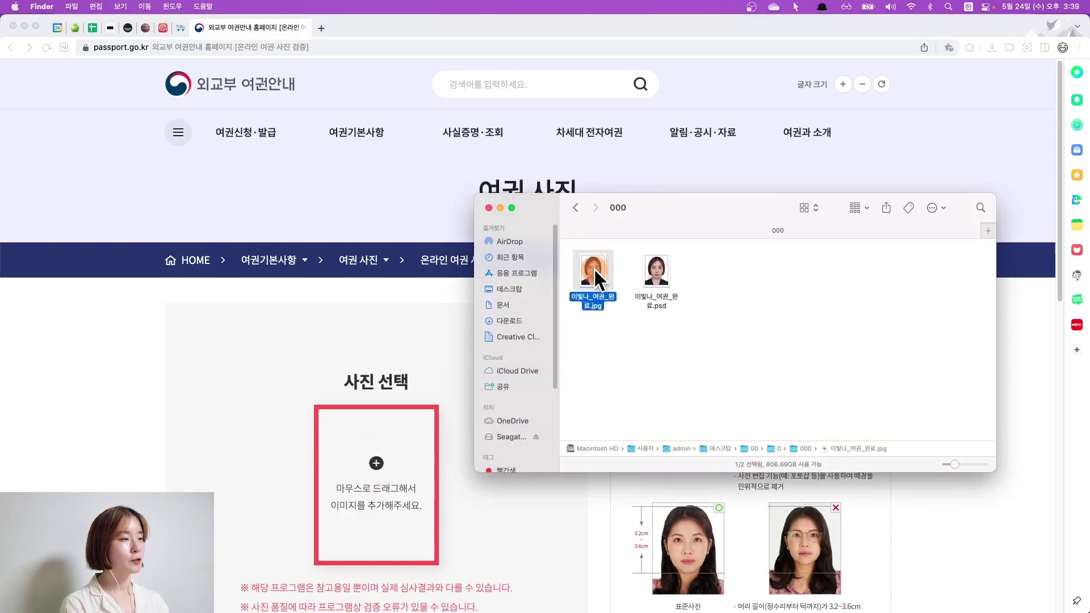
Step: Drop the finished JPG onto passport.go.kr's photo checker and review its 양호 rating
{"action": "left_click_drag", "start_coordinate": [589, 274], "coordinate": [384, 463]}
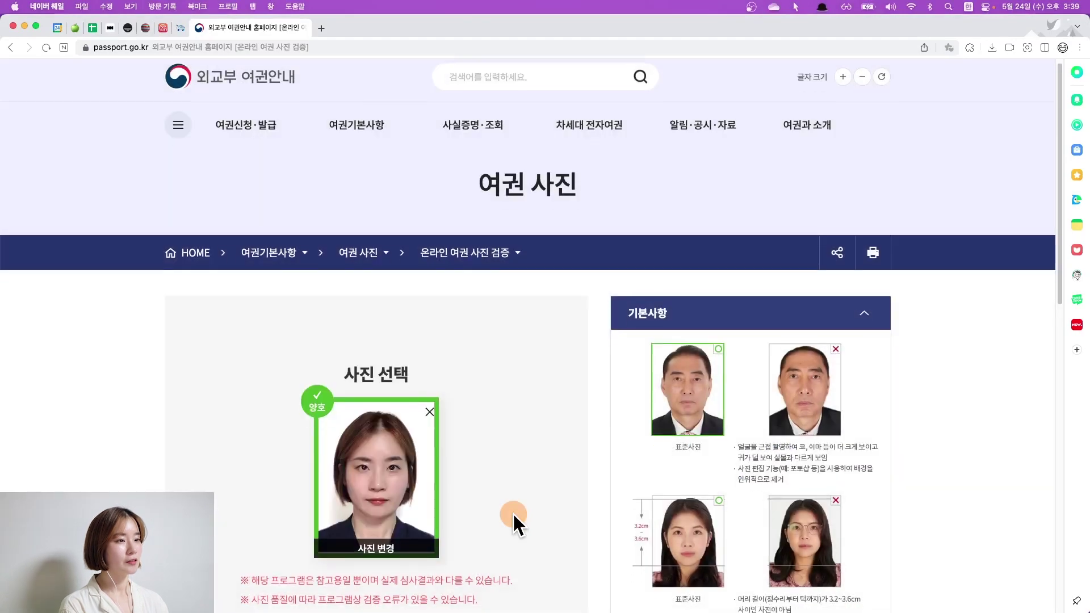
{"action": "scroll", "coordinate": [513, 513], "scroll_direction": "down", "scroll_amount": 5}
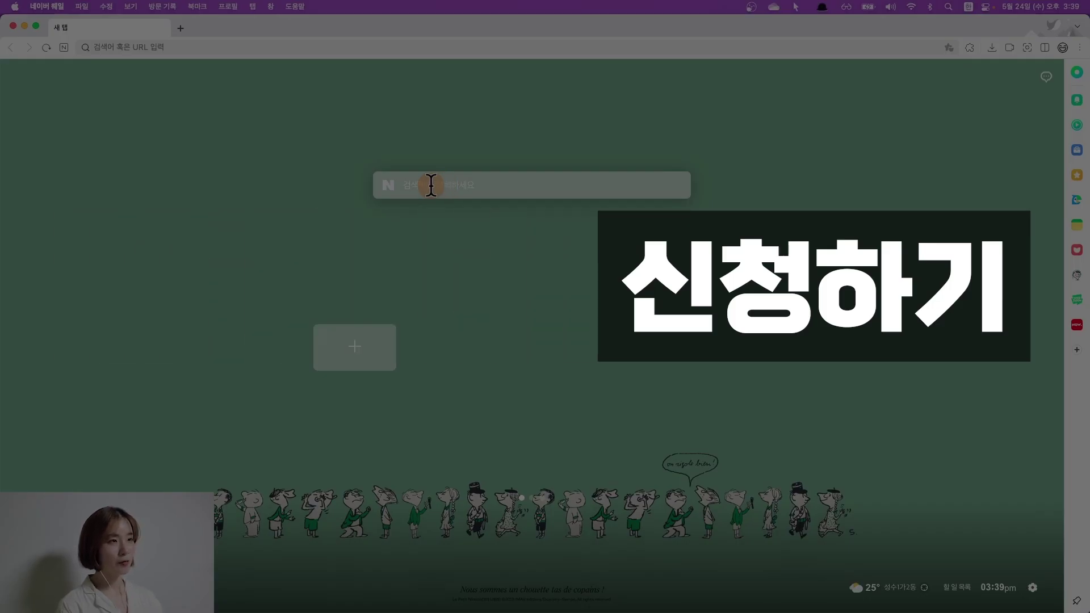
Step: Search Naver for 여권 and open the 외교부 passport information site
{"action": "type", "text": "ㅇ"}
{"action": "key", "text": "Return"}
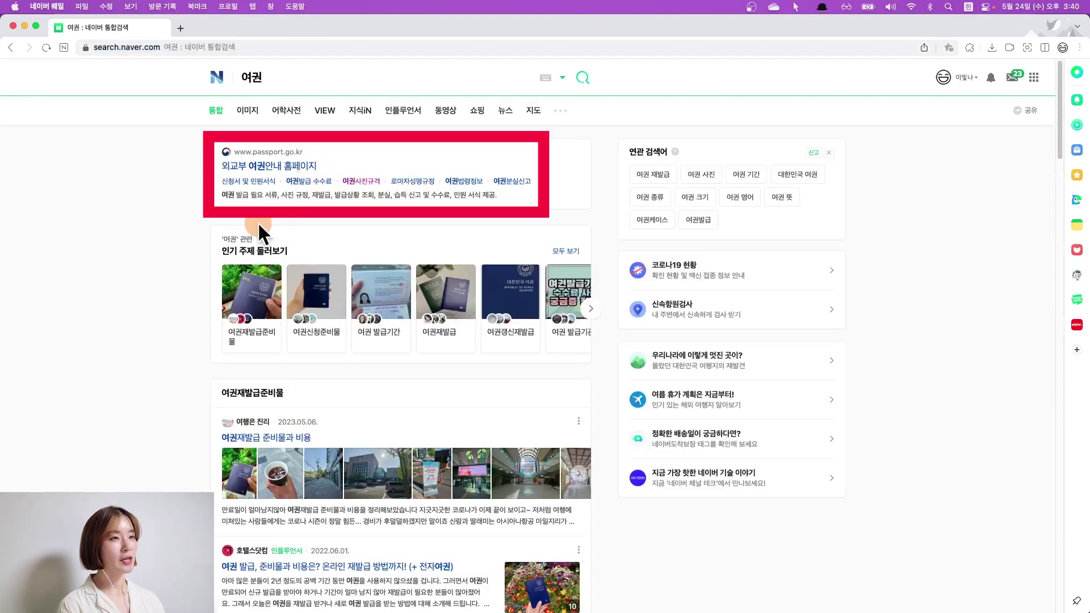
{"action": "left_click", "coordinate": [251, 168]}
{"action": "scroll", "coordinate": [958, 487], "scroll_direction": "down", "scroll_amount": 5}
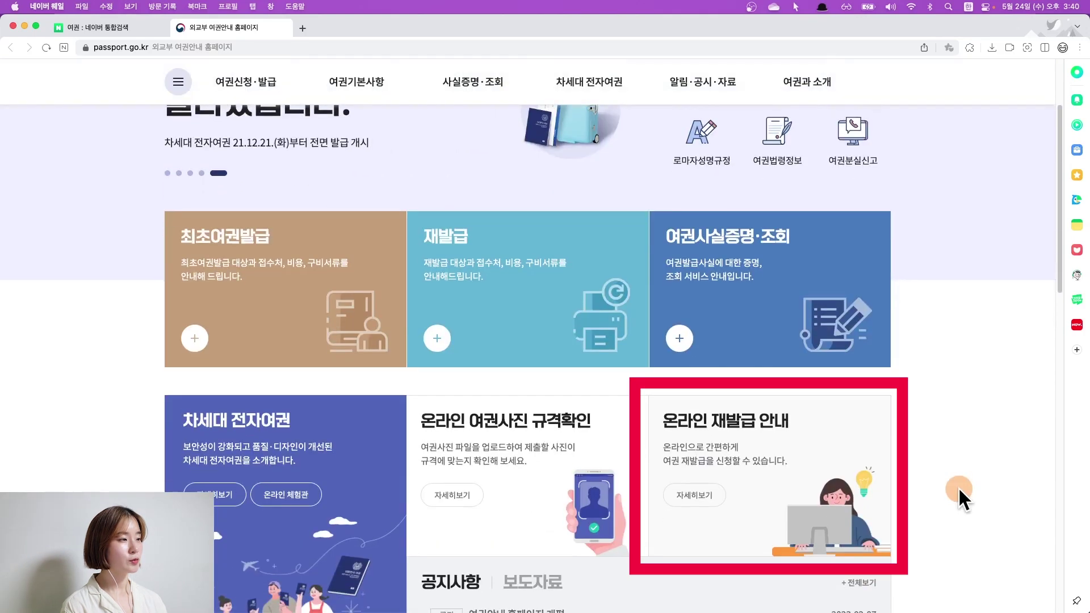
Step: Follow the online reissue guide to Gov24 and start the passport reissue application
{"action": "left_click", "coordinate": [698, 497]}
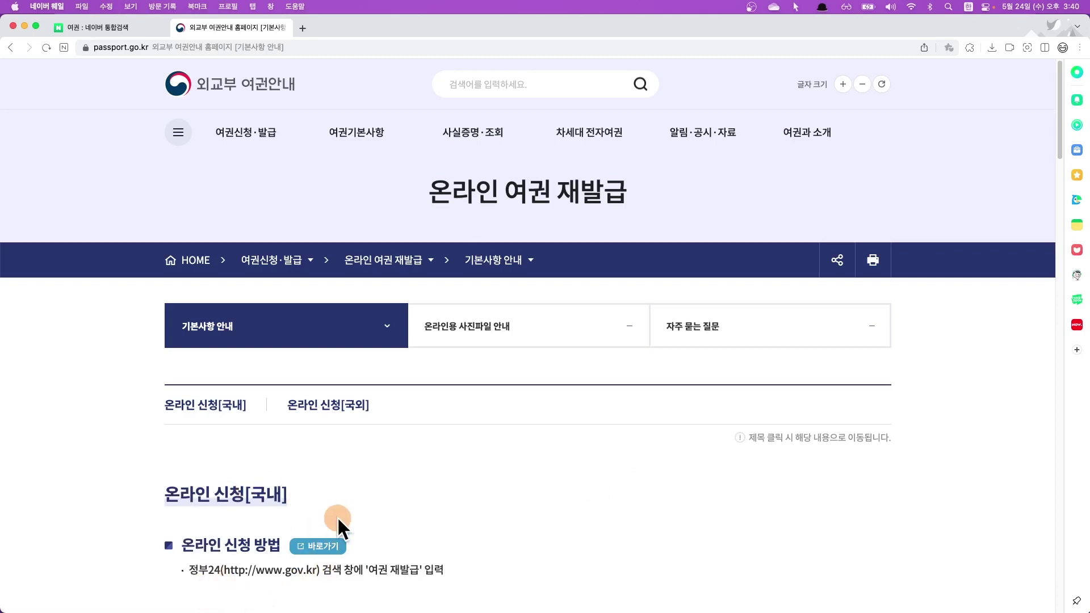
{"action": "scroll", "coordinate": [227, 454], "scroll_direction": "down", "scroll_amount": 5}
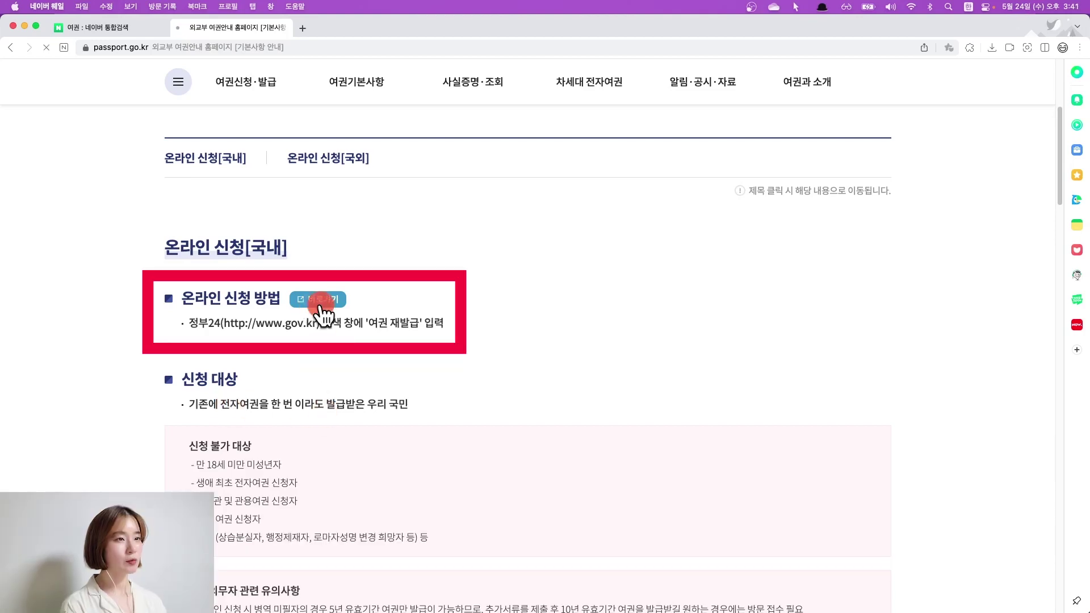
{"action": "scroll", "coordinate": [584, 502], "scroll_direction": "down", "scroll_amount": 3}
{"action": "scroll", "coordinate": [584, 502], "scroll_direction": "down", "scroll_amount": 3}
{"action": "scroll", "coordinate": [584, 502], "scroll_direction": "down", "scroll_amount": 5}
{"action": "scroll", "coordinate": [585, 502], "scroll_direction": "down", "scroll_amount": 5}
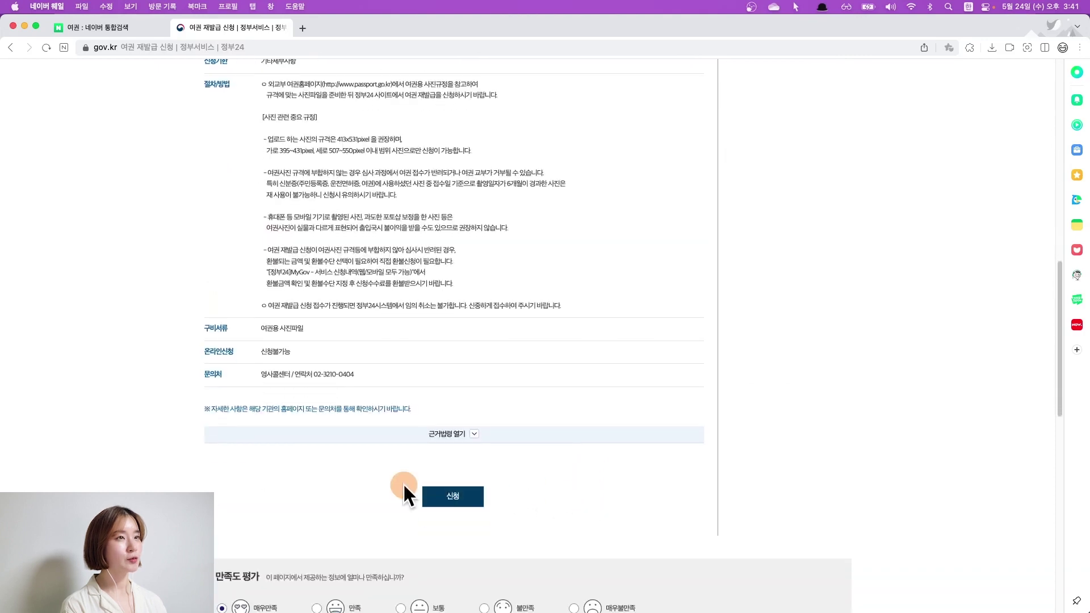
{"action": "left_click", "coordinate": [462, 497]}
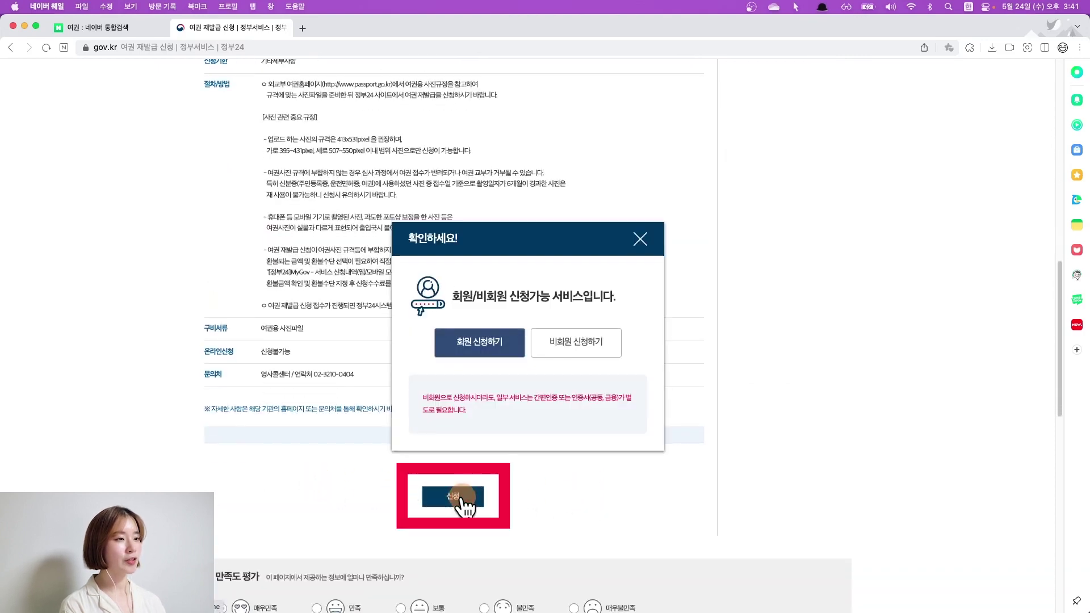
Step: Apply as a registered member and agree to the pickup notice and fee terms
{"action": "left_click", "coordinate": [497, 343]}
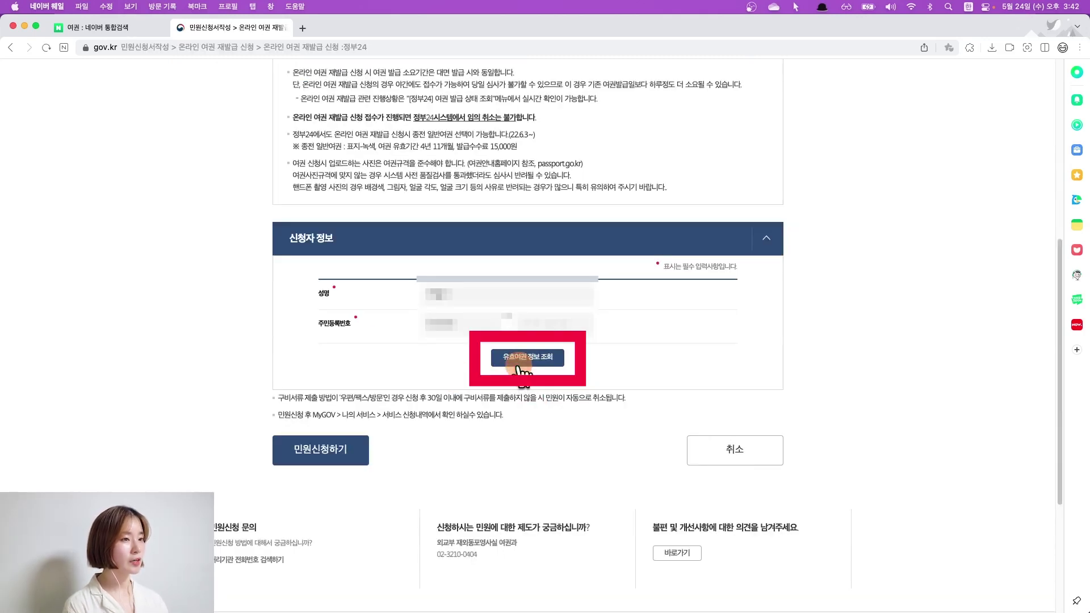
{"action": "left_click", "coordinate": [421, 568]}
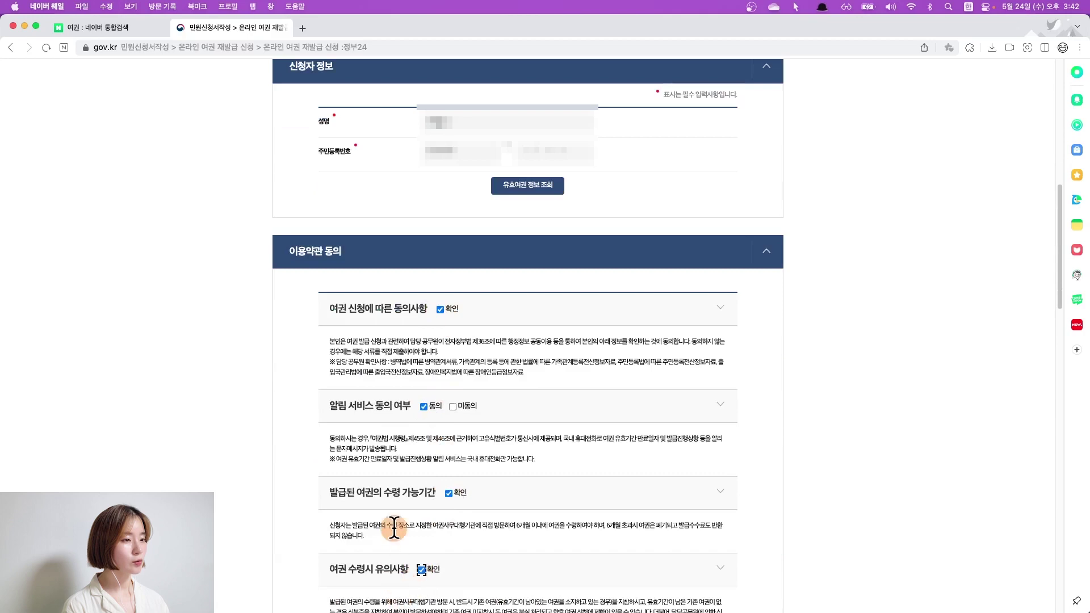
{"action": "scroll", "coordinate": [397, 539], "scroll_direction": "down", "scroll_amount": 2}
{"action": "left_click", "coordinate": [388, 532]}
{"action": "scroll", "coordinate": [341, 443], "scroll_direction": "down", "scroll_amount": 10}
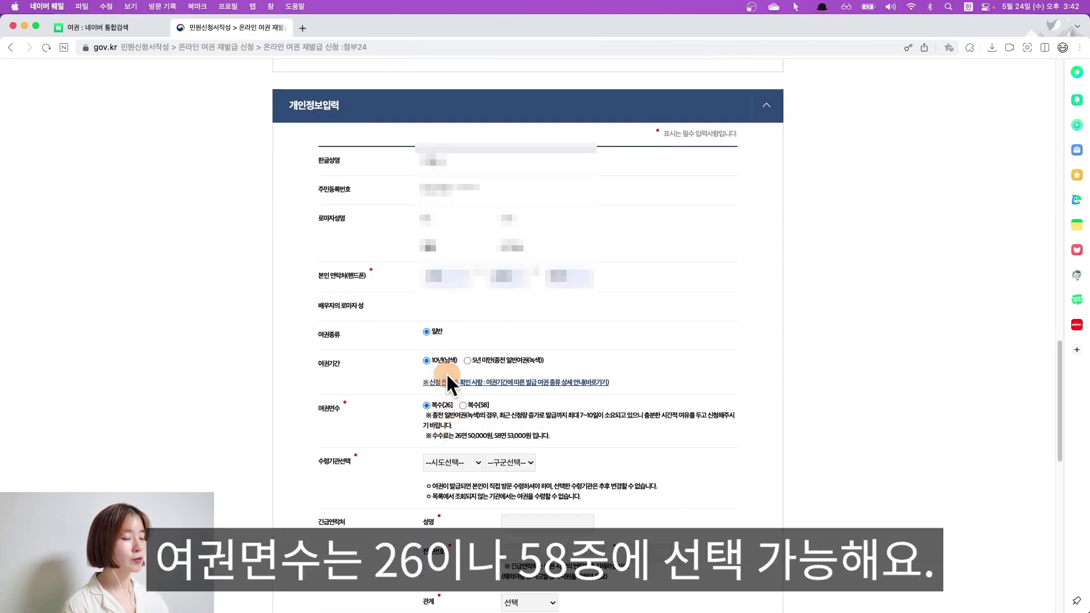
{"action": "scroll", "coordinate": [453, 475], "scroll_direction": "down", "scroll_amount": 2}
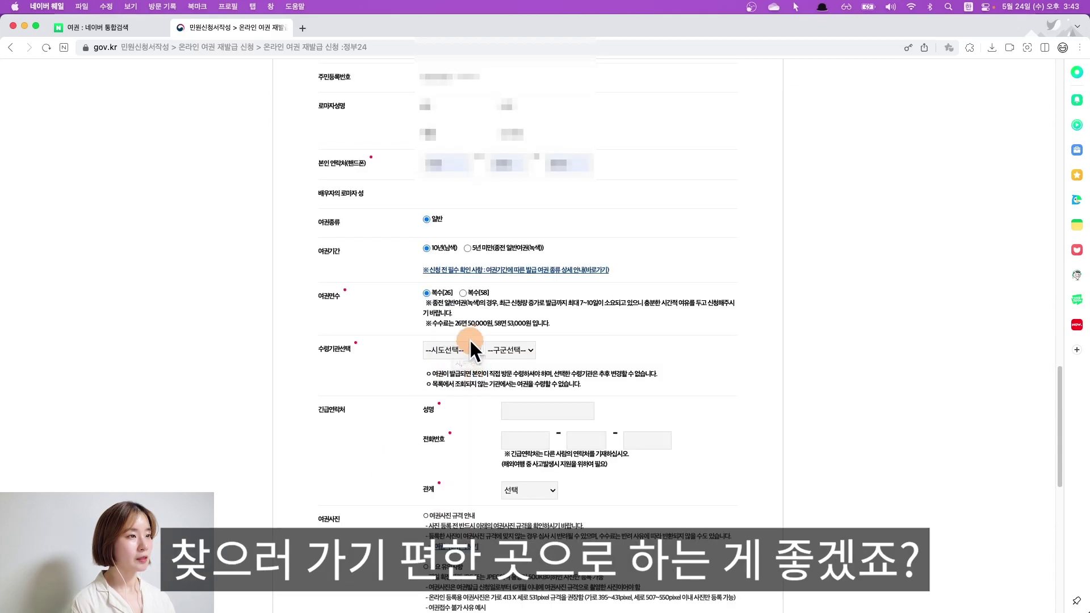
Step: Set the passport pickup location to 경기도 성남시청
{"action": "left_click", "coordinate": [460, 351]}
{"action": "left_click", "coordinate": [461, 455]}
{"action": "left_click", "coordinate": [511, 350]}
{"action": "left_click", "coordinate": [511, 431]}
{"action": "scroll", "coordinate": [454, 459], "scroll_direction": "down", "scroll_amount": 4}
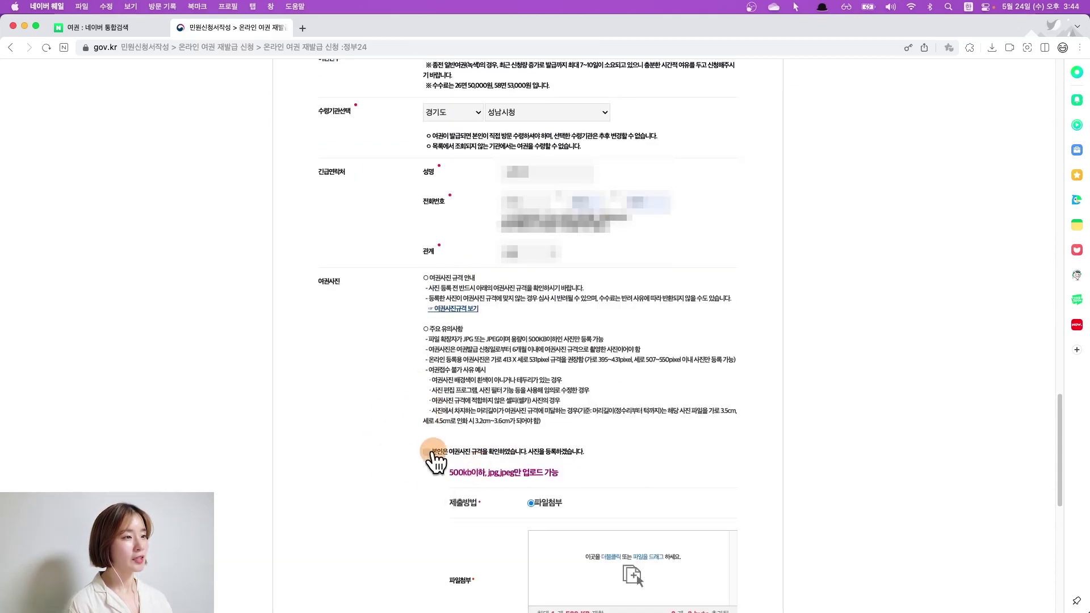
{"action": "scroll", "coordinate": [432, 448], "scroll_direction": "down", "scroll_amount": 3}
Step: Attach the finished JPG, submit the application, and confirm the details and fee notice
{"action": "key", "text": "super+Tab"}
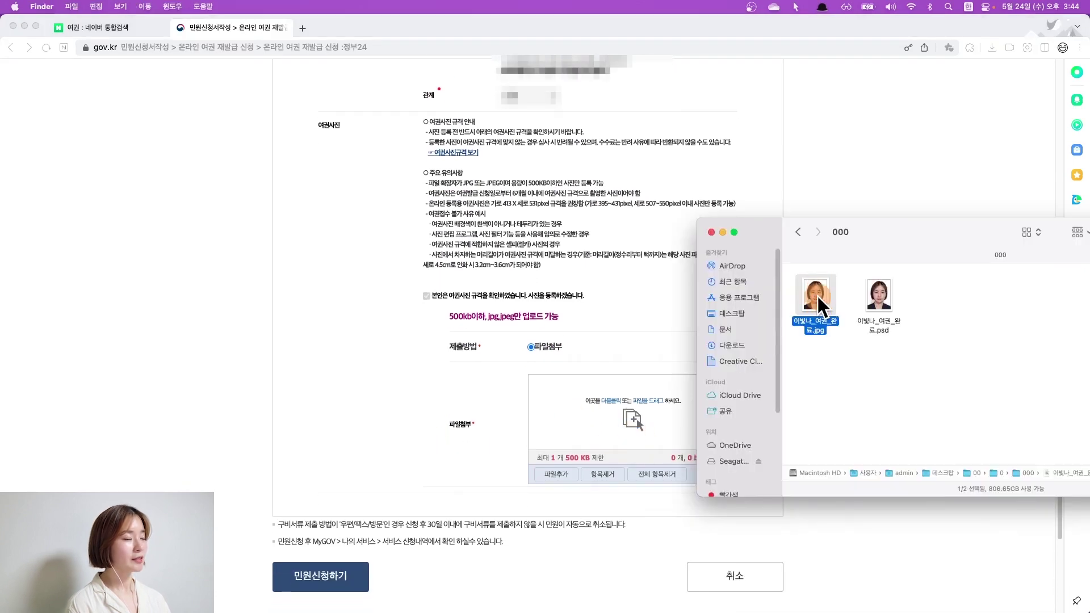
{"action": "left_click_drag", "start_coordinate": [817, 296], "coordinate": [628, 403]}
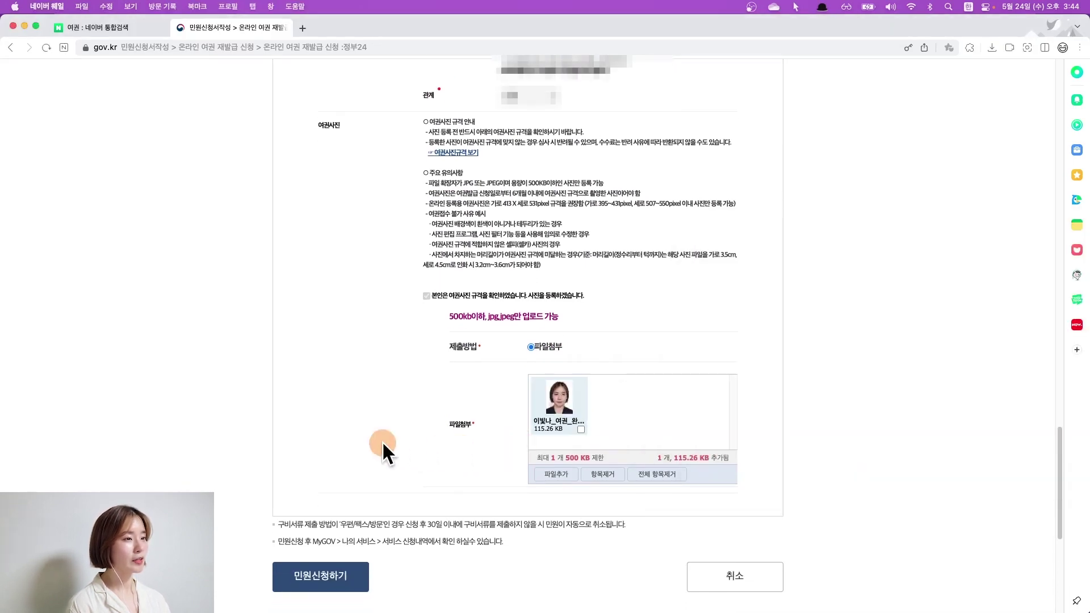
{"action": "scroll", "coordinate": [383, 444], "scroll_direction": "down", "scroll_amount": 4}
{"action": "left_click", "coordinate": [316, 368]}
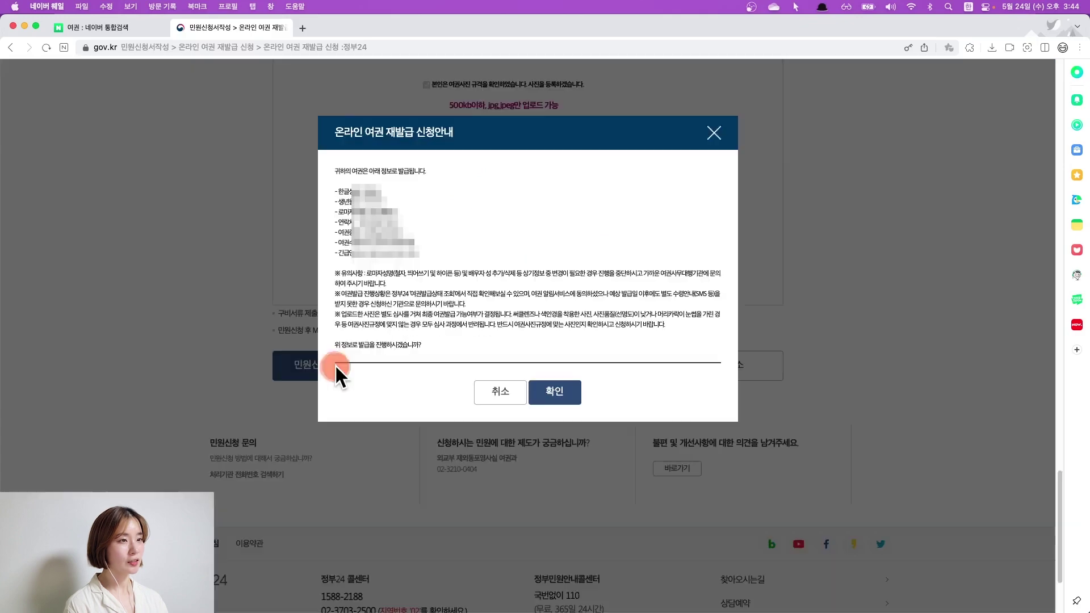
{"action": "left_click", "coordinate": [561, 393]}
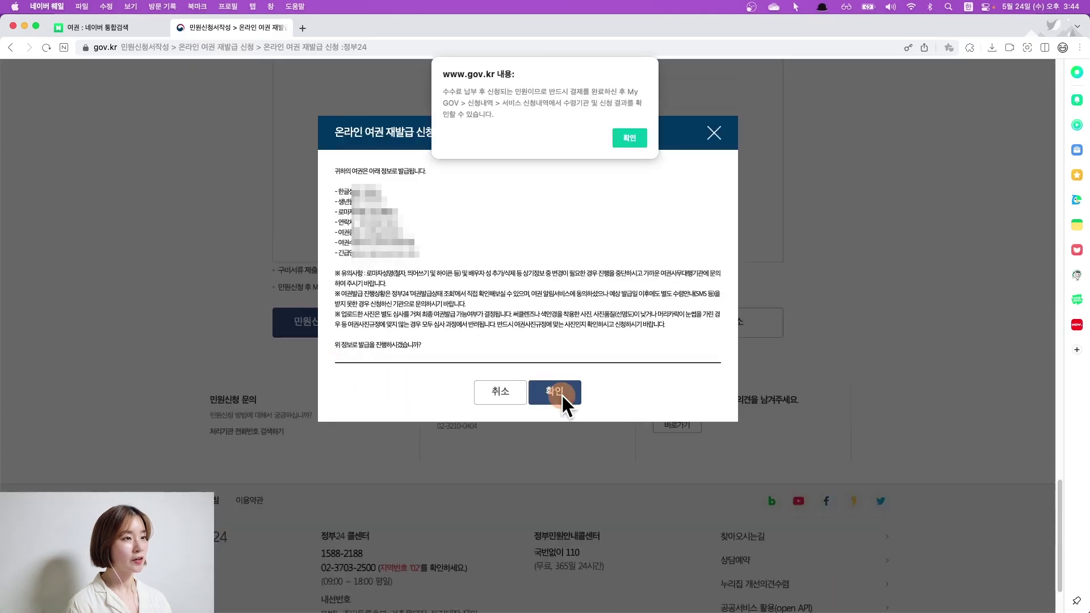
{"action": "key", "text": "Return"}
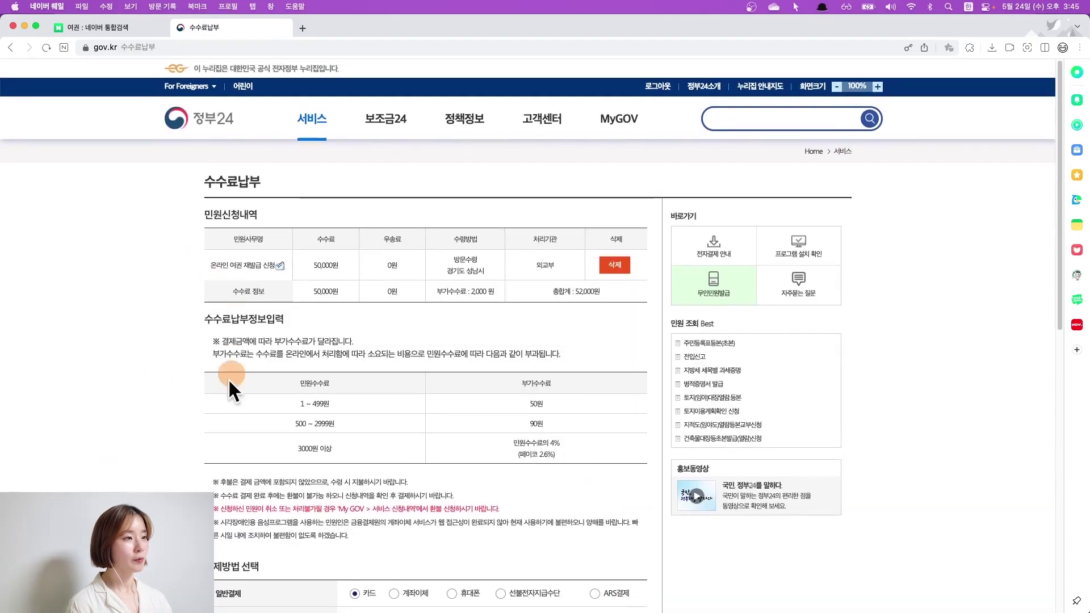
Step: Pay the 52,000 won passport reissue fee by card
{"action": "scroll", "coordinate": [162, 478], "scroll_direction": "down", "scroll_amount": 7}
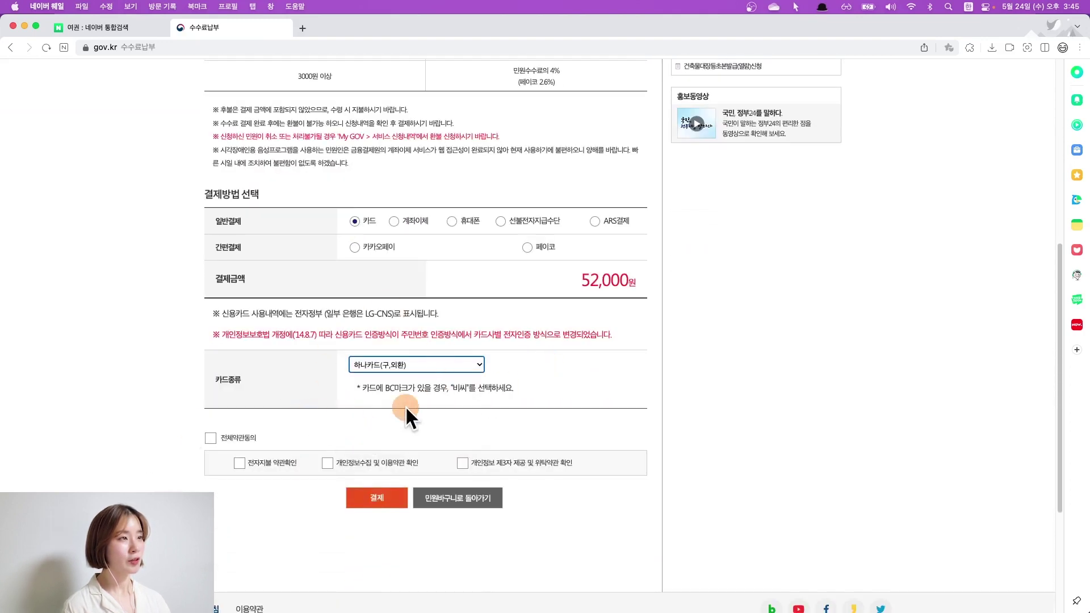
{"action": "left_click", "coordinate": [492, 499]}
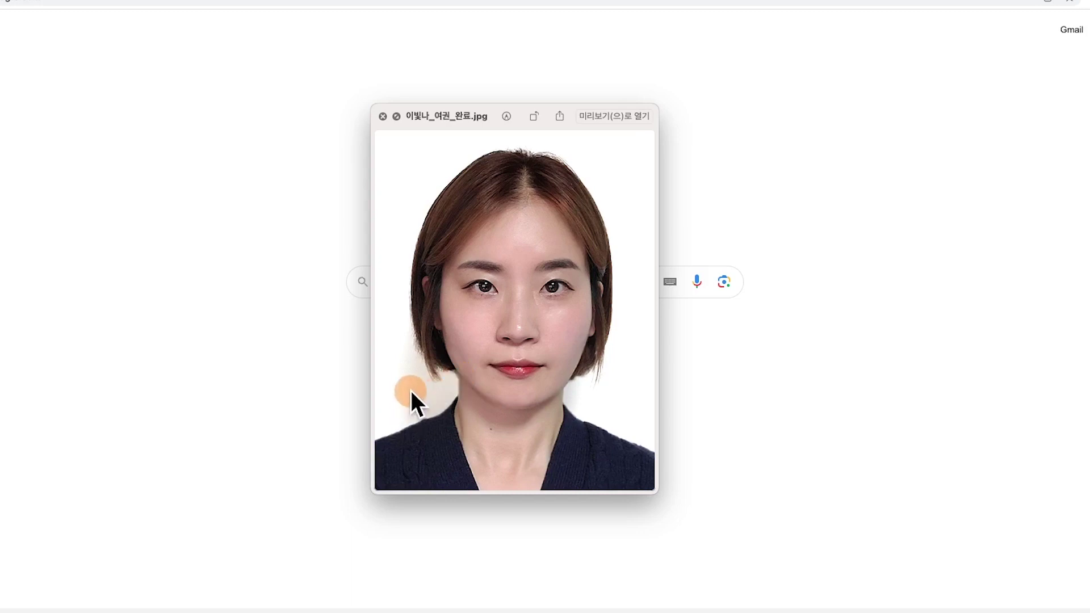
{"action": "scroll", "coordinate": [410, 390], "scroll_direction": "up", "scroll_amount": 2}
{"action": "scroll", "coordinate": [410, 390], "scroll_direction": "up", "scroll_amount": 3}
{"action": "scroll", "coordinate": [410, 389], "scroll_direction": "up", "scroll_amount": 3}
{"action": "scroll", "coordinate": [410, 390], "scroll_direction": "up", "scroll_amount": 2}
{"action": "scroll", "coordinate": [410, 390], "scroll_direction": "left", "scroll_amount": 2}
{"action": "scroll", "coordinate": [410, 390], "scroll_direction": "down", "scroll_amount": 1}
{"action": "scroll", "coordinate": [411, 390], "scroll_direction": "up", "scroll_amount": 1}
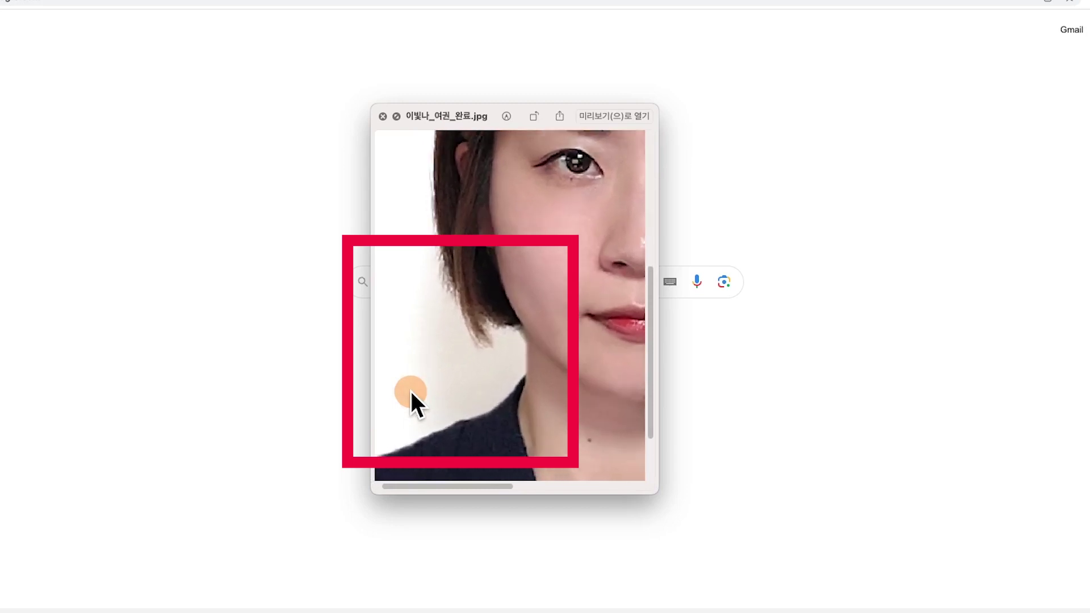
{"action": "scroll", "coordinate": [411, 391], "scroll_direction": "up", "scroll_amount": 1}
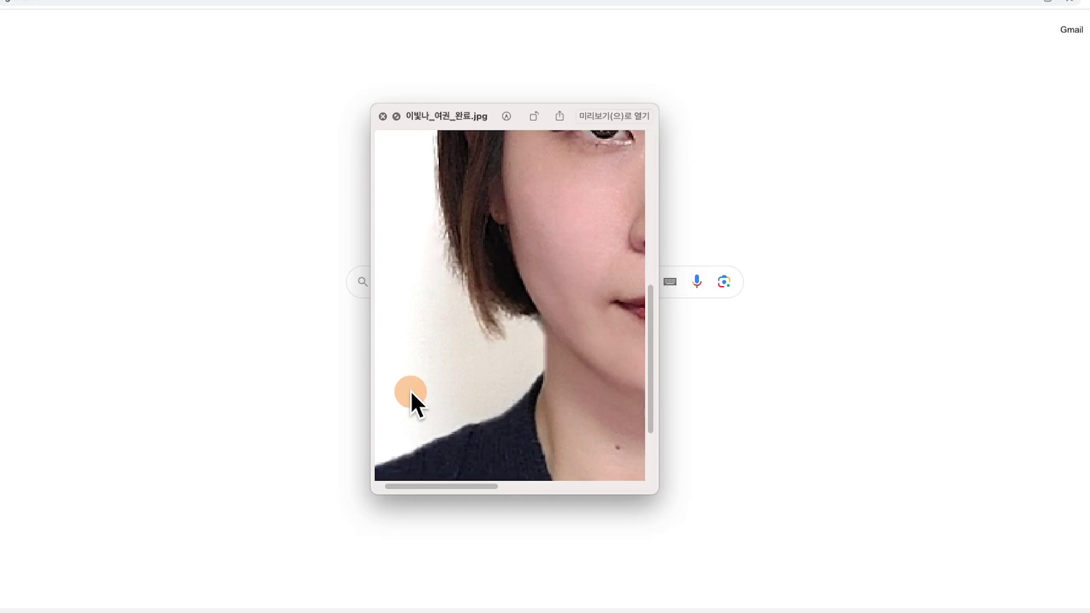
{"action": "scroll", "coordinate": [410, 390], "scroll_direction": "down", "scroll_amount": 2}
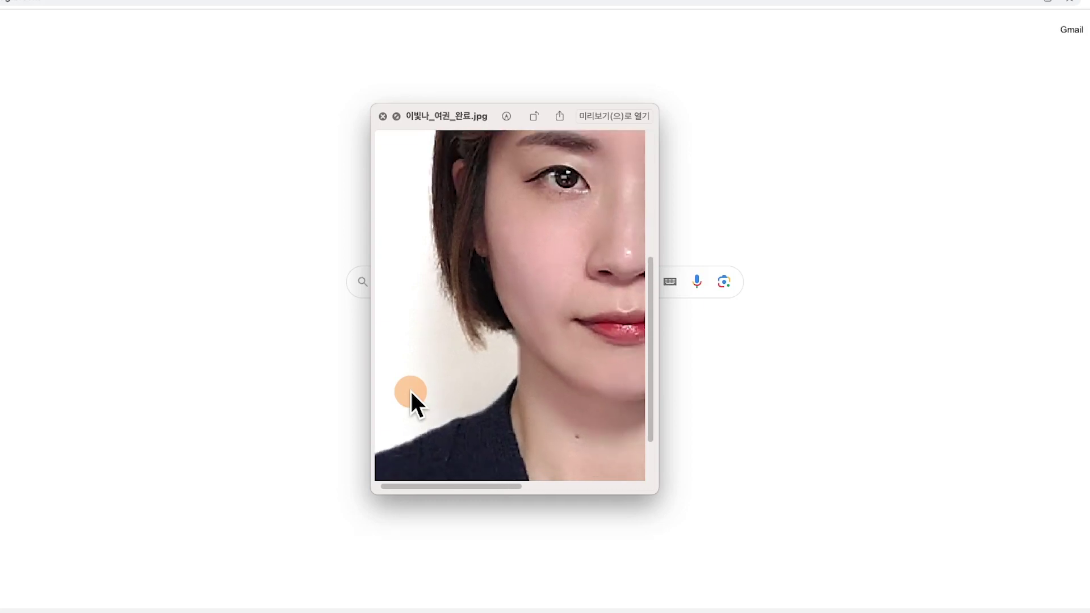
{"action": "scroll", "coordinate": [410, 391], "scroll_direction": "down", "scroll_amount": 2}
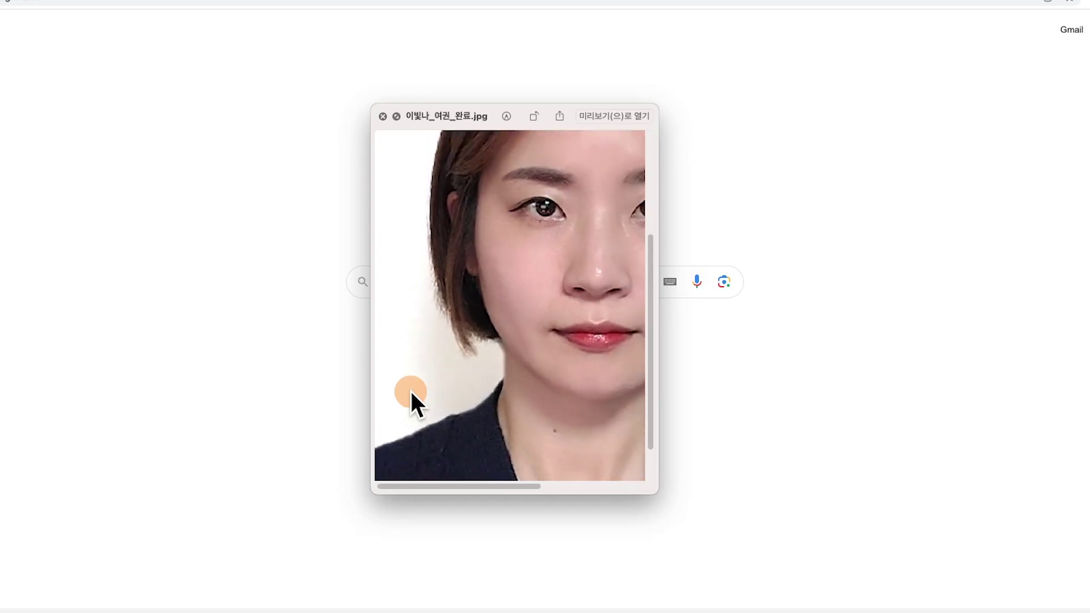
{"action": "scroll", "coordinate": [410, 391], "scroll_direction": "down", "scroll_amount": 2}
{"action": "scroll", "coordinate": [410, 391], "scroll_direction": "down", "scroll_amount": 1}
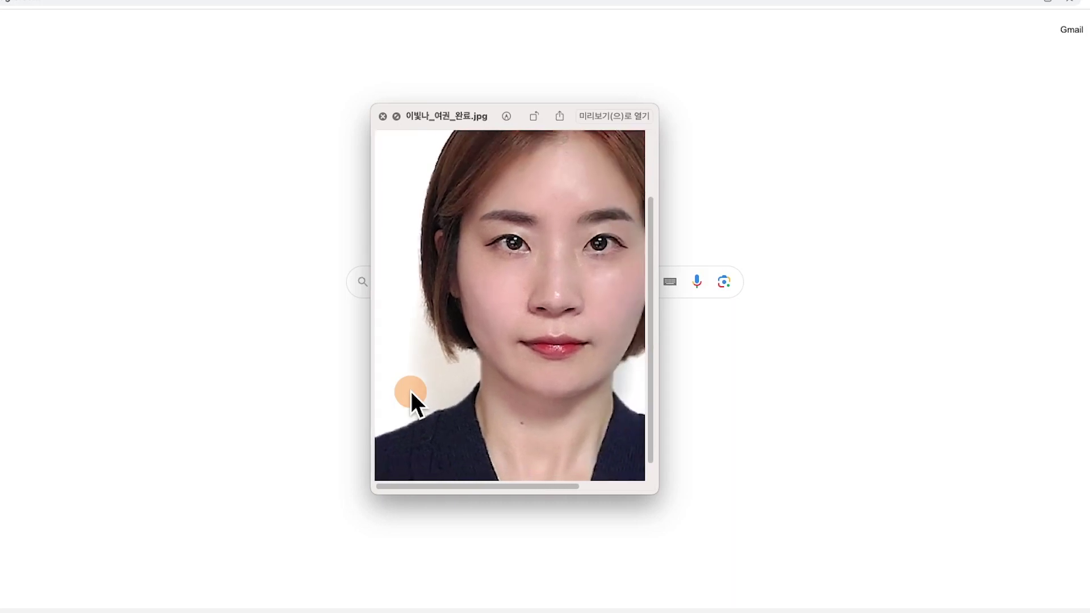